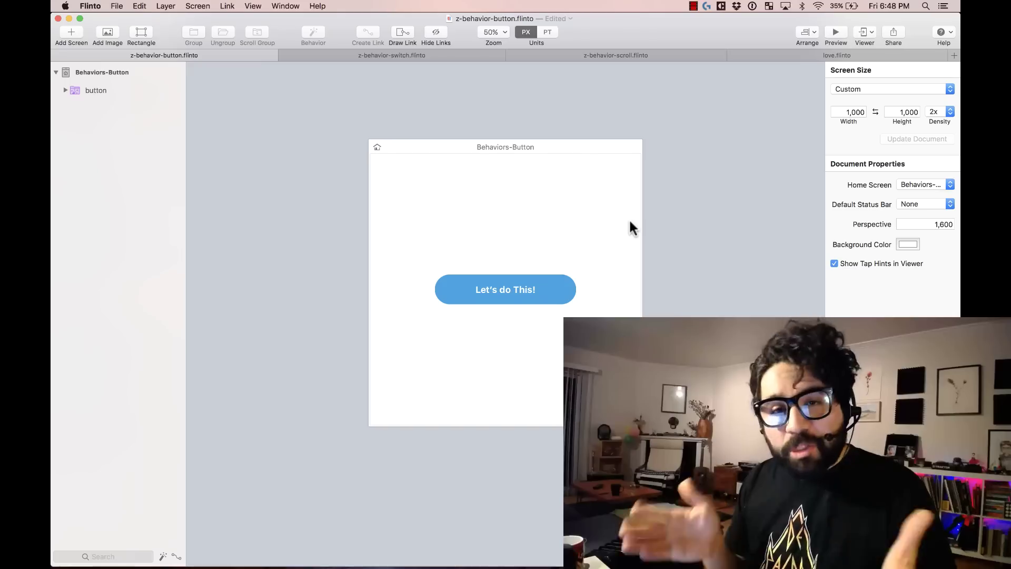
- Preview the button prototype and test the pressed state of the "Let's do This!" button
{"action": "left_click", "coordinate": [481, 108]}
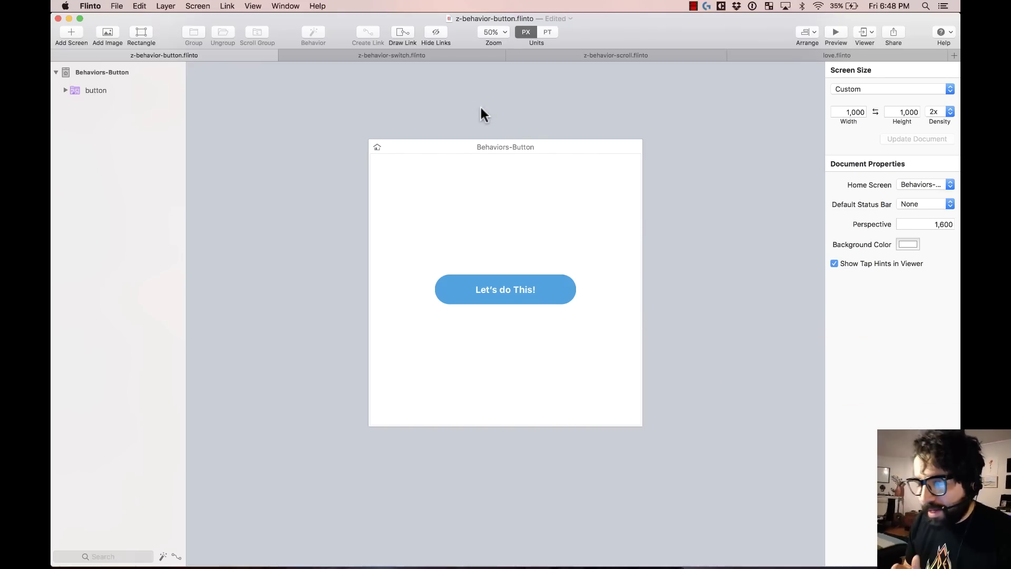
{"action": "left_click", "coordinate": [837, 30]}
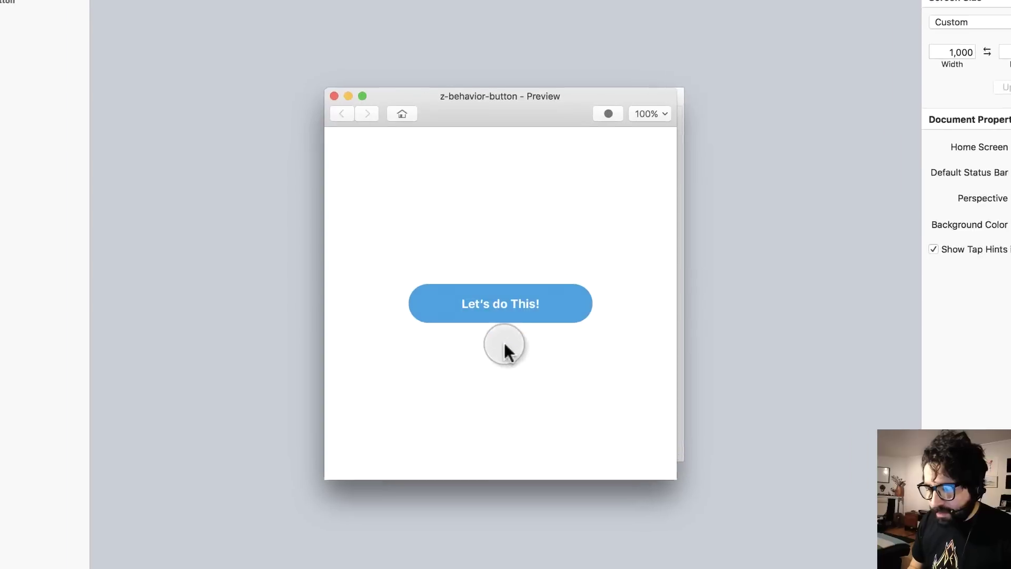
{"action": "left_click", "coordinate": [518, 296]}
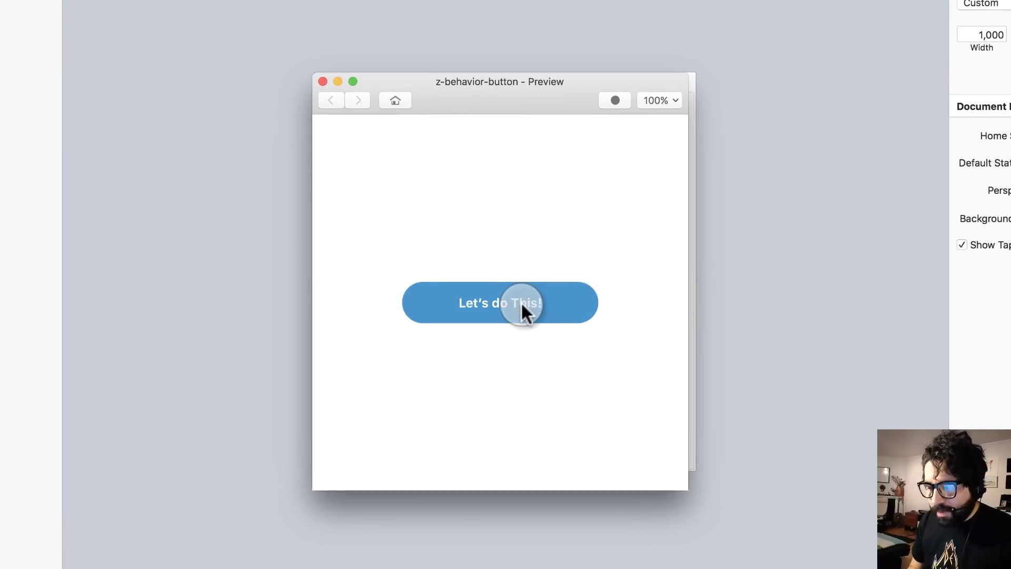
{"action": "left_click", "coordinate": [521, 301]}
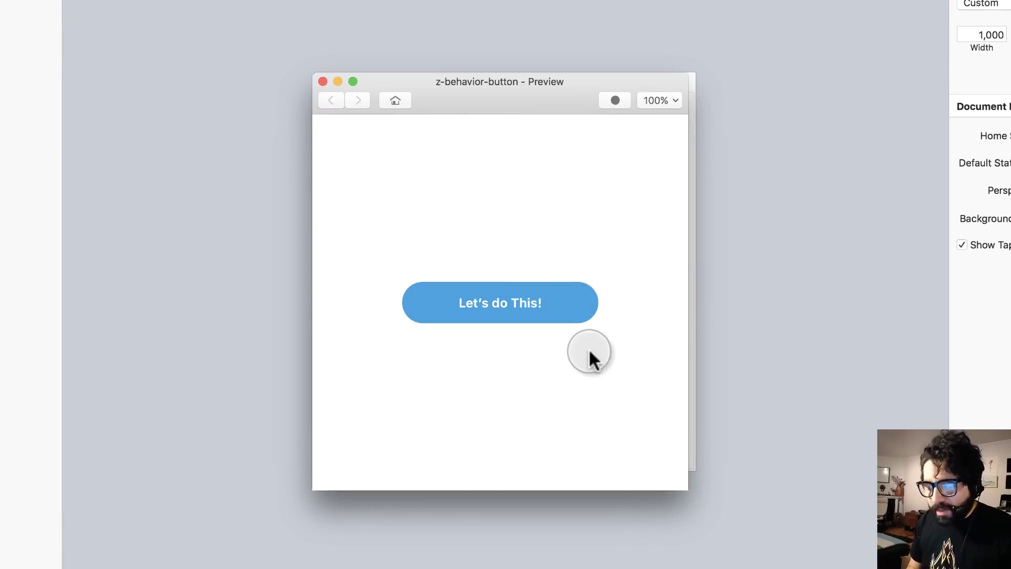
{"action": "left_click", "coordinate": [510, 286]}
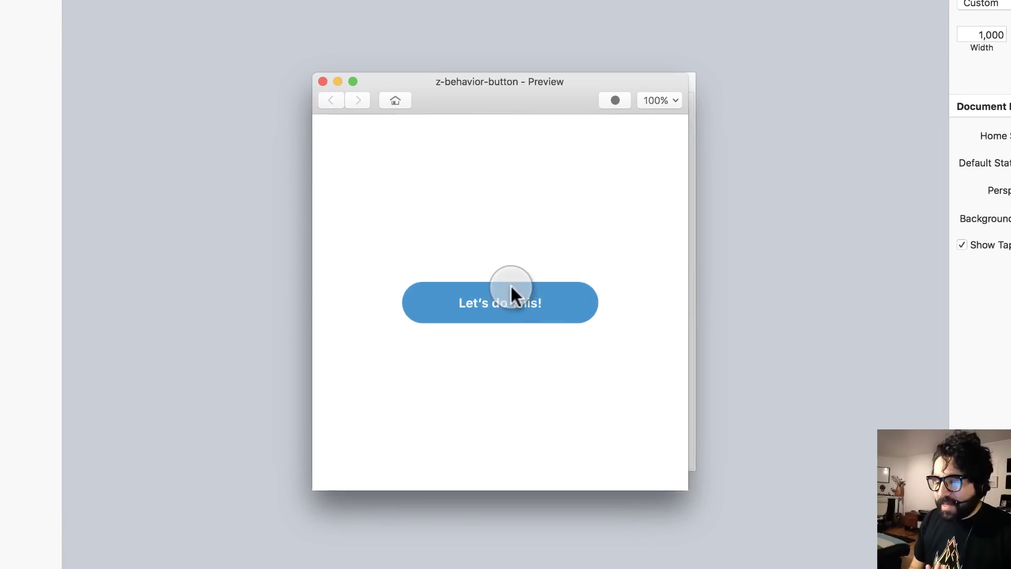
{"action": "left_click", "coordinate": [509, 312]}
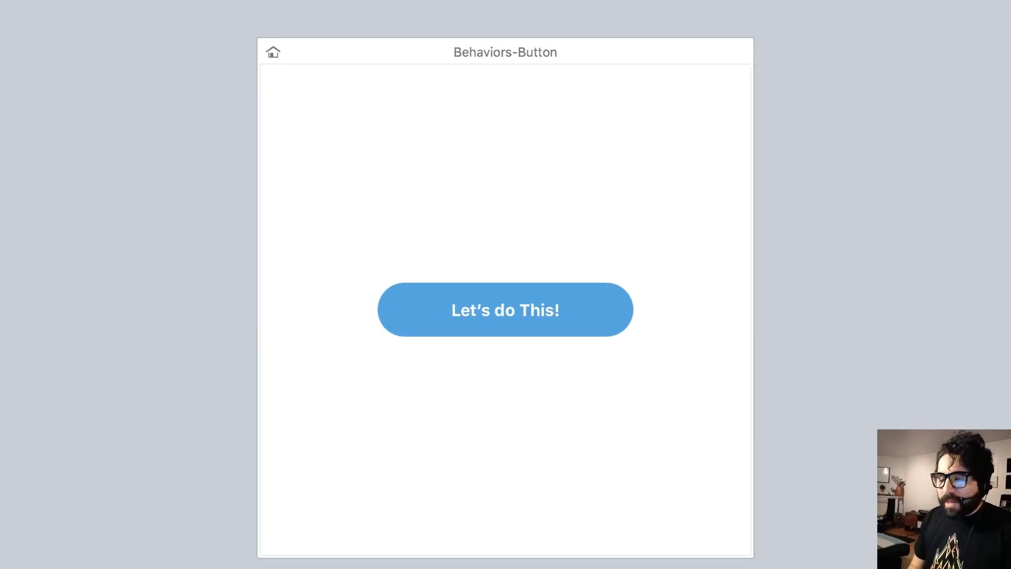
- Open the z-behavior-switch.flinto document, preview it and test the Airplane Mode and Wi-Fi switches
{"action": "left_click", "coordinate": [367, 4]}
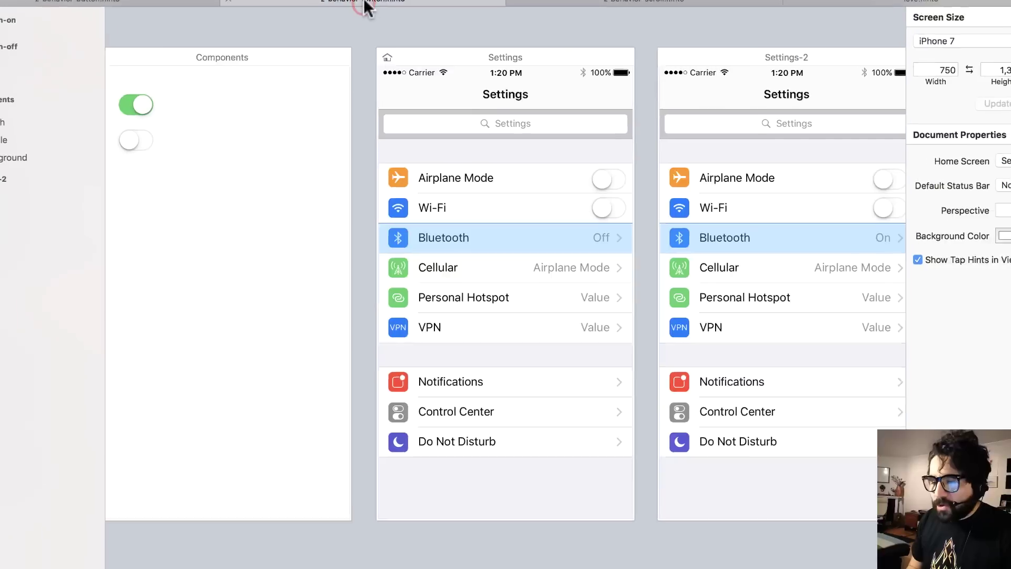
{"action": "left_click", "coordinate": [420, 155]}
{"action": "scroll", "coordinate": [420, 155], "scroll_direction": "left", "scroll_amount": 2}
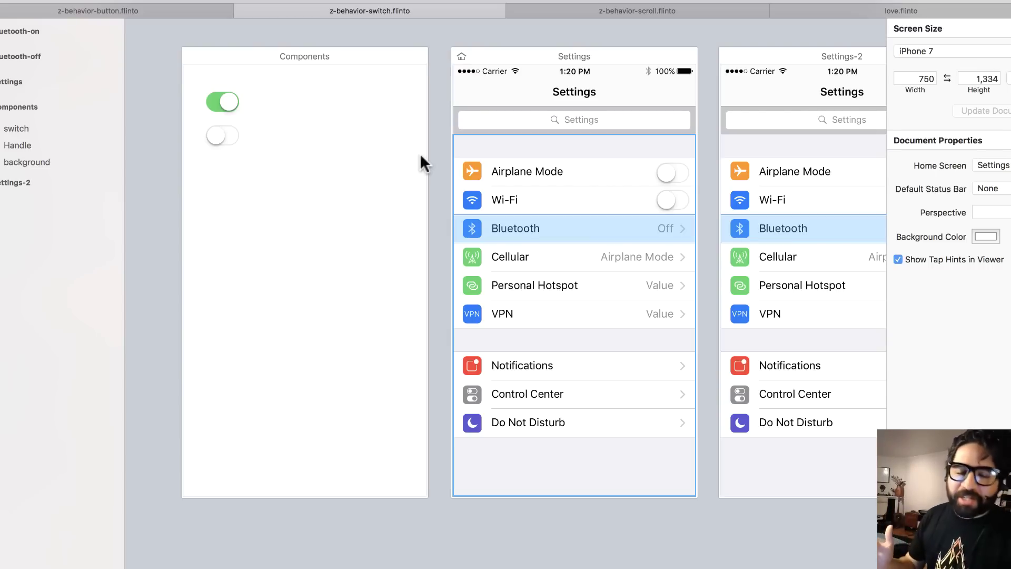
{"action": "key", "text": "Escape"}
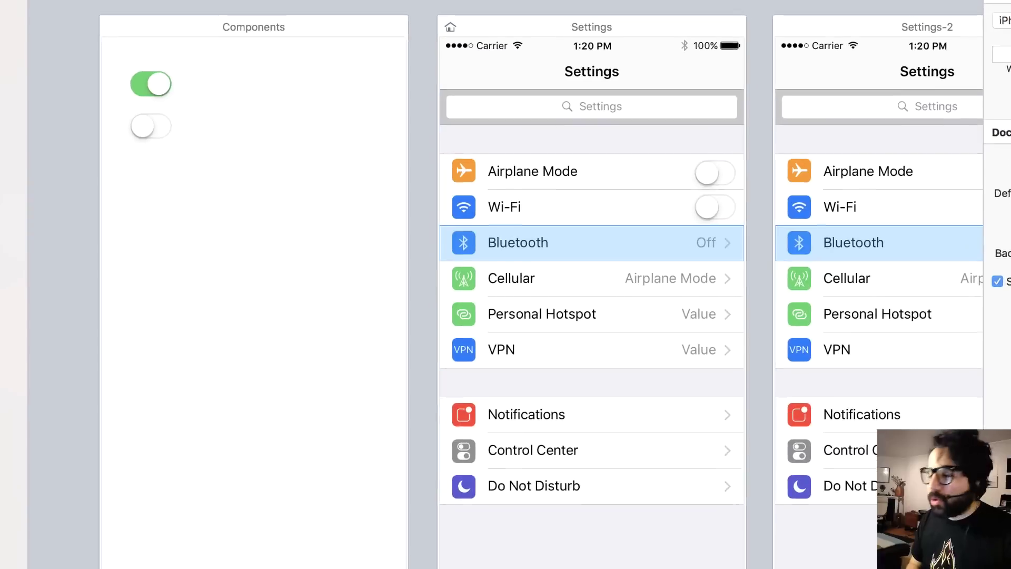
{"action": "key", "text": "super+p"}
{"action": "left_click", "coordinate": [626, 214]}
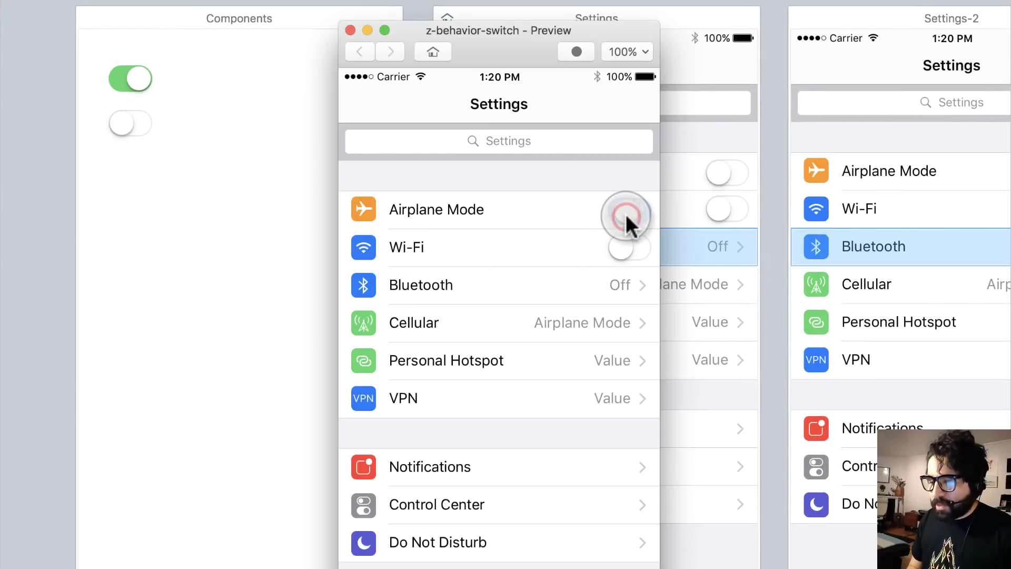
{"action": "left_click", "coordinate": [627, 254]}
{"action": "left_click", "coordinate": [628, 215]}
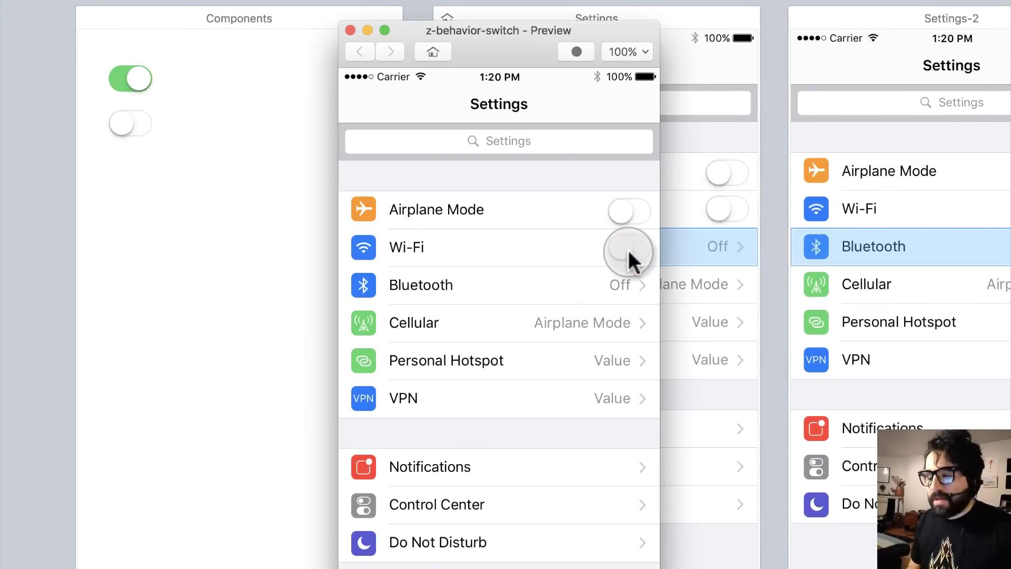
- Turn Bluetooth on in the previewed Bluetooth screen, return to Settings, retest the Wi-Fi and Airplane Mode switches and close the preview
{"action": "left_click", "coordinate": [580, 289]}
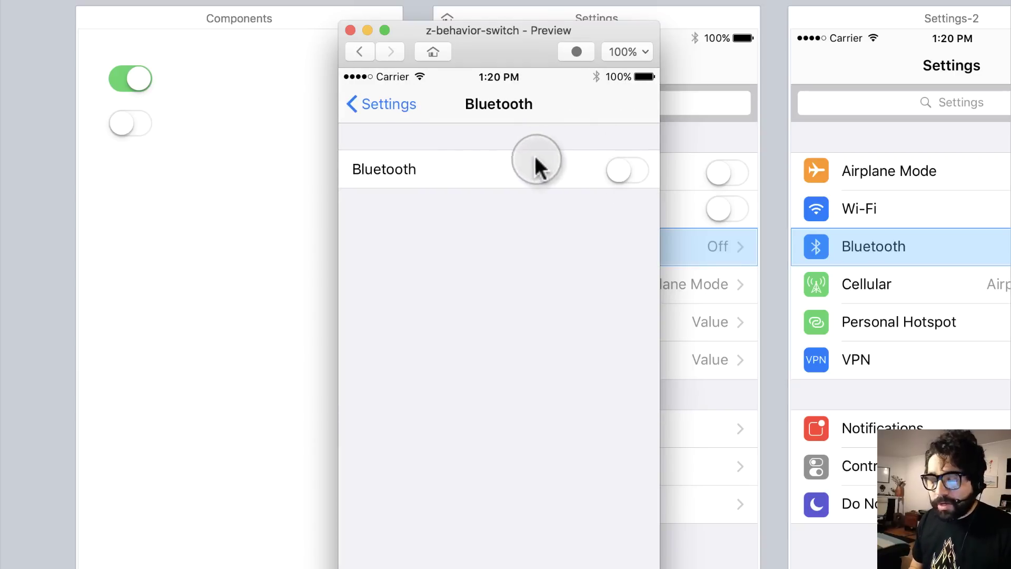
{"action": "left_click", "coordinate": [627, 171]}
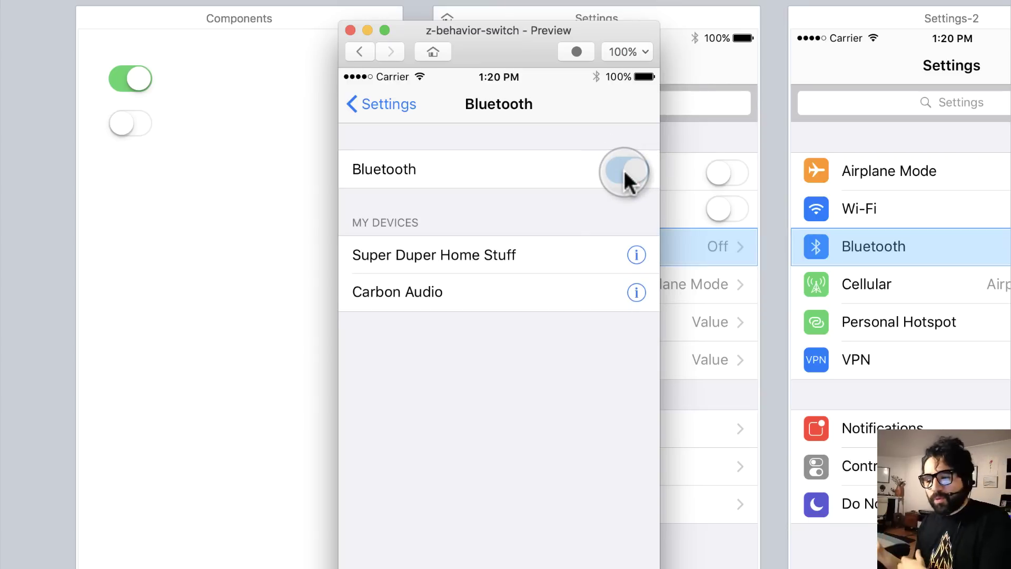
{"action": "left_click", "coordinate": [373, 110]}
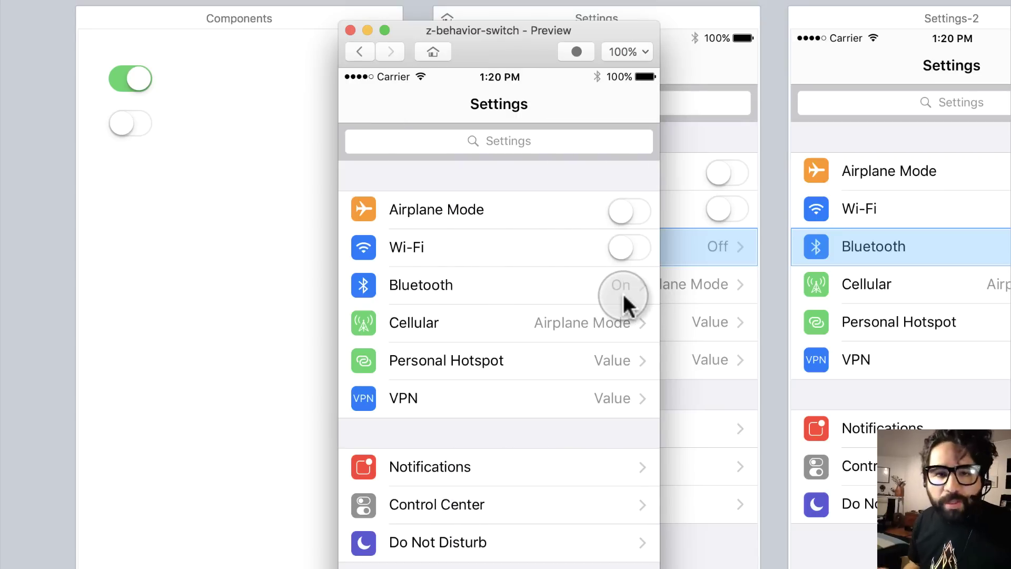
{"action": "left_click", "coordinate": [615, 251]}
{"action": "left_click", "coordinate": [630, 207]}
{"action": "left_click", "coordinate": [351, 30]}
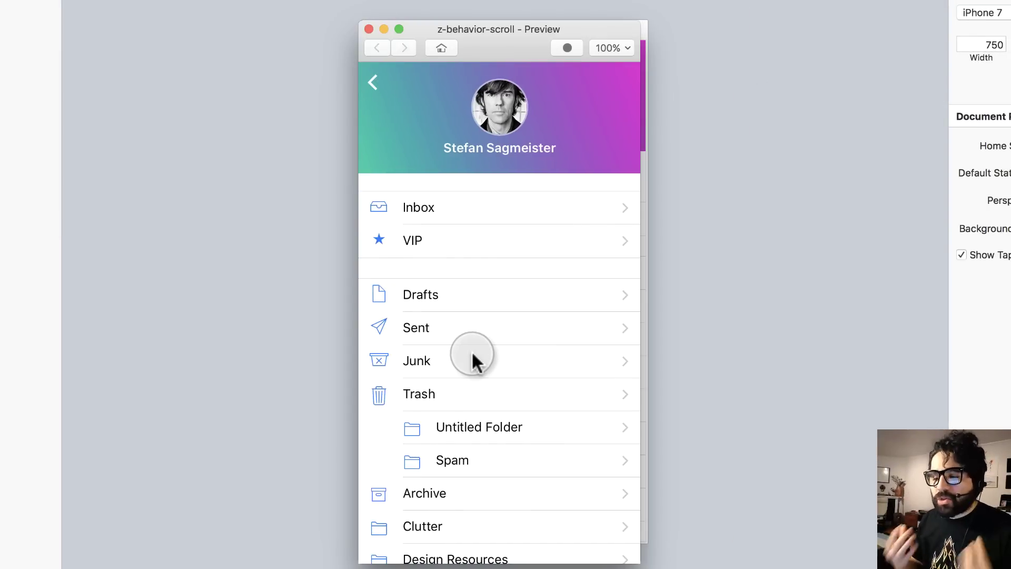
- Scroll the mailbox list up and down in the z-behavior-scroll preview to test the collapsing profile header, and close the preview
{"action": "mouse_move", "coordinate": [507, 352]}
{"action": "left_mouse_down"}
{"action": "mouse_move", "coordinate": [519, 253]}
{"action": "mouse_move", "coordinate": [516, 347]}
{"action": "left_mouse_up"}
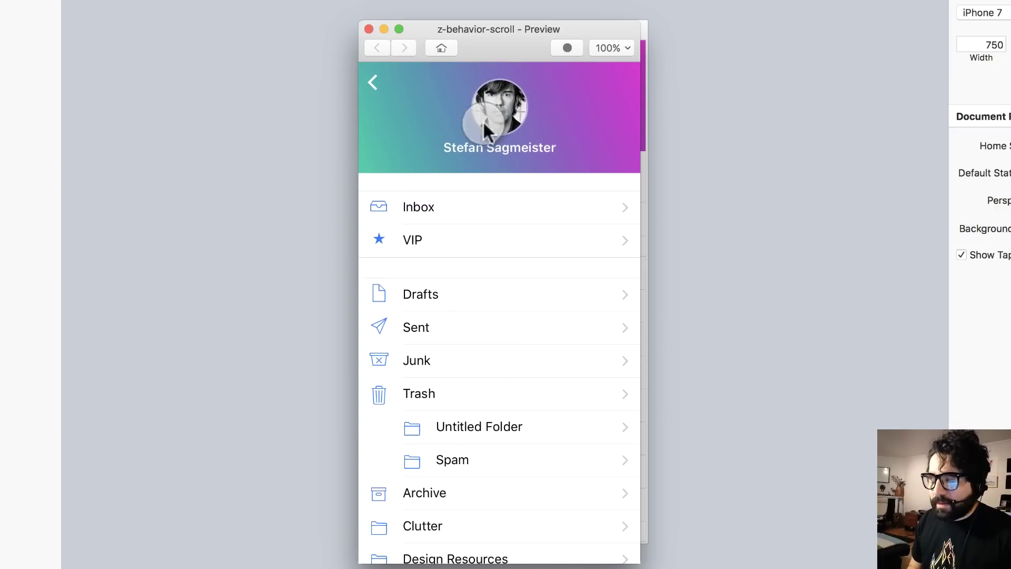
{"action": "left_click_drag", "start_coordinate": [538, 378], "coordinate": [560, 280]}
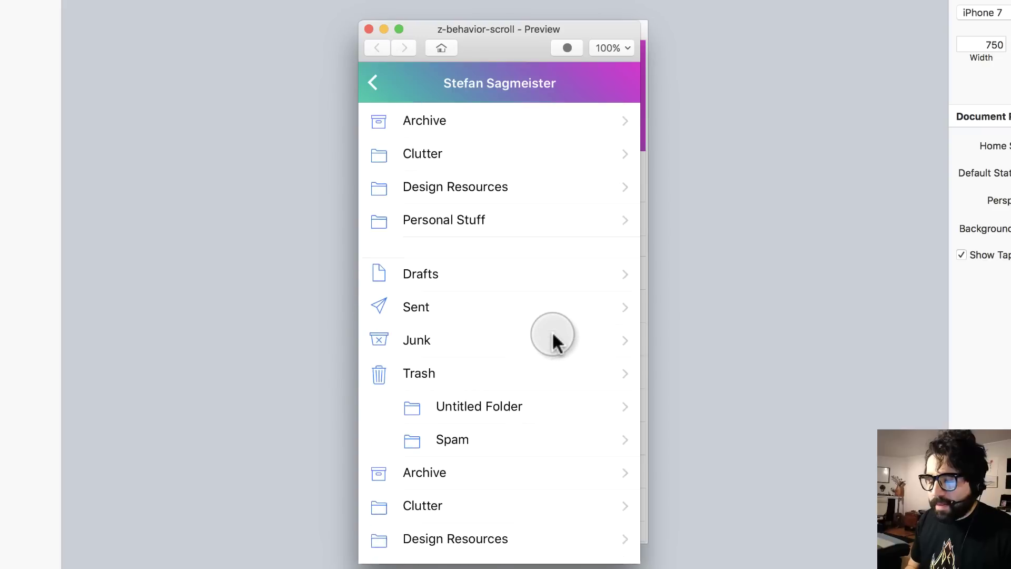
{"action": "left_click_drag", "start_coordinate": [535, 239], "coordinate": [538, 437]}
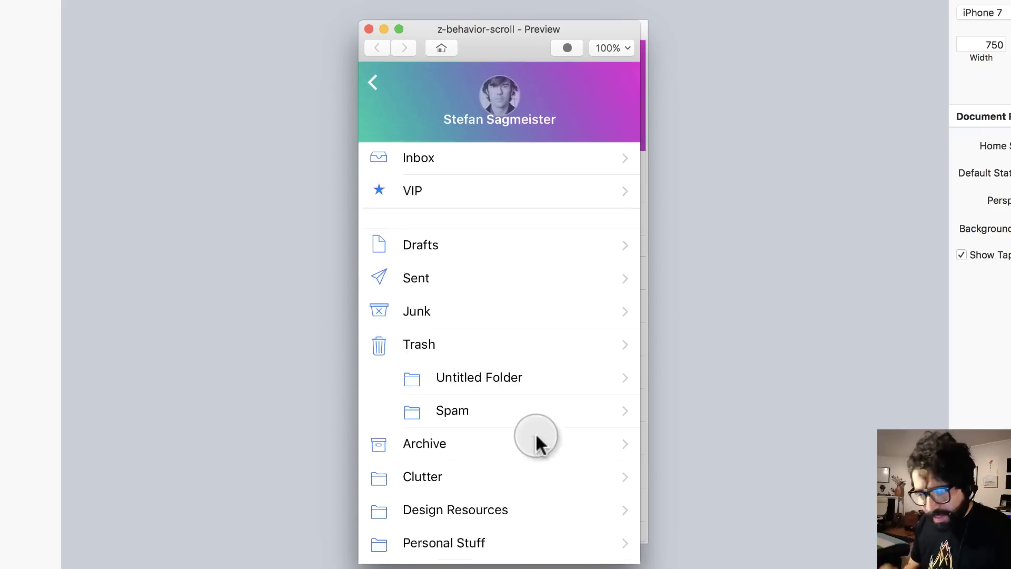
{"action": "left_click_drag", "start_coordinate": [556, 377], "coordinate": [543, 115]}
{"action": "left_click", "coordinate": [369, 28]}
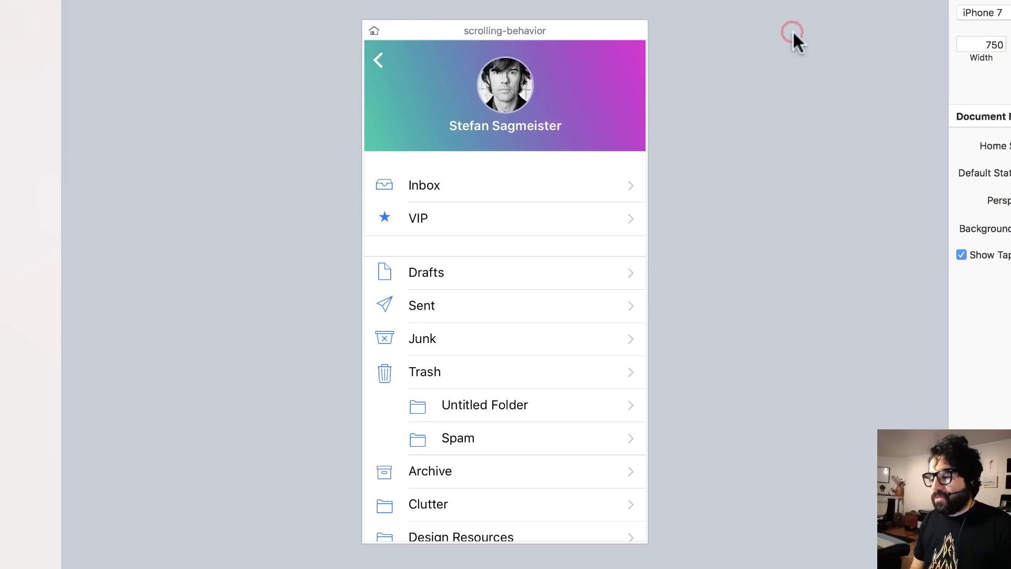
- Switch to the love prototype and preview it at 200% zoom
{"action": "key", "text": "super+grave"}
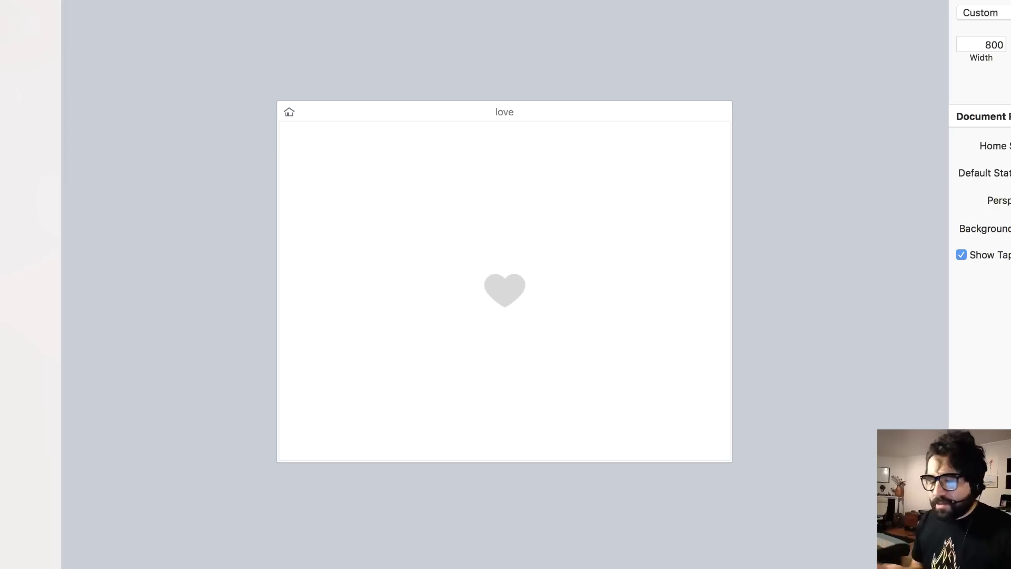
{"action": "key", "text": "super+alt+p"}
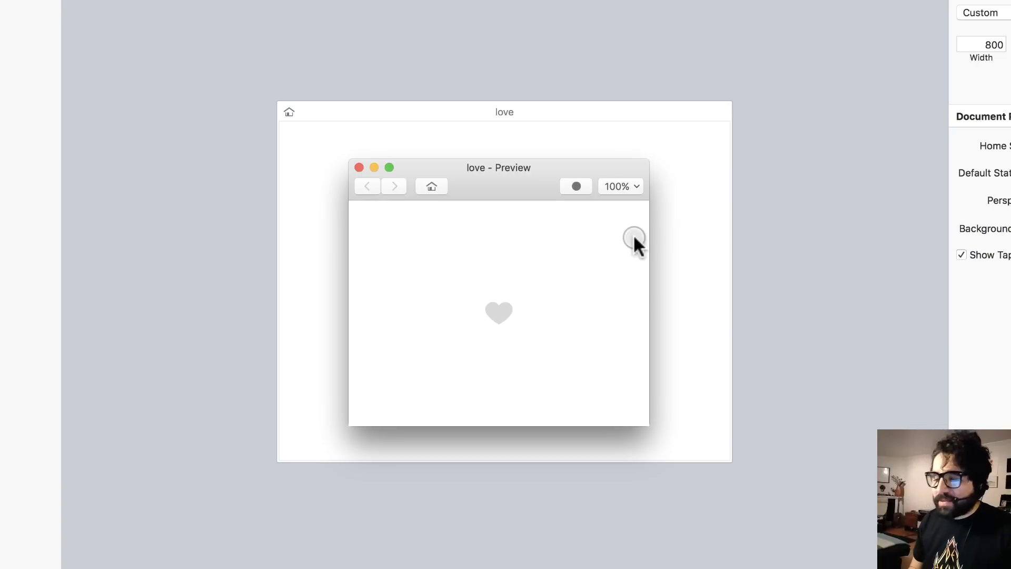
{"action": "left_click", "coordinate": [632, 186]}
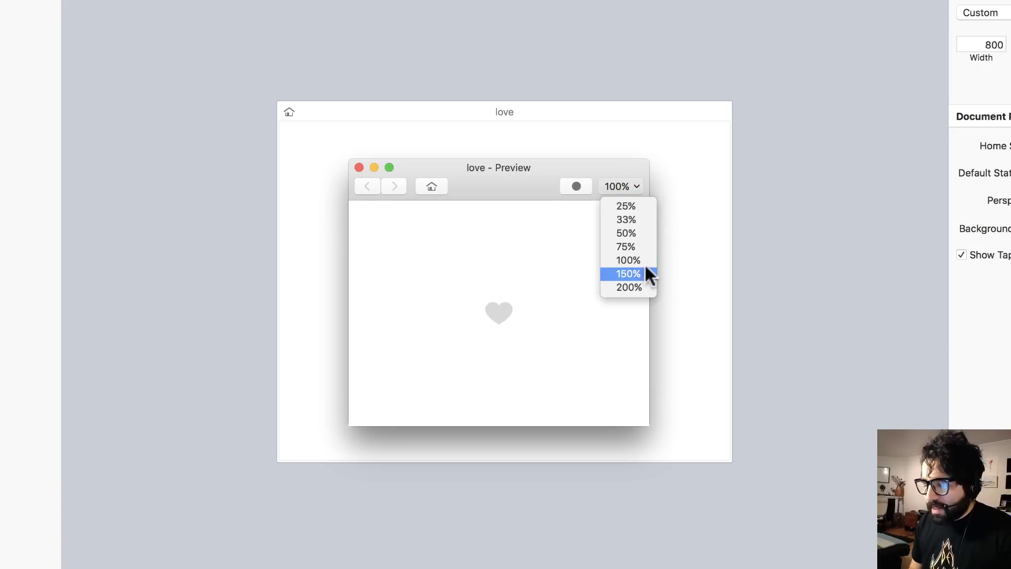
{"action": "left_click", "coordinate": [642, 288]}
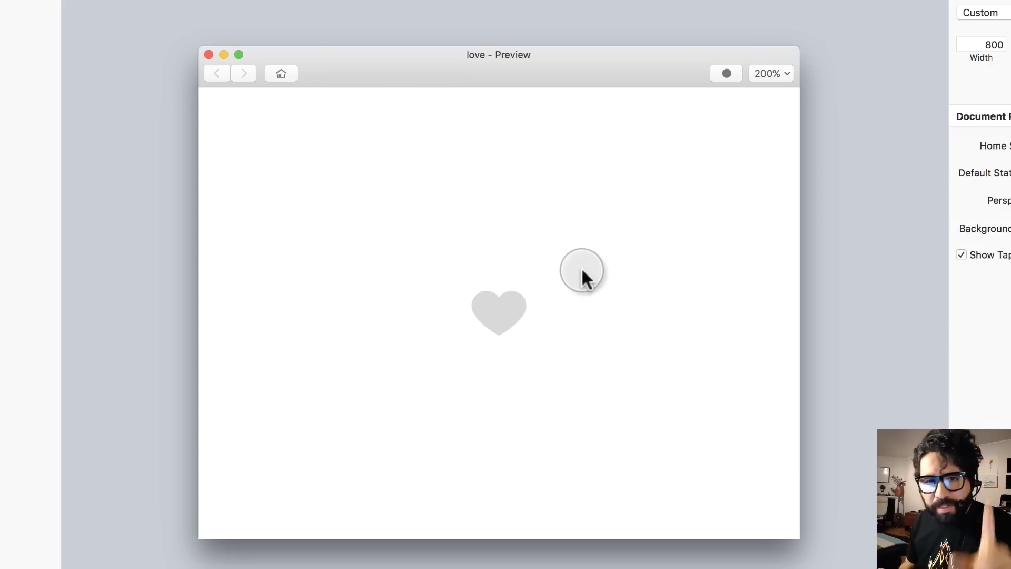
- Toggle the heart several times in the love preview to test its animation, and close the preview
{"action": "left_click", "coordinate": [501, 313]}
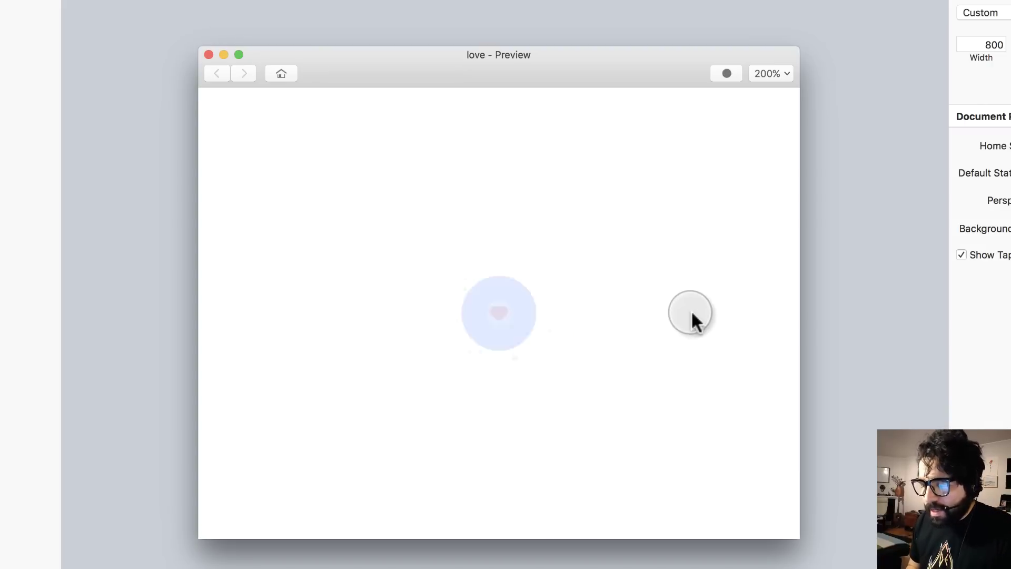
{"action": "left_click", "coordinate": [498, 313]}
{"action": "left_click", "coordinate": [511, 310]}
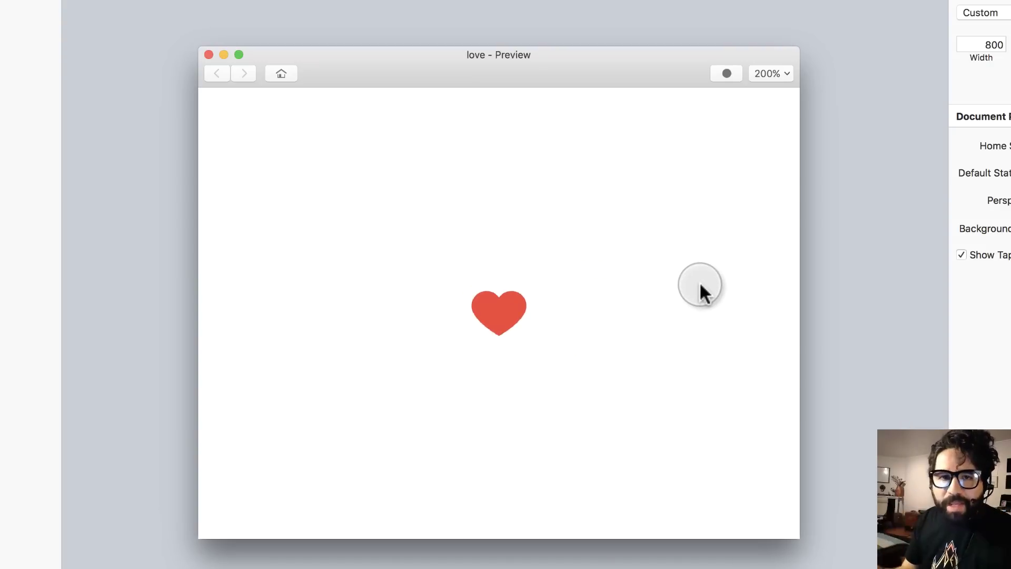
{"action": "left_click", "coordinate": [208, 53]}
- Spread copies of the heart group over the love screen for four hearts in all, and test them in the preview
{"action": "left_click_drag", "start_coordinate": [519, 298], "coordinate": [373, 381]}
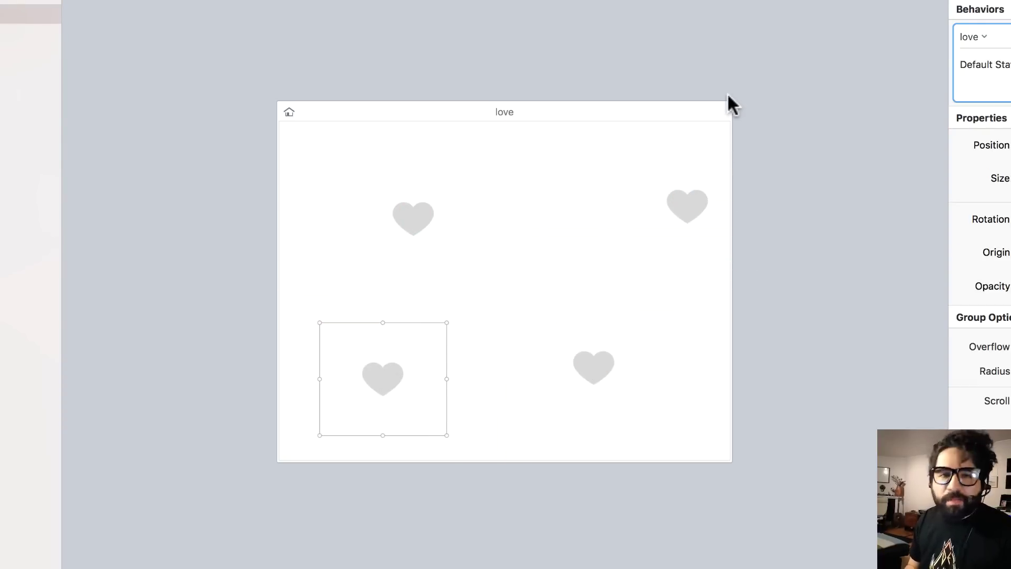
{"action": "key", "text": "super+Return"}
{"action": "left_click", "coordinate": [378, 203]}
{"action": "left_click", "coordinate": [613, 416]}
{"action": "left_click", "coordinate": [338, 431]}
{"action": "left_click", "coordinate": [392, 213]}
{"action": "left_click", "coordinate": [750, 203]}
{"action": "left_click", "coordinate": [614, 394]}
{"action": "left_click", "coordinate": [627, 420]}
{"action": "left_click", "coordinate": [391, 228]}
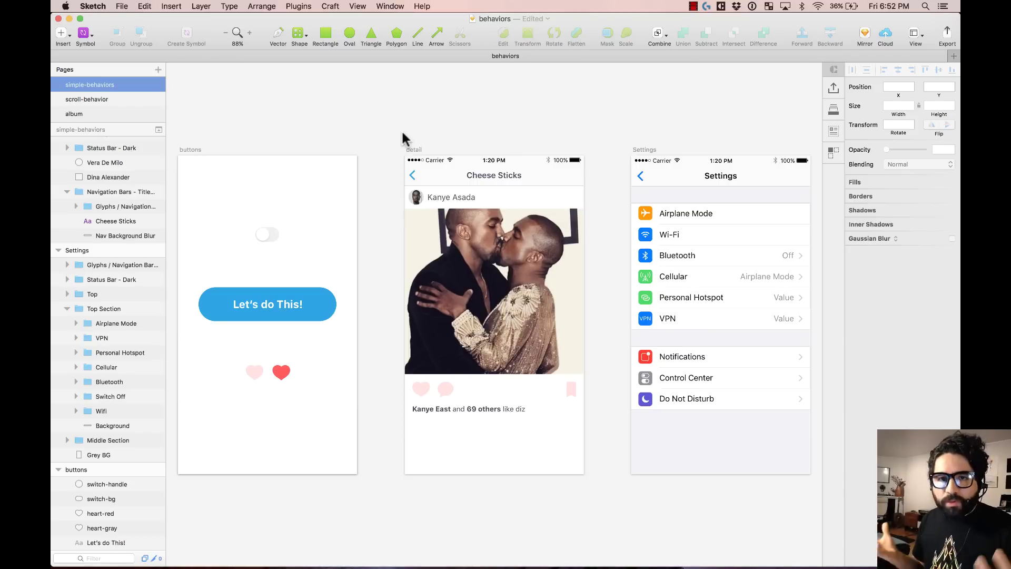
- Look over the buttons, detail and Settings artboards in the Sketch behaviors file, including the switch parts and the photo
{"action": "scroll", "coordinate": [401, 129], "scroll_direction": "right", "scroll_amount": 3}
{"action": "scroll", "coordinate": [401, 128], "scroll_direction": "left", "scroll_amount": 2}
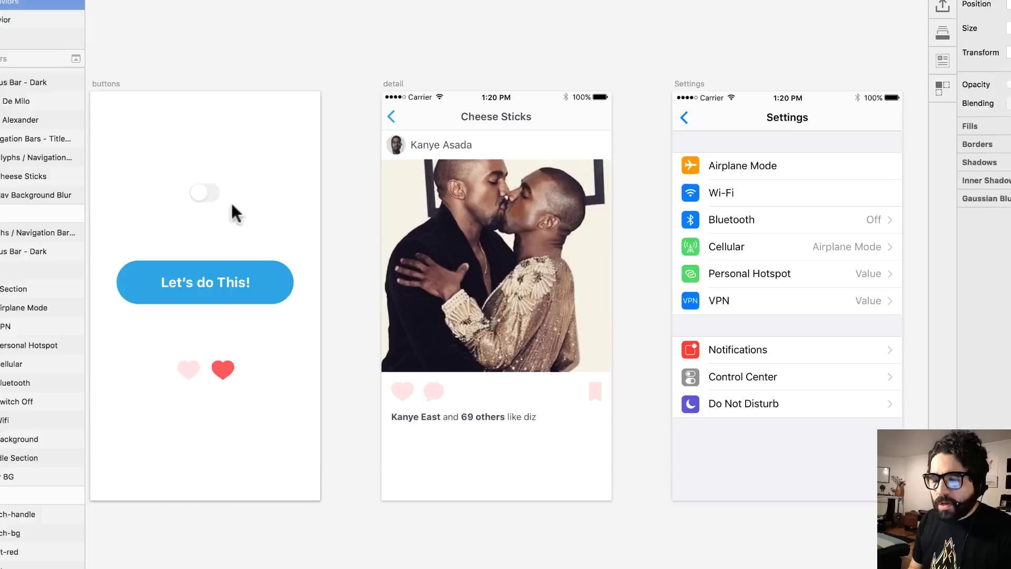
{"action": "left_click", "coordinate": [257, 231]}
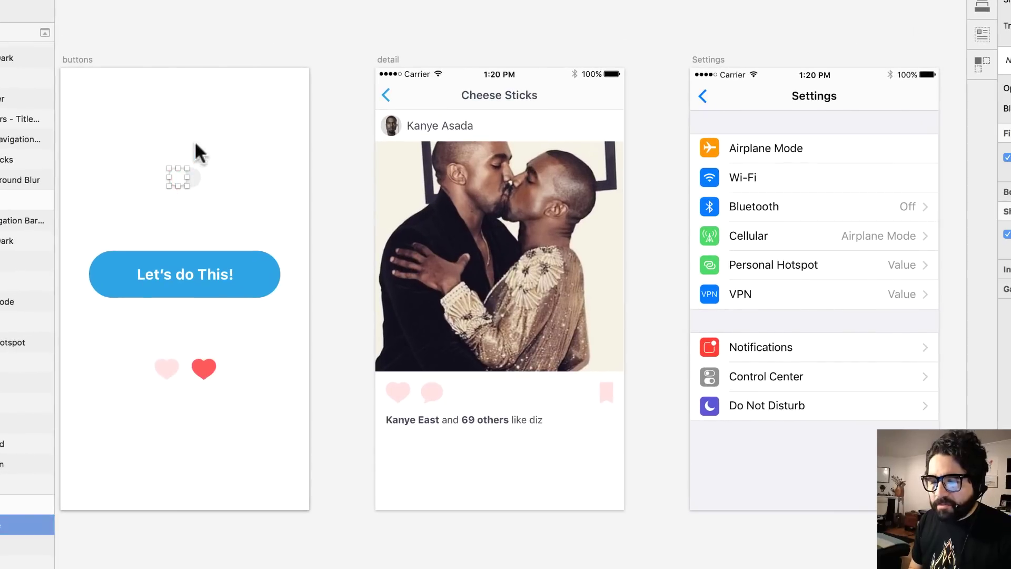
{"action": "left_click_drag", "start_coordinate": [234, 198], "coordinate": [275, 255]}
{"action": "left_click_drag", "start_coordinate": [206, 206], "coordinate": [208, 209]}
{"action": "left_click", "coordinate": [512, 264]}
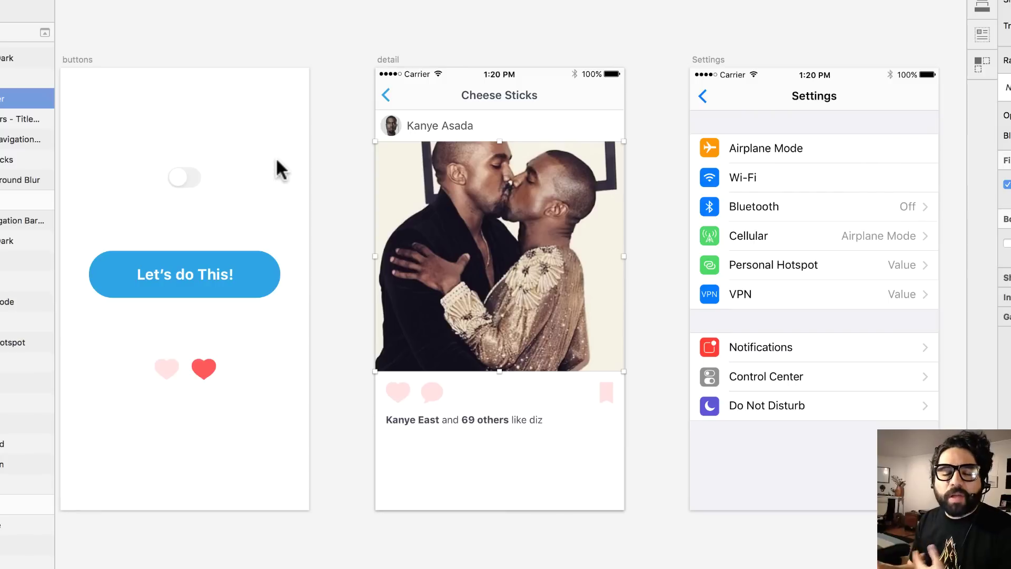
- Export the behaviors artboards from Sketch to Flinto with the Send to Flinto plugin
{"action": "left_click_drag", "start_coordinate": [116, 50], "coordinate": [409, 515]}
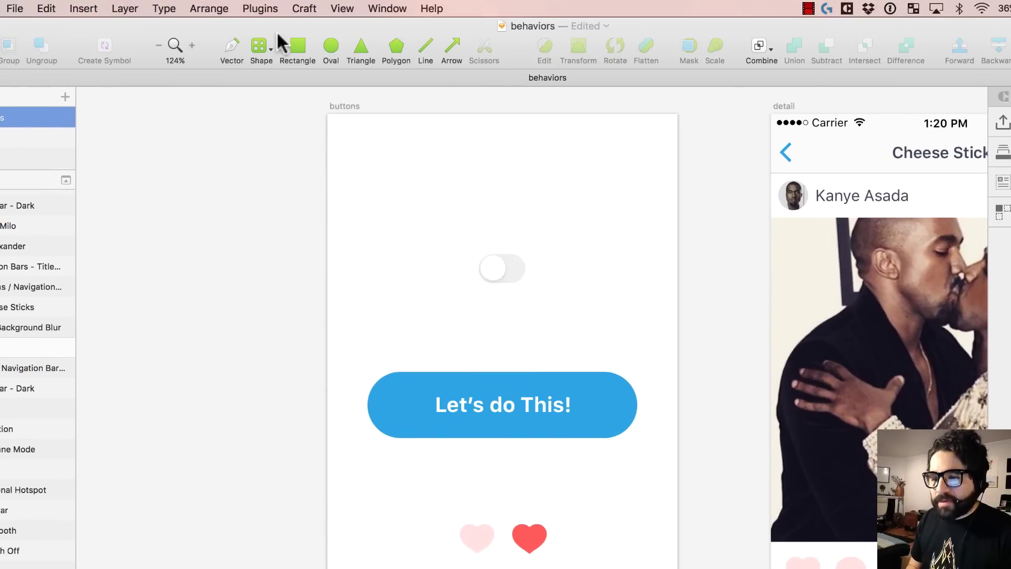
{"action": "left_click", "coordinate": [260, 9]}
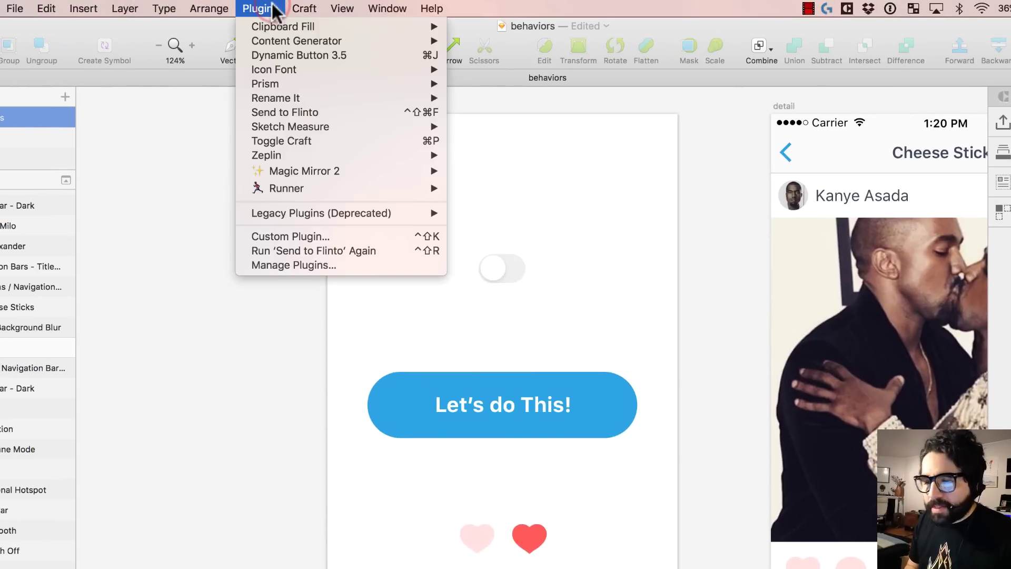
{"action": "left_click", "coordinate": [314, 111]}
{"action": "left_click", "coordinate": [661, 342]}
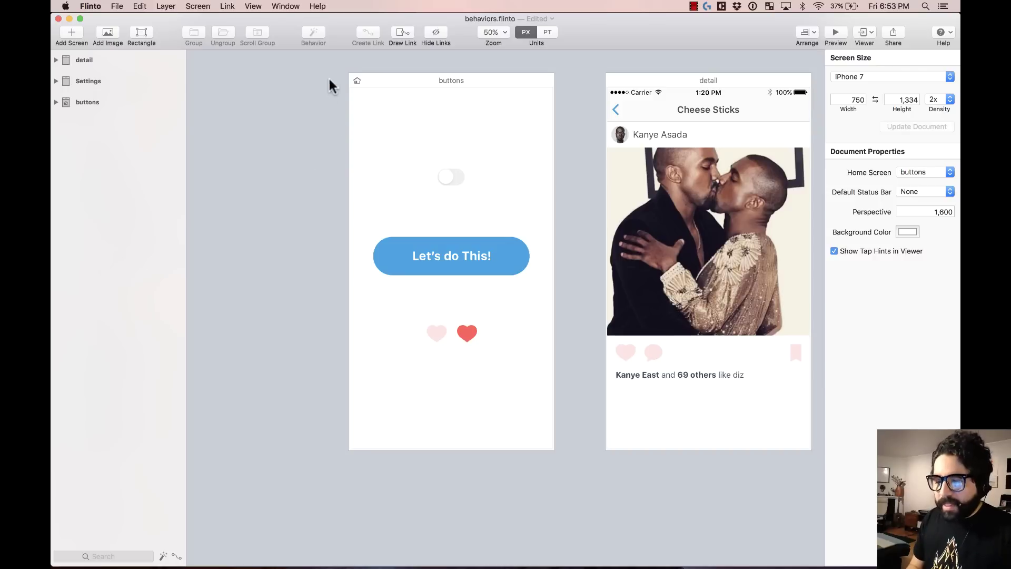
- Create a behavior from the switch handle and switch background on the buttons screen
{"action": "left_click_drag", "start_coordinate": [327, 77], "coordinate": [588, 361]}
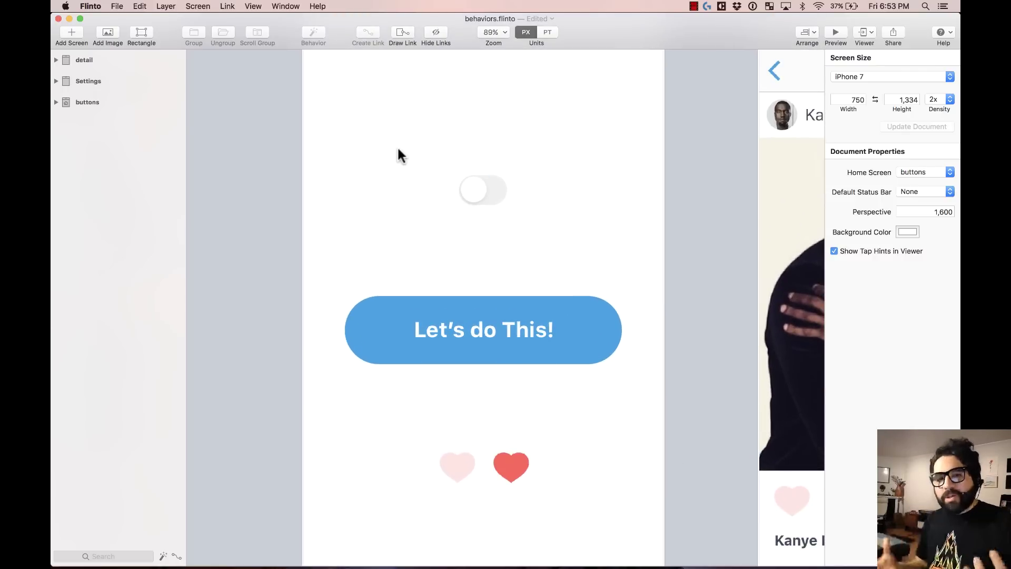
{"action": "left_click_drag", "start_coordinate": [398, 150], "coordinate": [535, 230]}
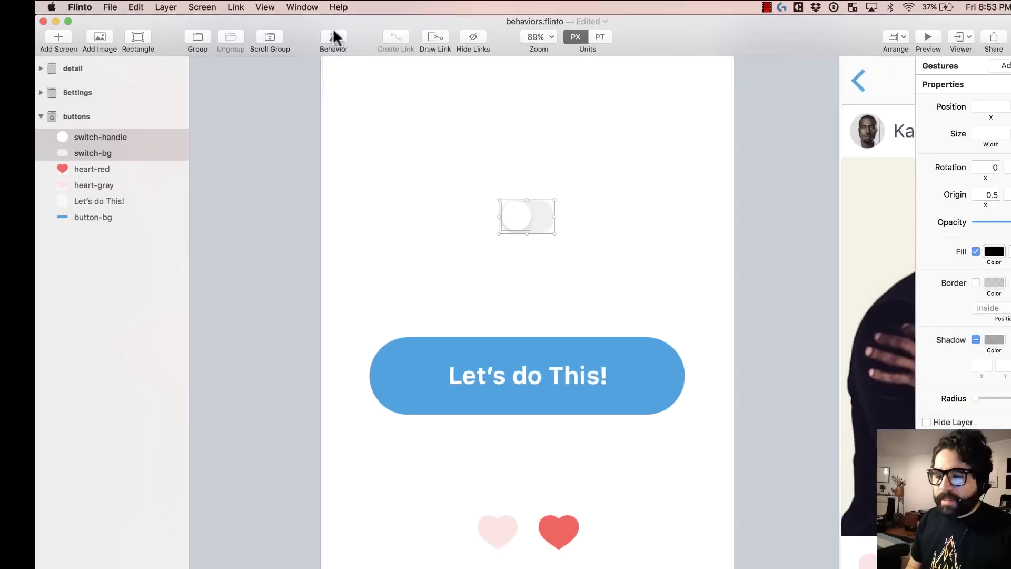
{"action": "left_click", "coordinate": [334, 36]}
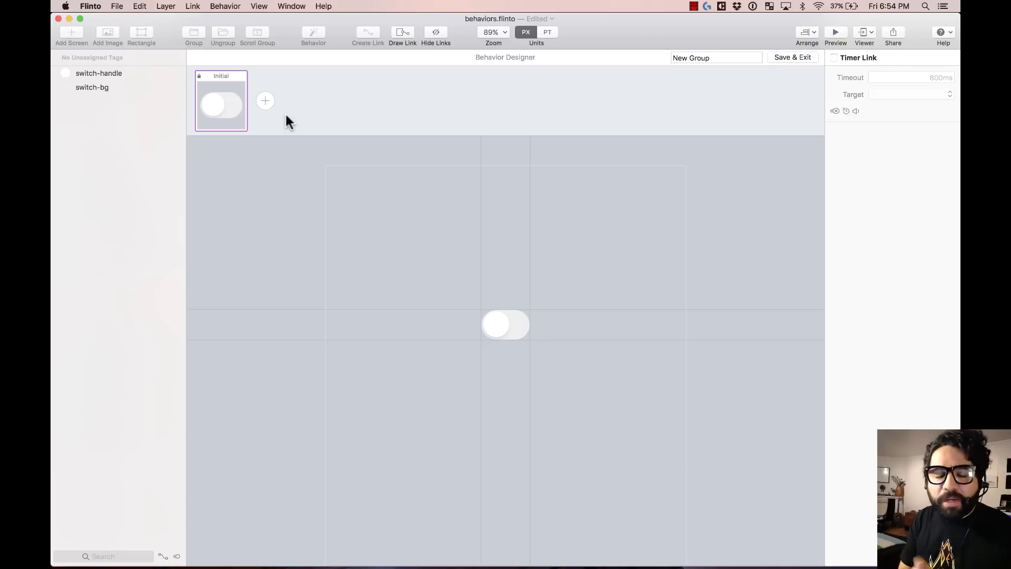
- Add a second state to the switch behavior and name it "on"
{"action": "left_click", "coordinate": [500, 324]}
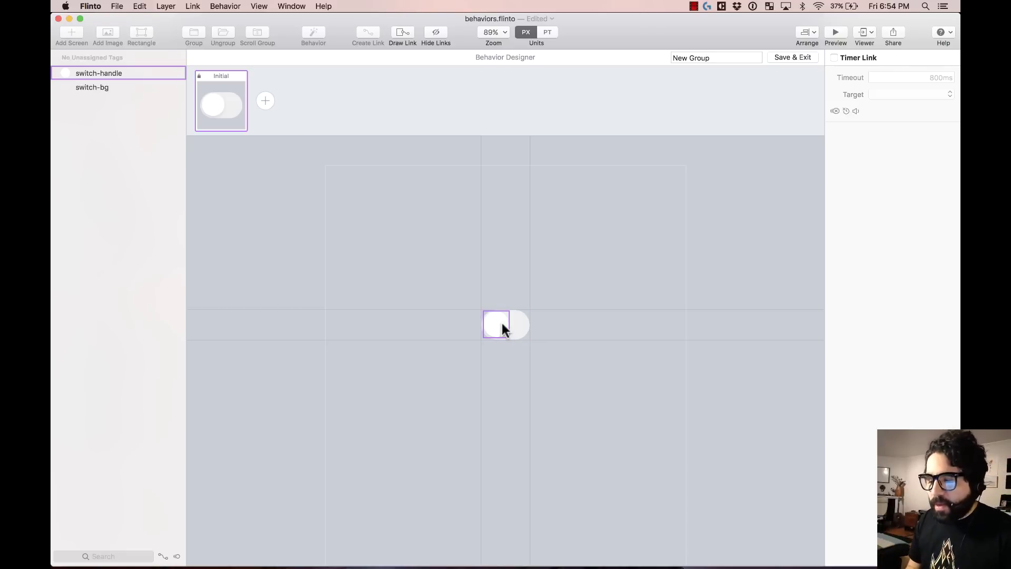
{"action": "left_click_drag", "start_coordinate": [478, 287], "coordinate": [485, 313]}
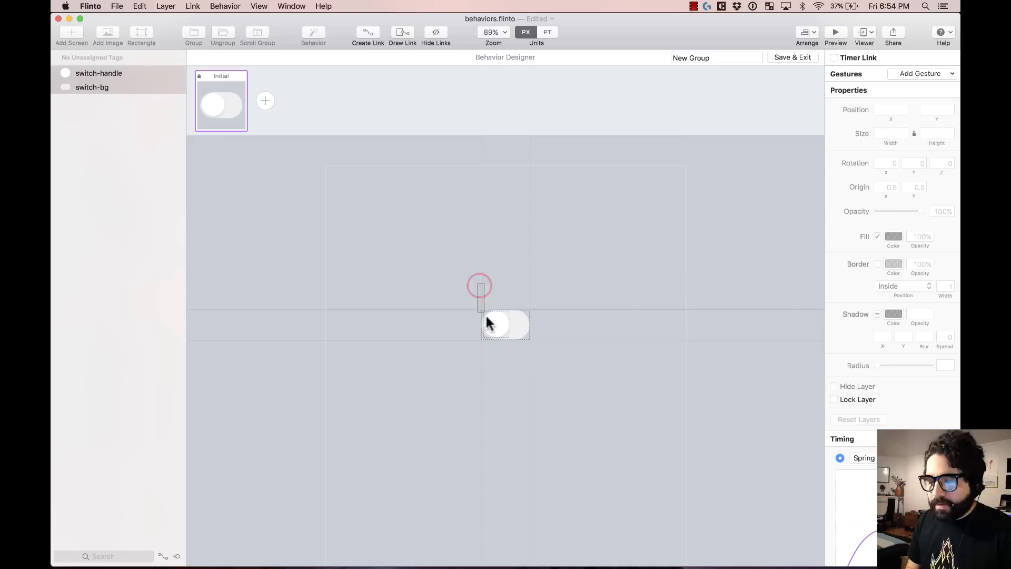
{"action": "key", "text": "super+equal"}
{"action": "key", "text": "super+equal"}
{"action": "key", "text": "super+equal"}
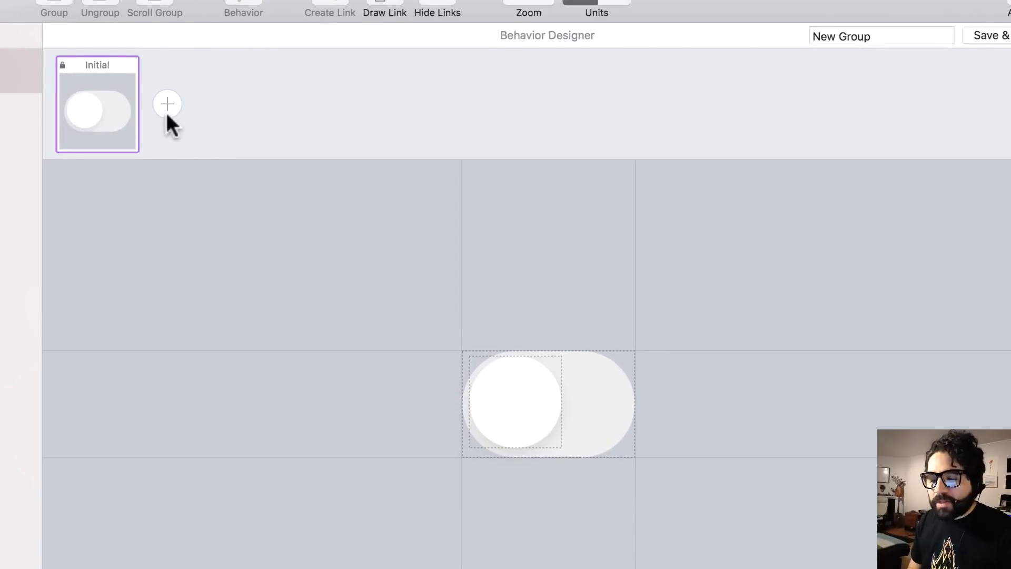
{"action": "left_click", "coordinate": [168, 103]}
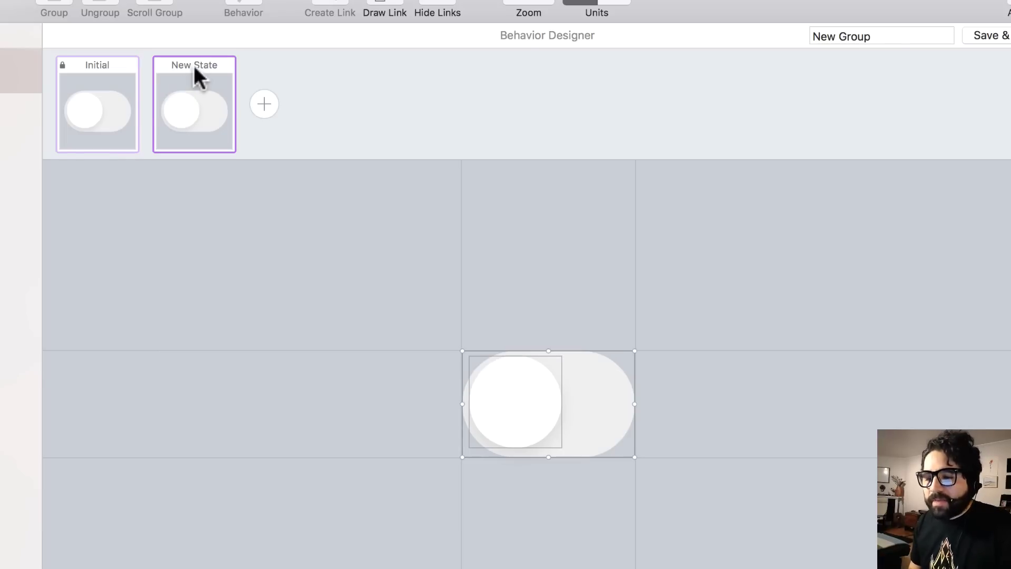
{"action": "double_click", "coordinate": [194, 62]}
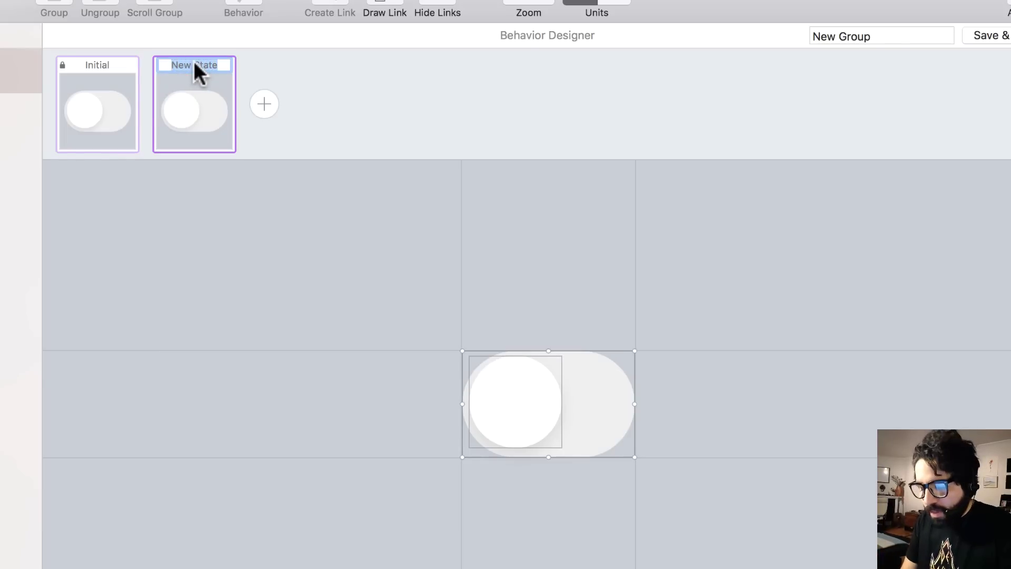
{"action": "type", "text": "on"}
{"action": "key", "text": "Return"}
- Rename the initial state of the behavior to "off"
{"action": "left_click", "coordinate": [103, 60]}
{"action": "double_click", "coordinate": [94, 64]}
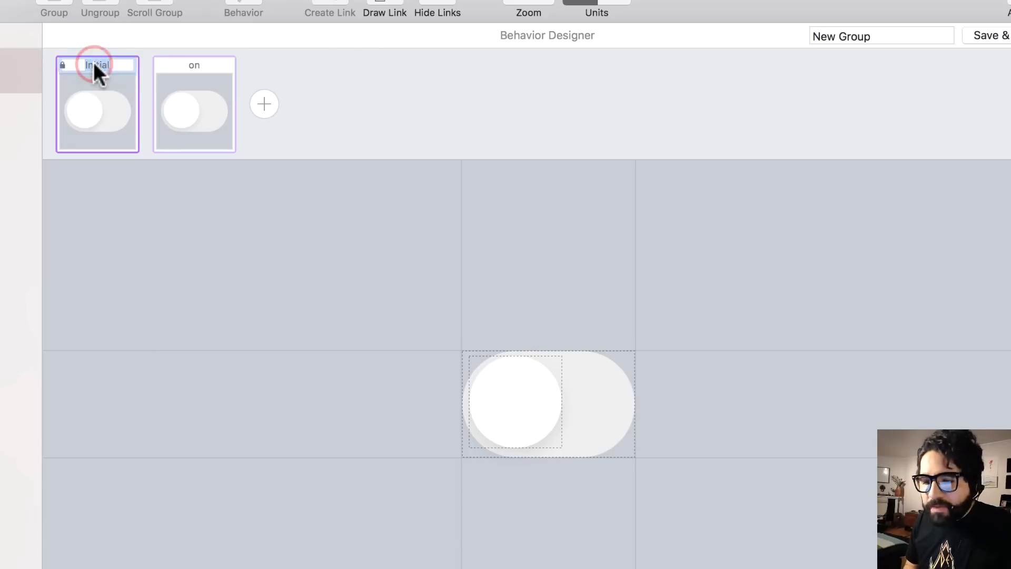
{"action": "type", "text": "off"}
{"action": "key", "text": "Return"}
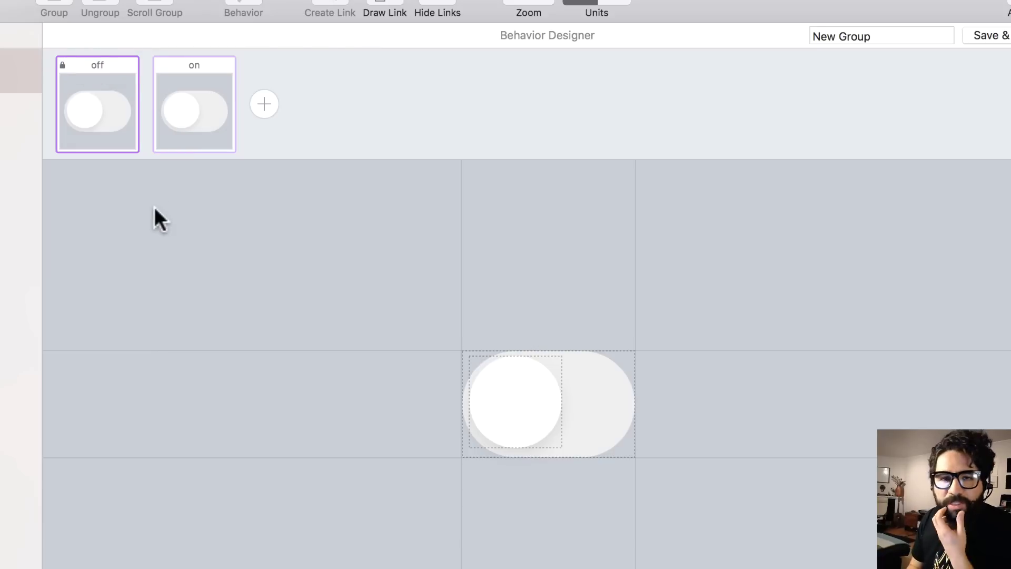
- In the on state, move the switch handle to the right end of the switch background
{"action": "left_click", "coordinate": [205, 64]}
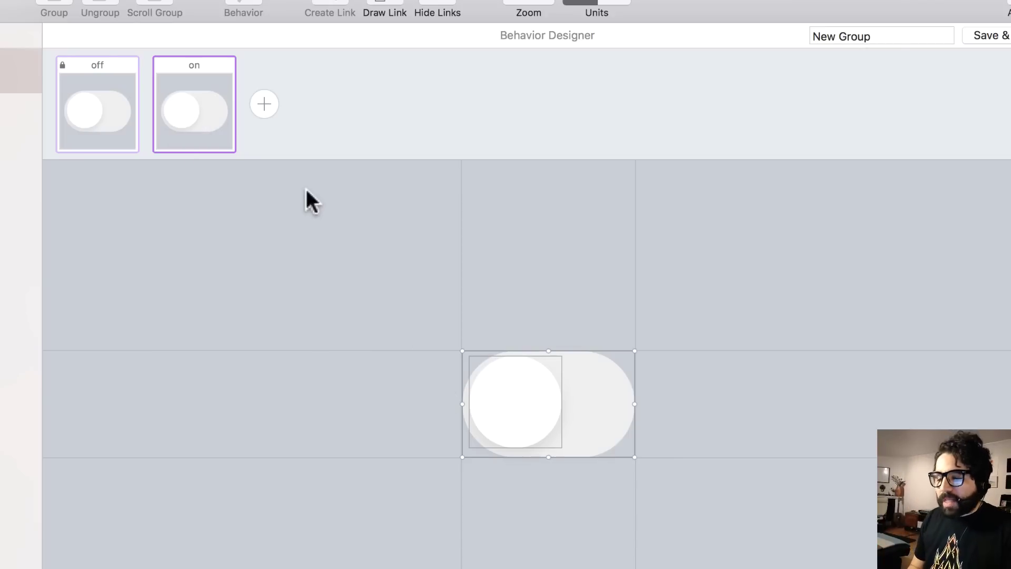
{"action": "key", "text": "super+z"}
{"action": "left_click_drag", "start_coordinate": [509, 414], "coordinate": [571, 417]}
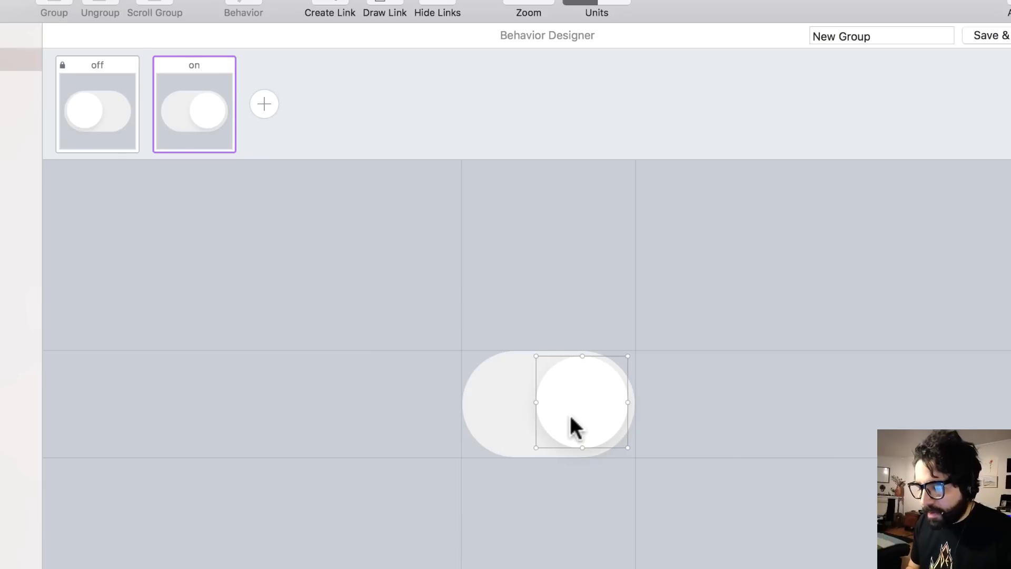
- Fill the switch background in the on state with blue at hue 218°, saturation 91% and brightness 93%
{"action": "left_click", "coordinate": [505, 403]}
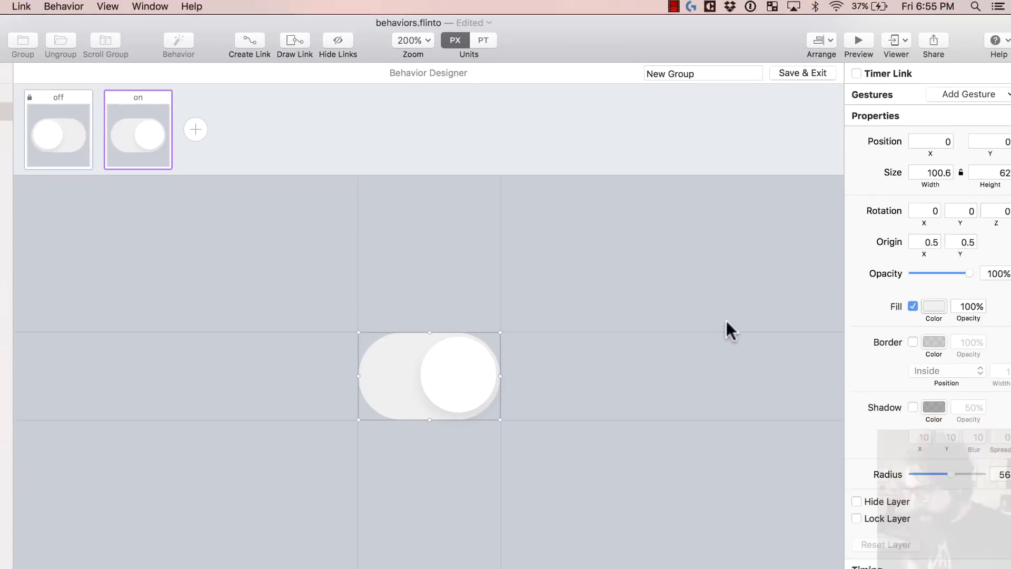
{"action": "left_click", "coordinate": [927, 304]}
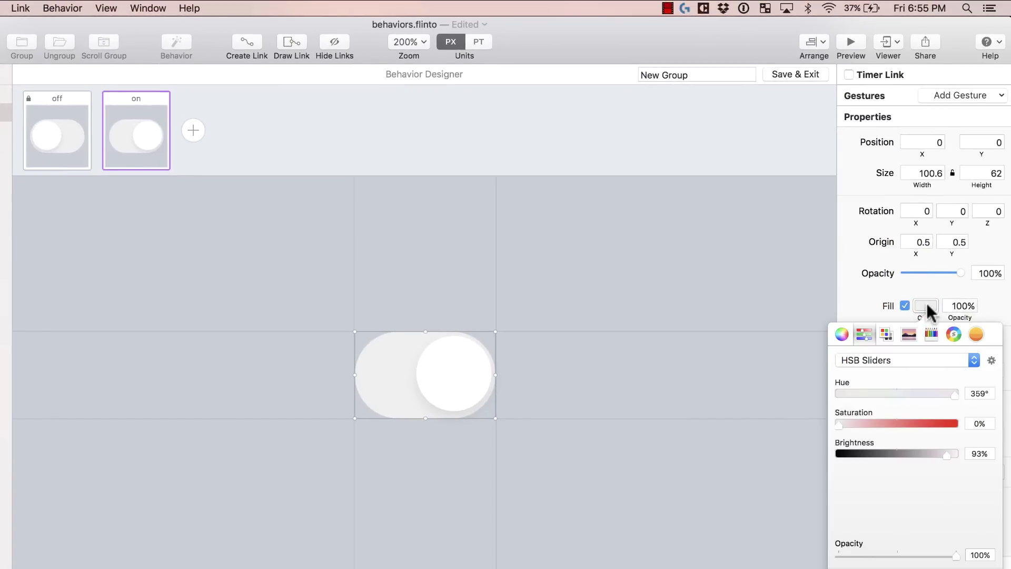
{"action": "left_click_drag", "start_coordinate": [893, 422], "coordinate": [909, 395]}
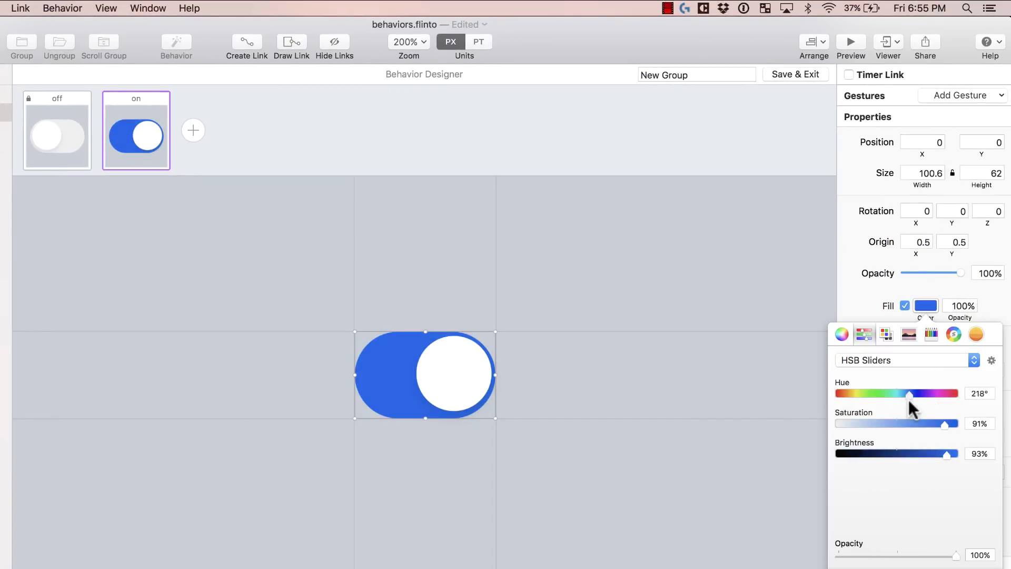
{"action": "left_click", "coordinate": [582, 260]}
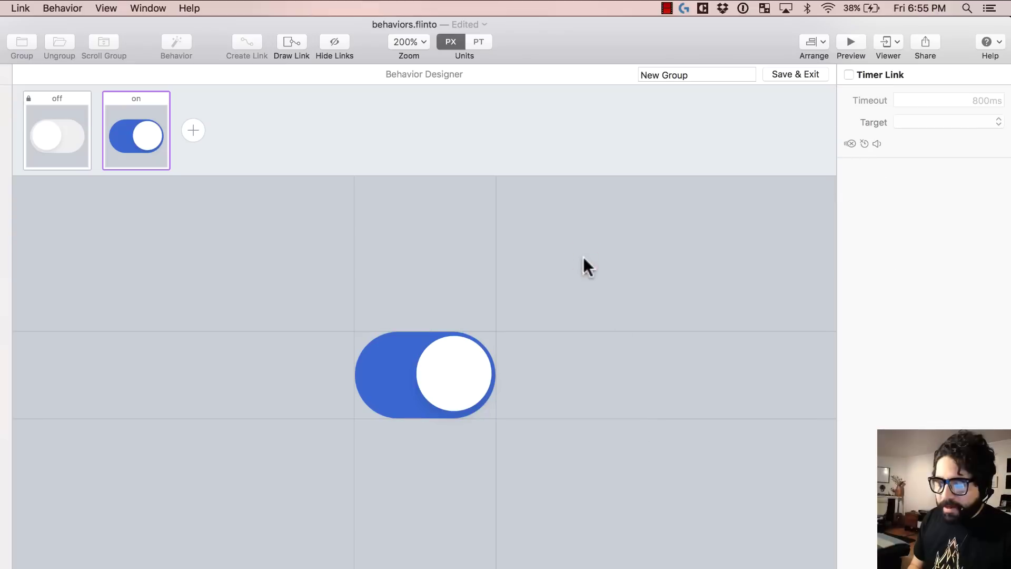
- Alternate between the off and on states several times to compare the handle position and background color
{"action": "left_click", "coordinate": [53, 133]}
{"action": "left_click", "coordinate": [149, 144]}
{"action": "left_click", "coordinate": [62, 140]}
{"action": "left_click", "coordinate": [152, 143]}
{"action": "left_click", "coordinate": [63, 138]}
{"action": "left_click", "coordinate": [124, 143]}
{"action": "left_click", "coordinate": [78, 138]}
{"action": "left_click", "coordinate": [103, 147]}
- Try Classic timing on the switch handle in the on state and return it to Spring (RK4)
{"action": "left_click", "coordinate": [472, 381]}
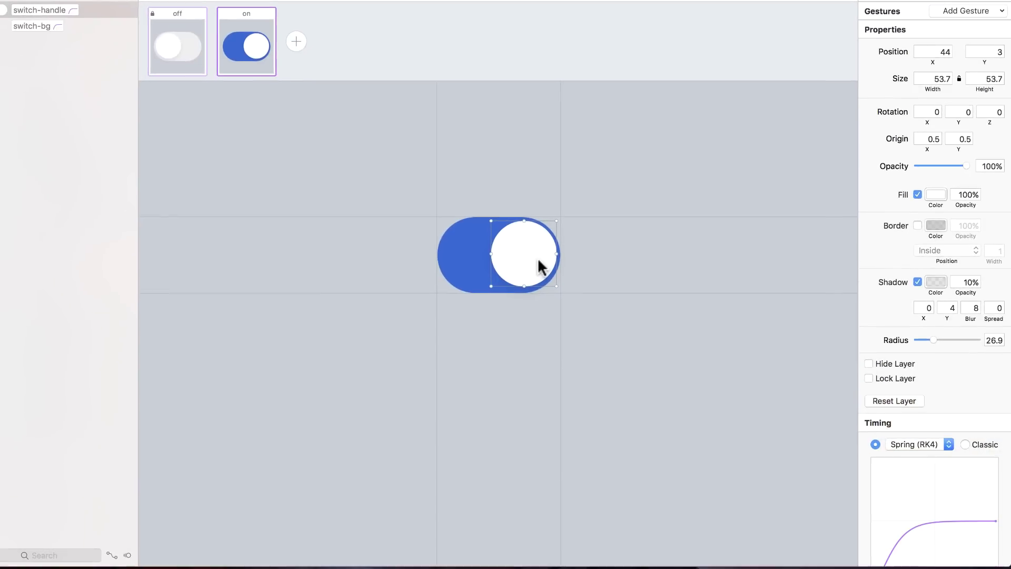
{"action": "scroll", "coordinate": [959, 410], "scroll_direction": "down", "scroll_amount": 5}
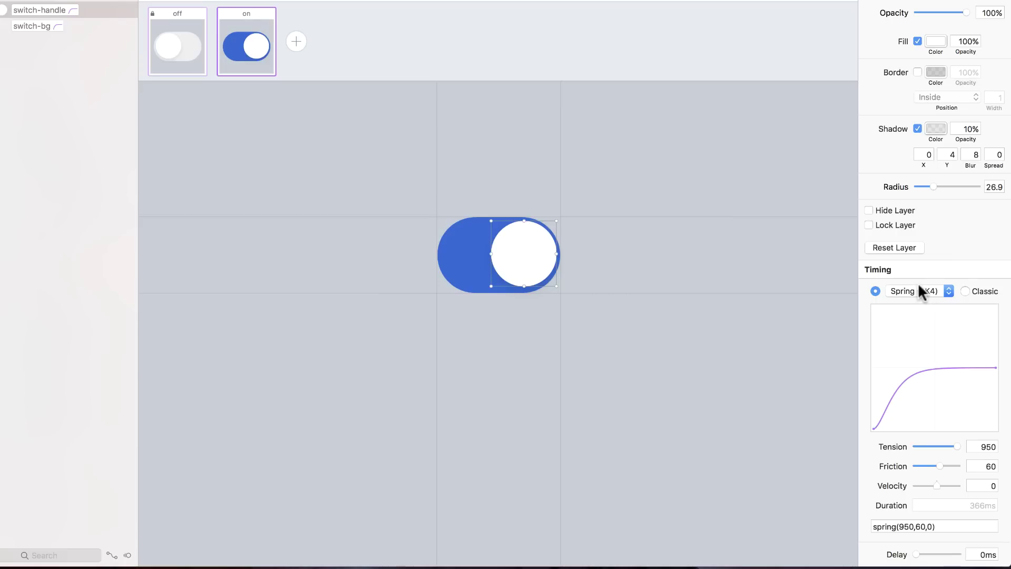
{"action": "left_click", "coordinate": [972, 291]}
{"action": "left_click", "coordinate": [909, 333]}
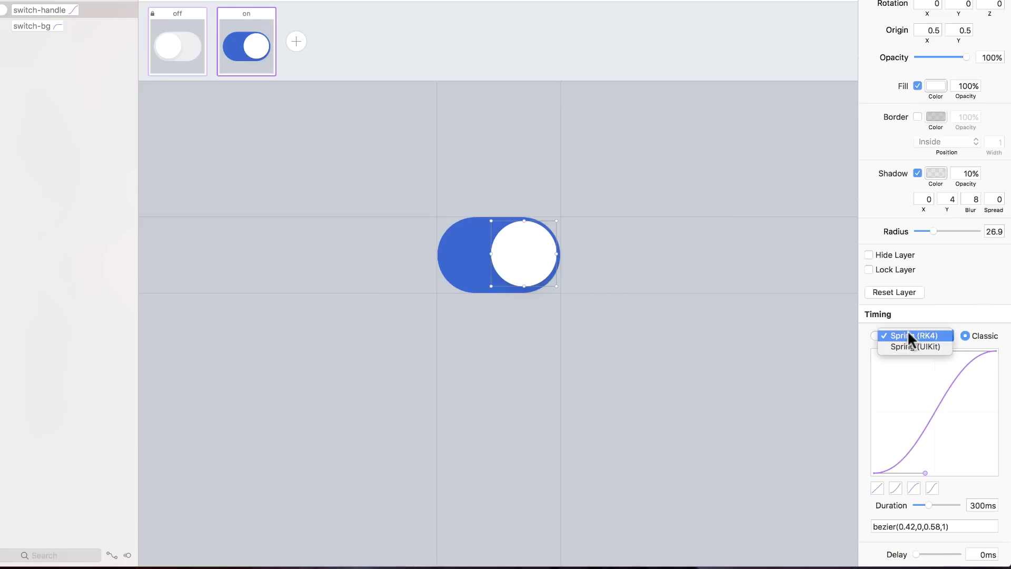
{"action": "left_click", "coordinate": [905, 337]}
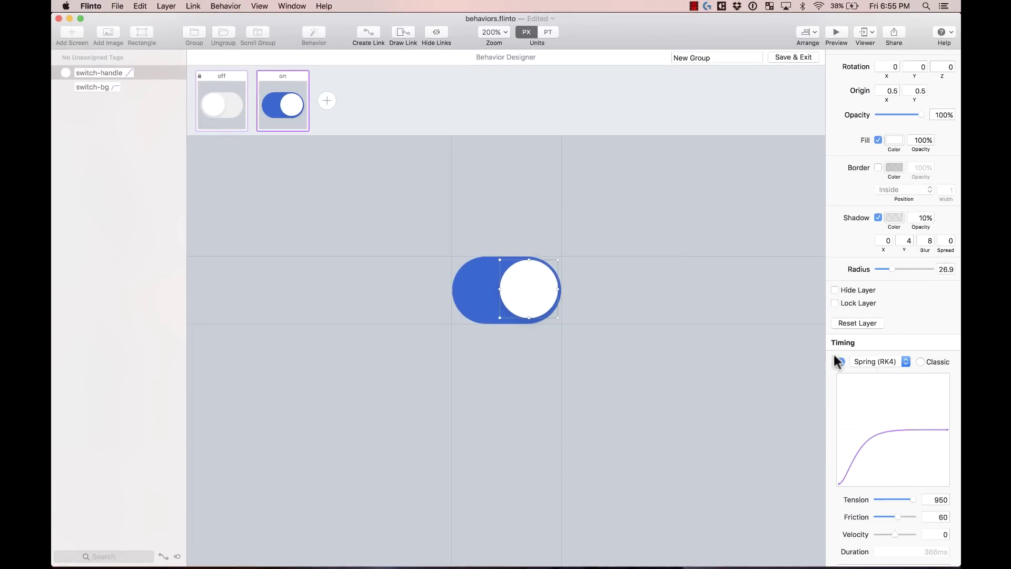
- Return to the off state, name the behavior "switch", and save and exit the Behavior Designer
{"action": "left_click", "coordinate": [220, 107]}
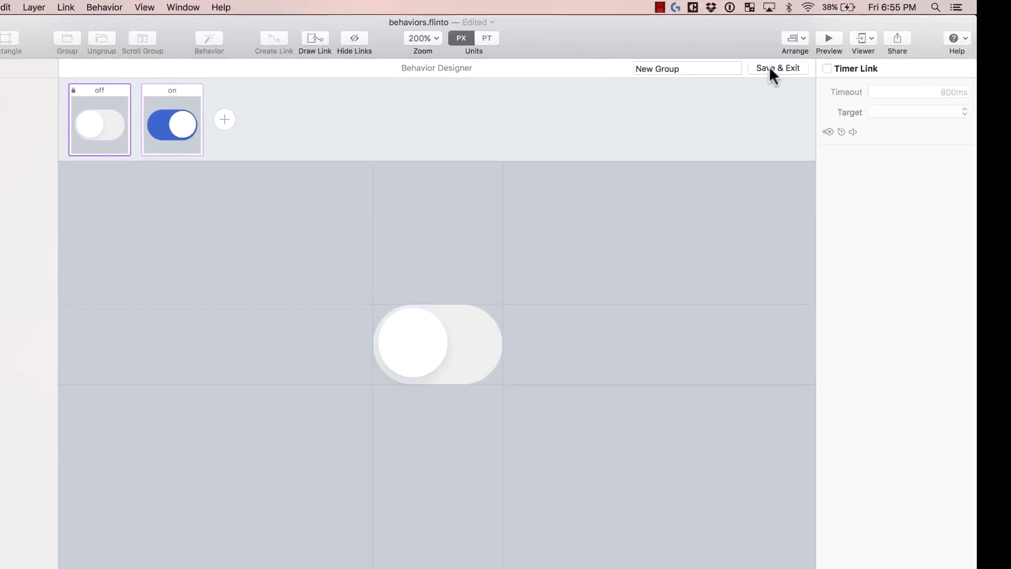
{"action": "triple_click", "coordinate": [711, 57]}
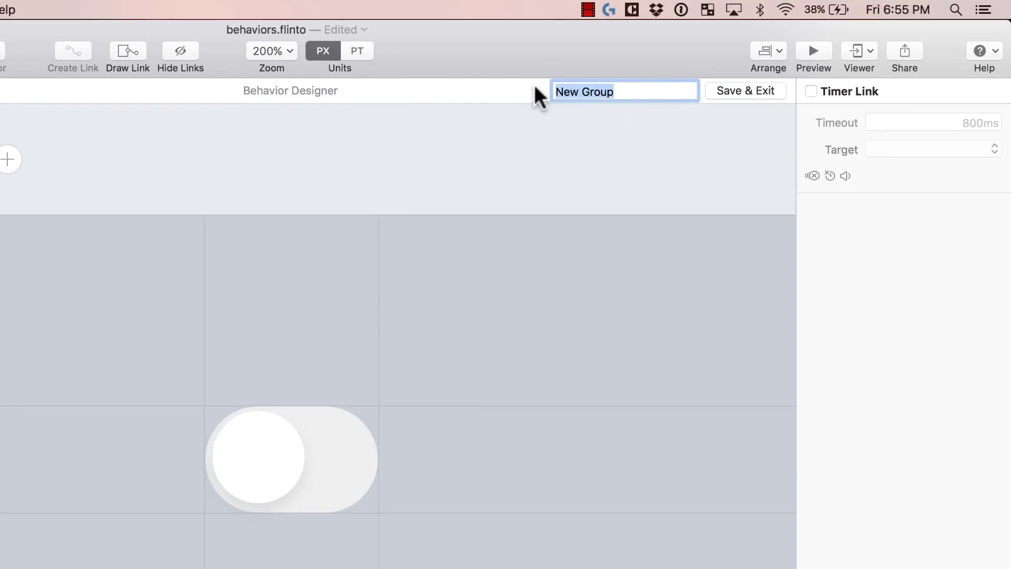
{"action": "type", "text": "switch"}
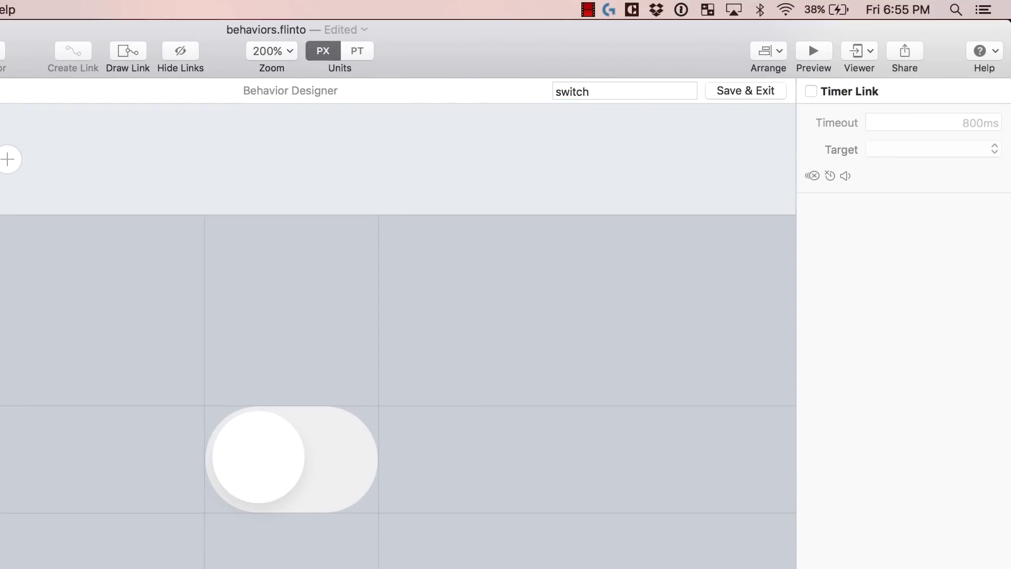
{"action": "left_click", "coordinate": [742, 90]}
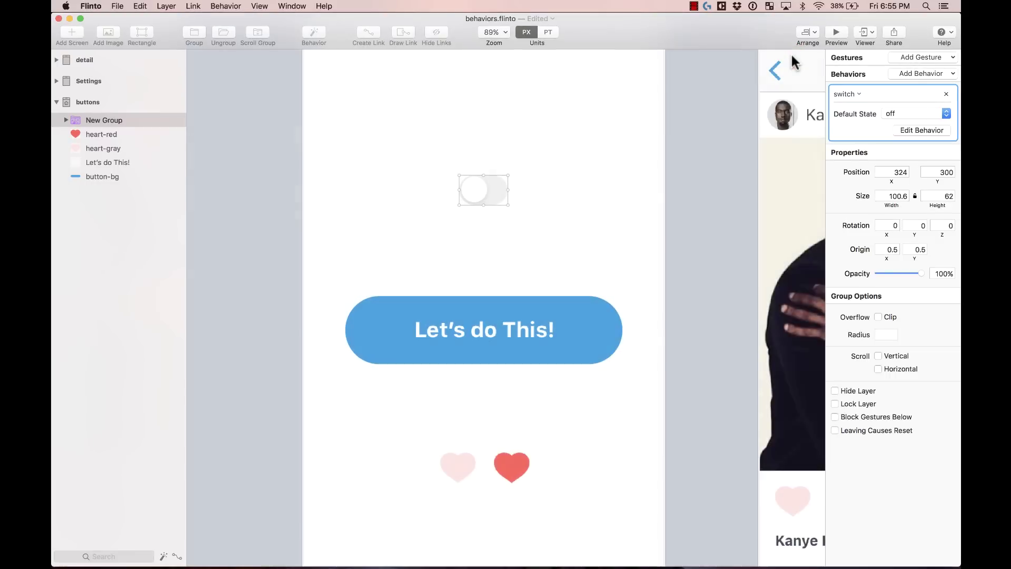
- Test tapping the switch in the prototype preview and close the preview
{"action": "left_click", "coordinate": [835, 35]}
{"action": "left_click", "coordinate": [444, 174]}
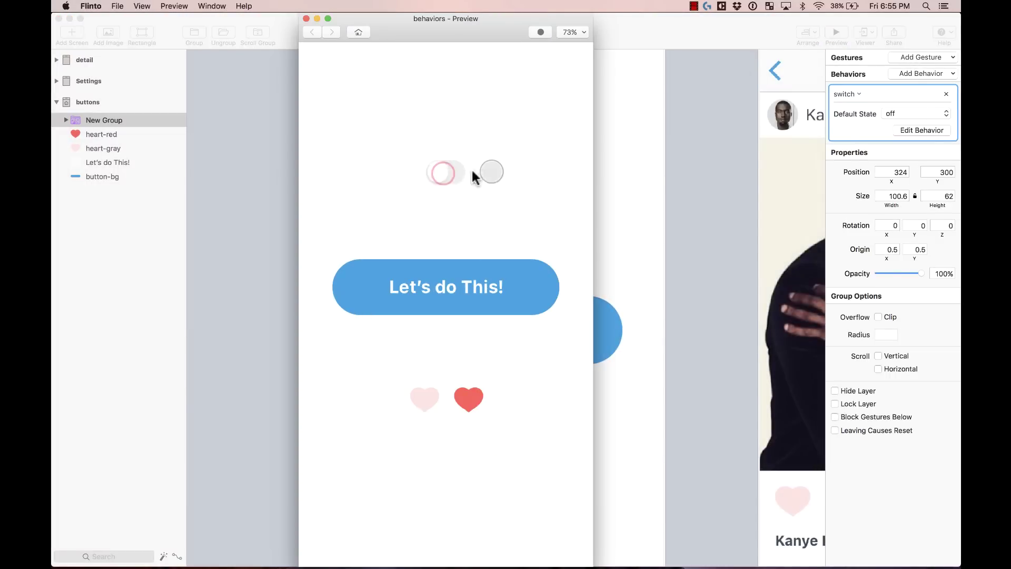
{"action": "left_click", "coordinate": [306, 19]}
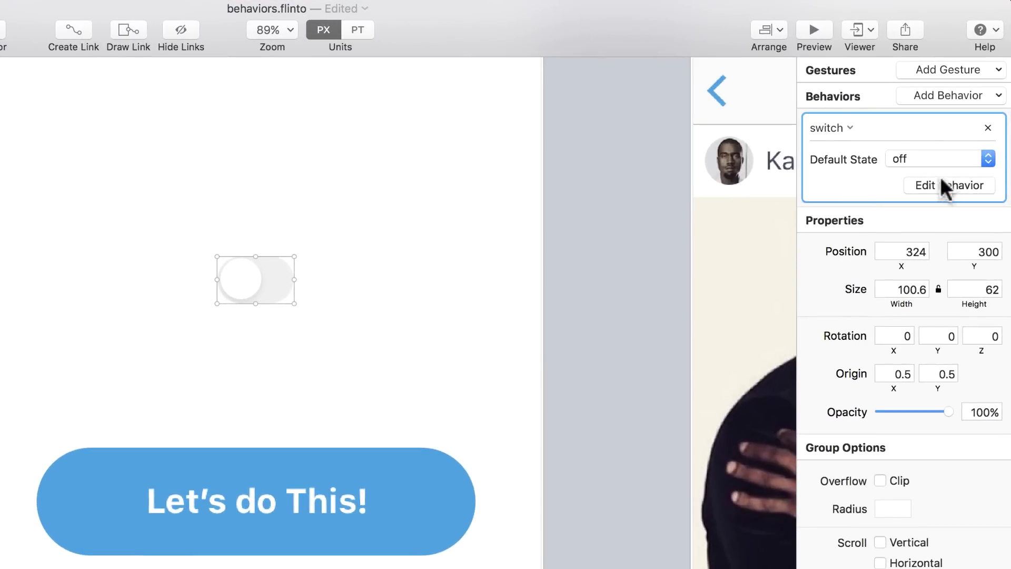
- Reopen the switch behavior for editing and give the off state's switch background a Tap gesture targeting the on state
{"action": "left_click", "coordinate": [942, 184]}
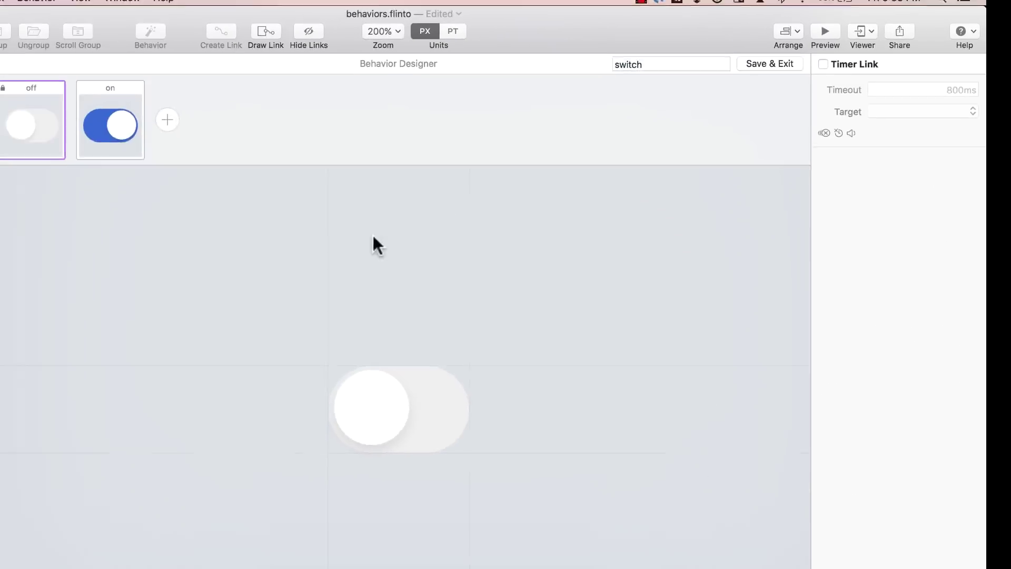
{"action": "left_click", "coordinate": [486, 357]}
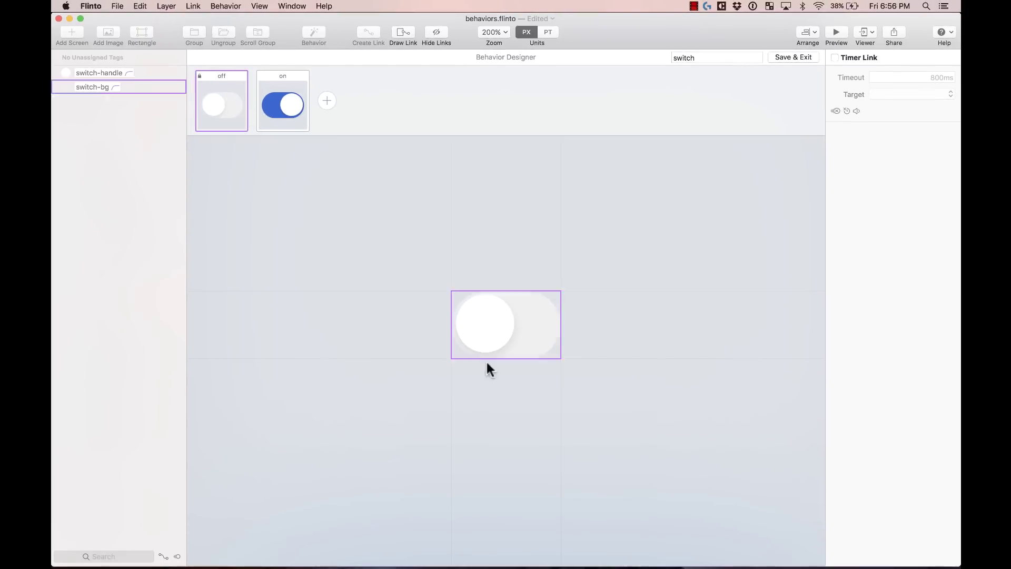
{"action": "left_click", "coordinate": [486, 321]}
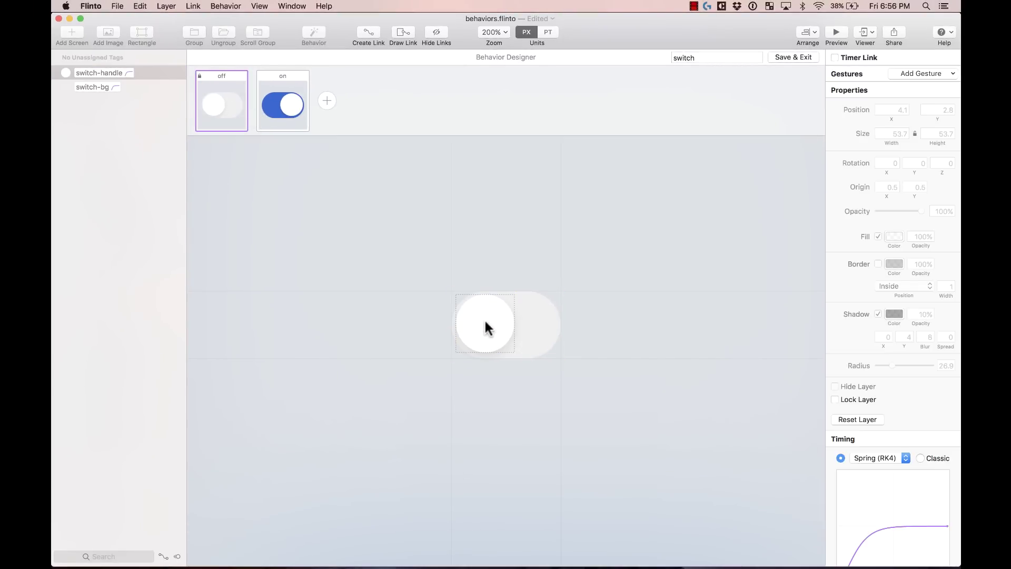
{"action": "left_click", "coordinate": [474, 252]}
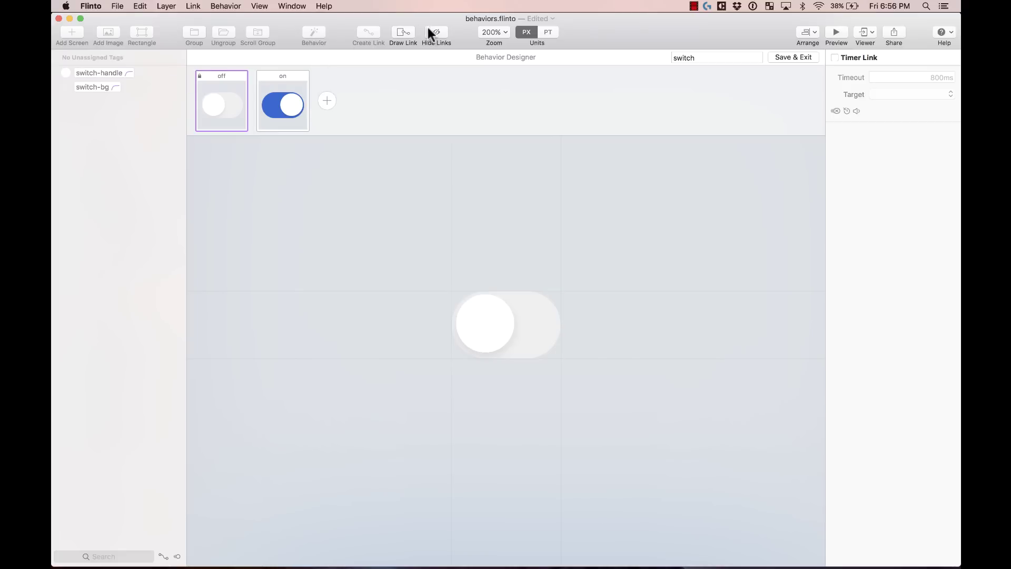
{"action": "left_click", "coordinate": [550, 319]}
{"action": "left_click", "coordinate": [921, 73]}
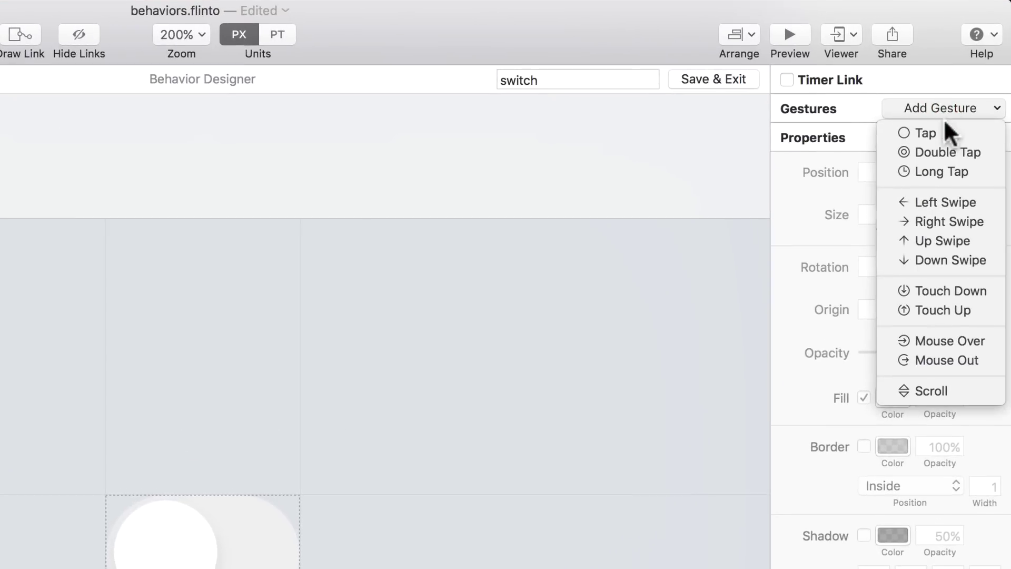
{"action": "left_click", "coordinate": [942, 135]}
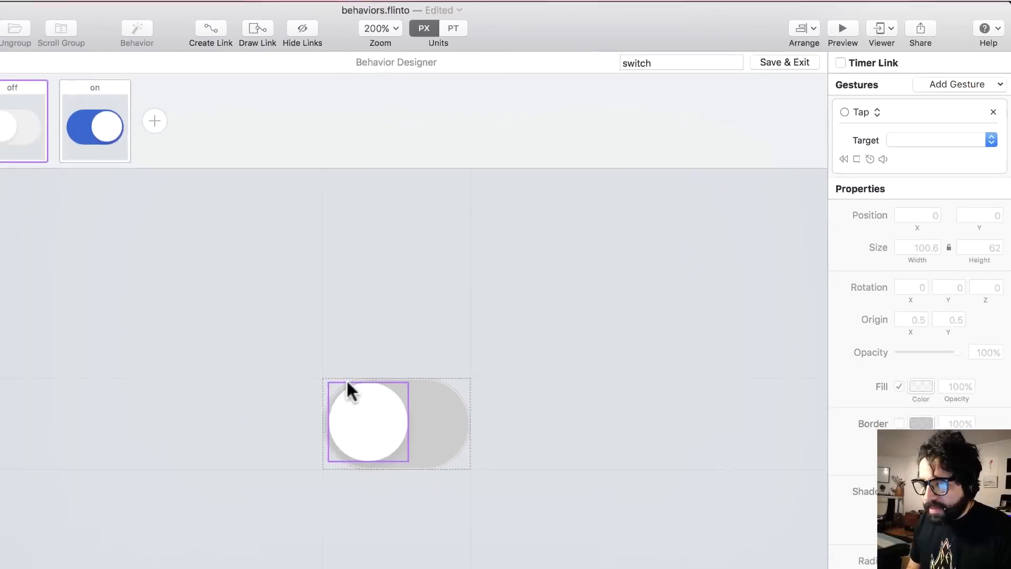
{"action": "left_click", "coordinate": [930, 124]}
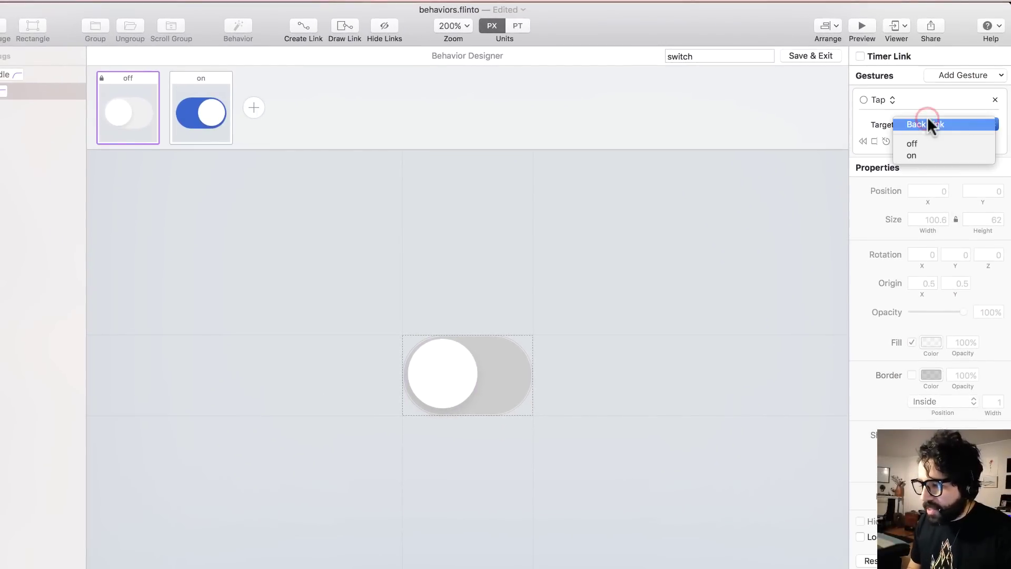
{"action": "left_click", "coordinate": [926, 153]}
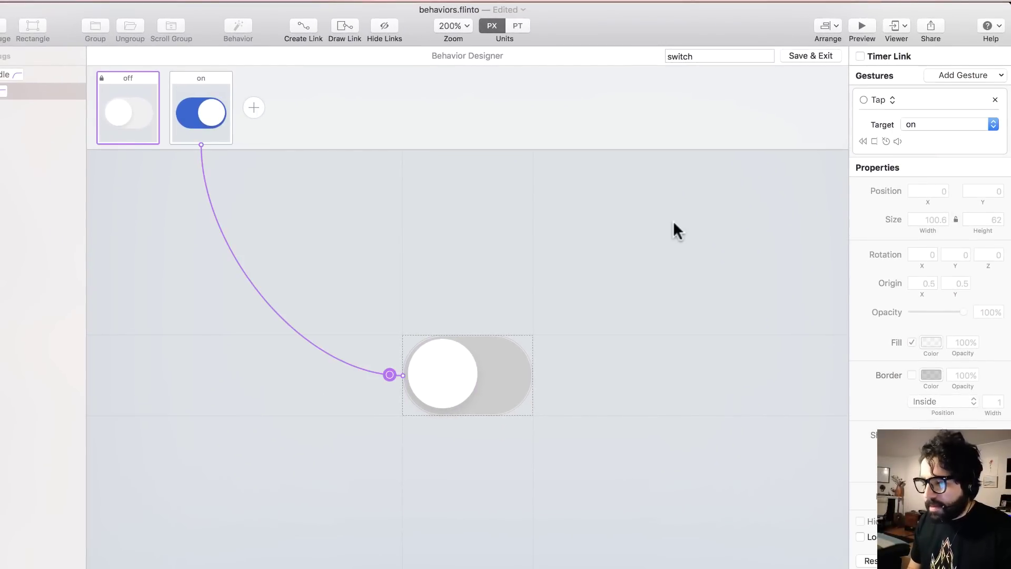
- Preview the prototype at a larger scale, test tapping the switch, and close the preview
{"action": "left_click", "coordinate": [860, 16]}
{"action": "left_click", "coordinate": [396, 274]}
{"action": "left_click", "coordinate": [462, 181]}
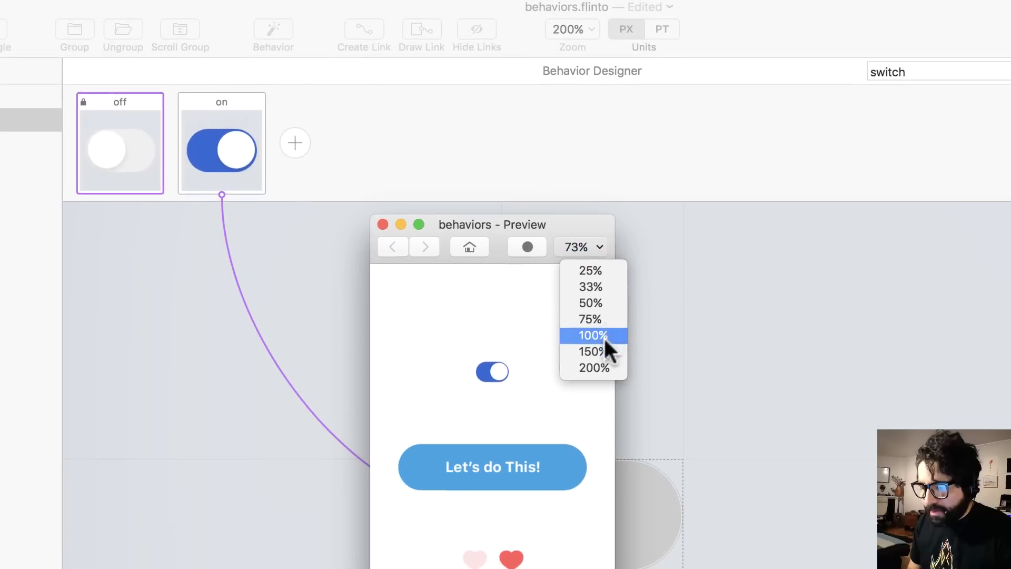
{"action": "left_click", "coordinate": [482, 265]}
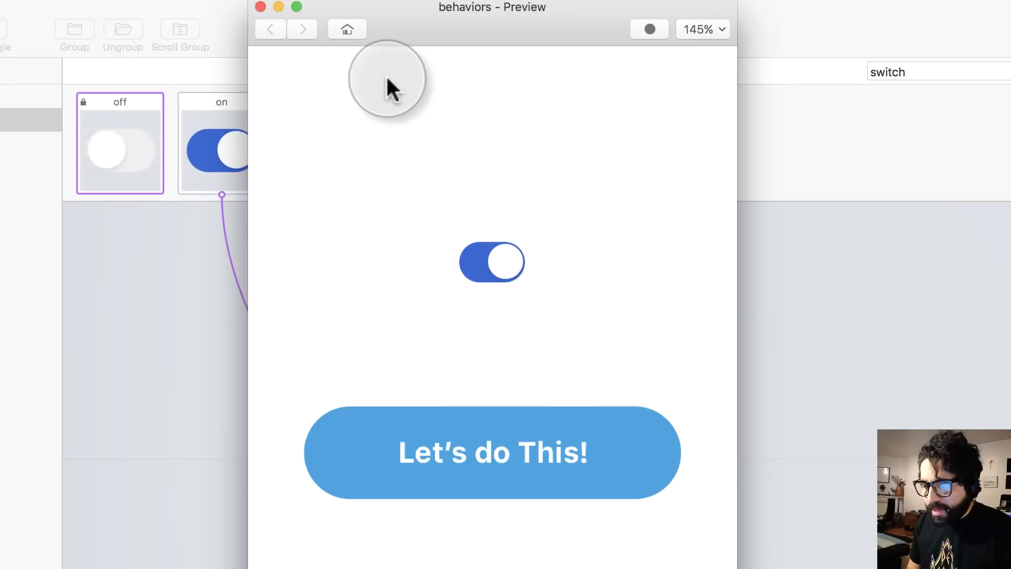
{"action": "left_click", "coordinate": [346, 29]}
{"action": "left_click", "coordinate": [483, 262]}
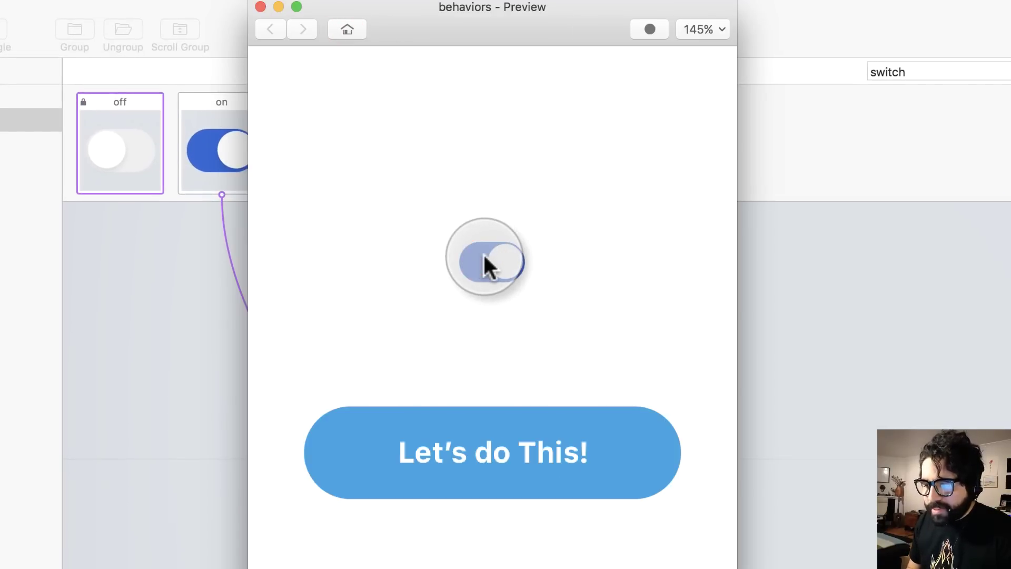
{"action": "left_click", "coordinate": [140, 319]}
- Open the switch's on state, test tapping the switch again in the prototype preview, and close the preview
{"action": "left_click", "coordinate": [232, 138]}
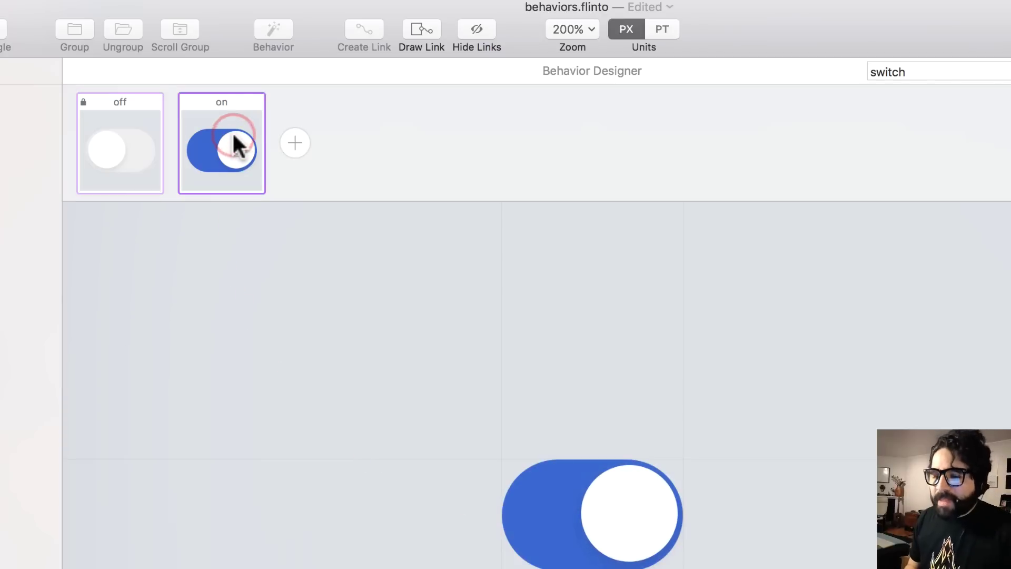
{"action": "key", "text": "super+p"}
{"action": "left_click", "coordinate": [500, 267]}
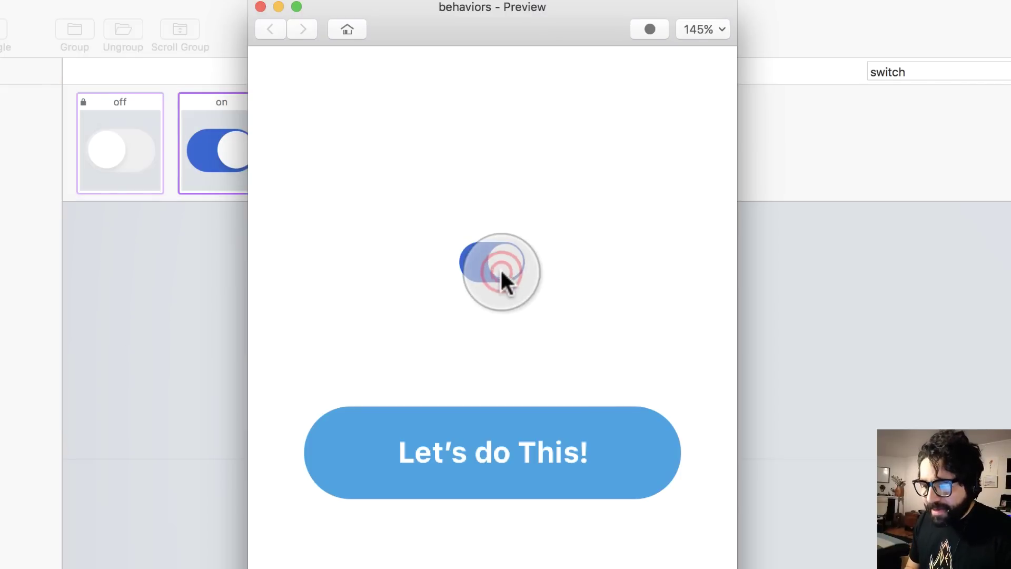
{"action": "left_click", "coordinate": [190, 337]}
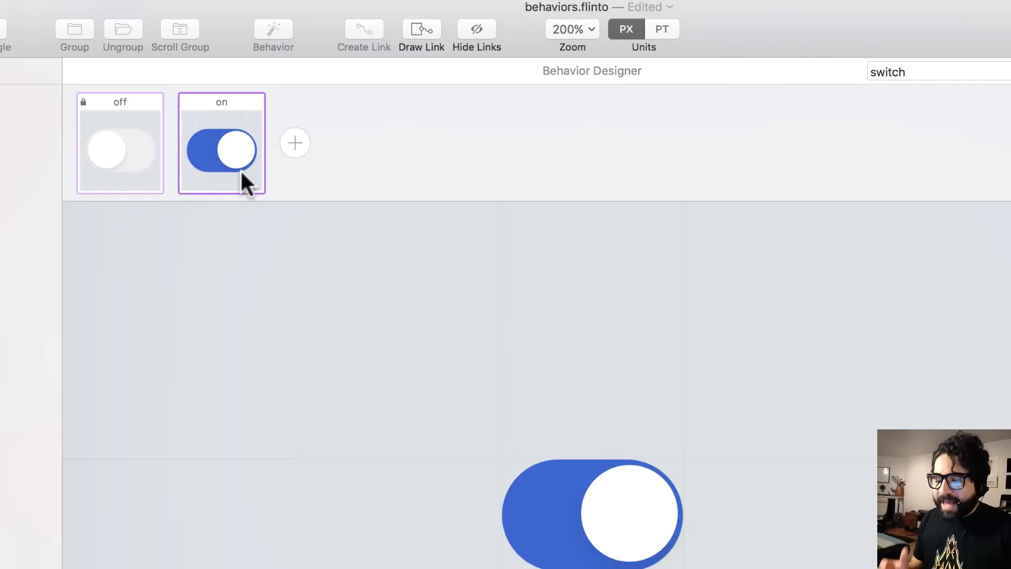
- Give the on state's switch background a Tap gesture targeting the off state
{"action": "left_click", "coordinate": [584, 550]}
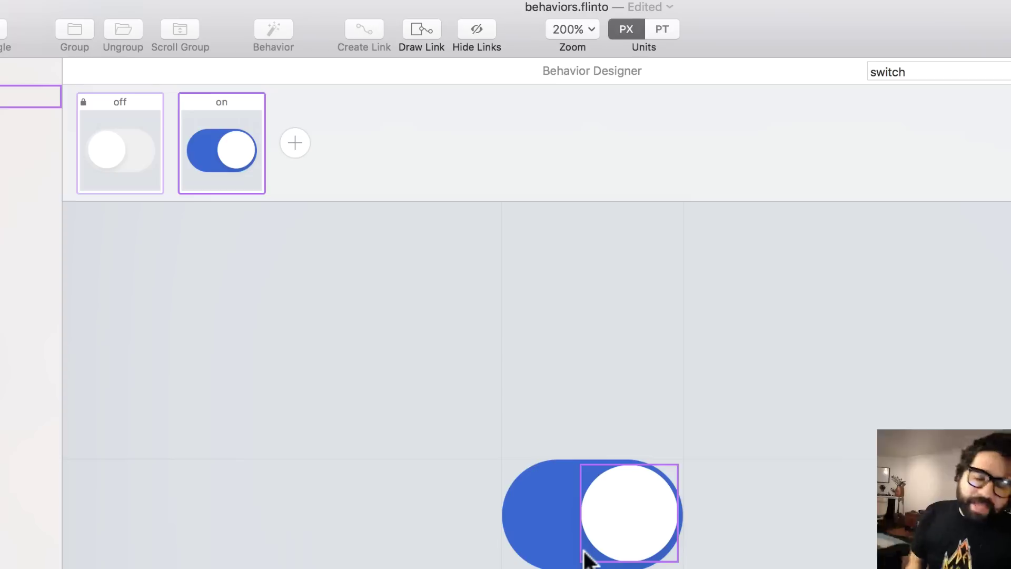
{"action": "left_click", "coordinate": [545, 508]}
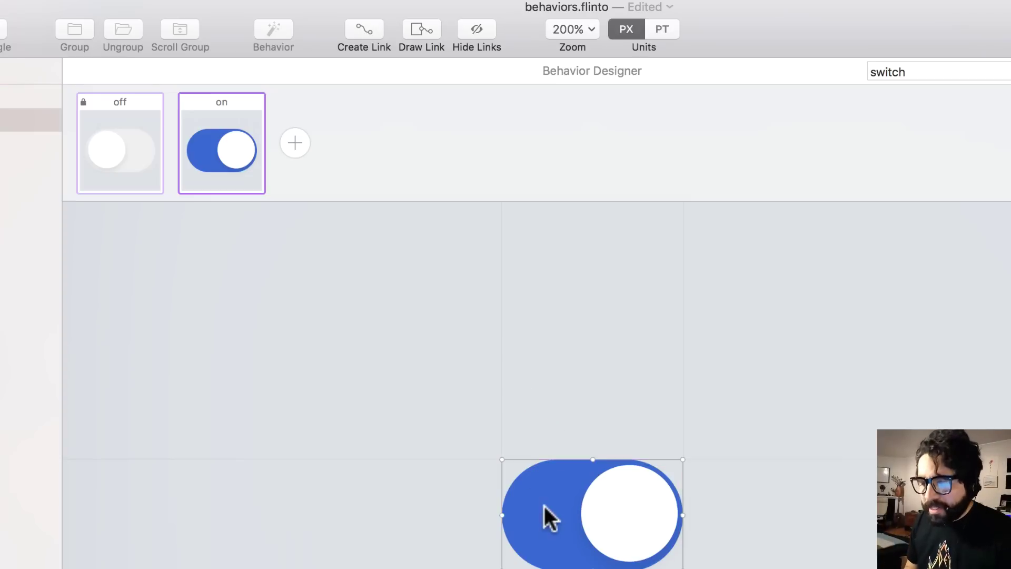
{"action": "left_click", "coordinate": [964, 109]}
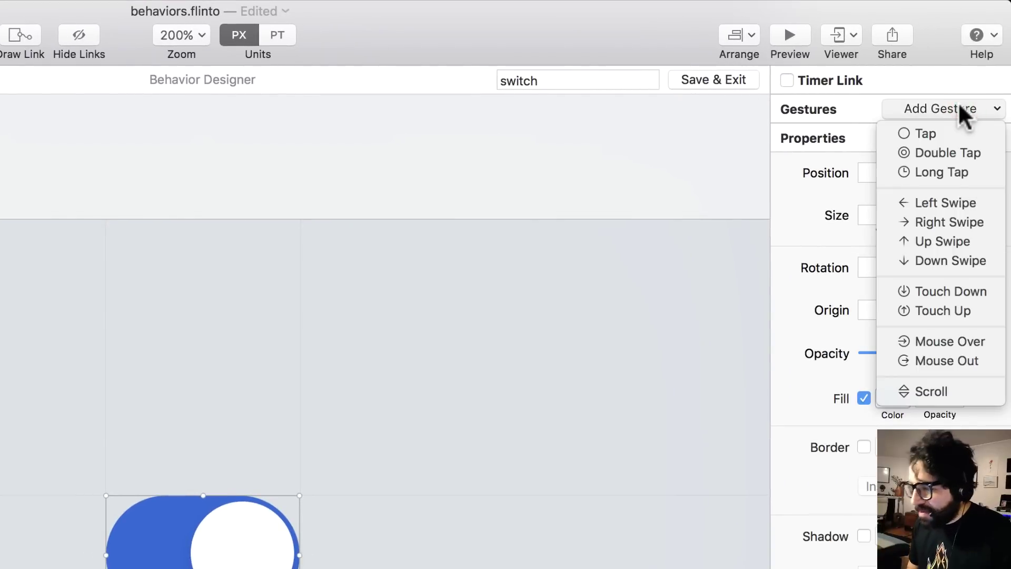
{"action": "left_click", "coordinate": [940, 138]}
{"action": "left_click", "coordinate": [906, 183]}
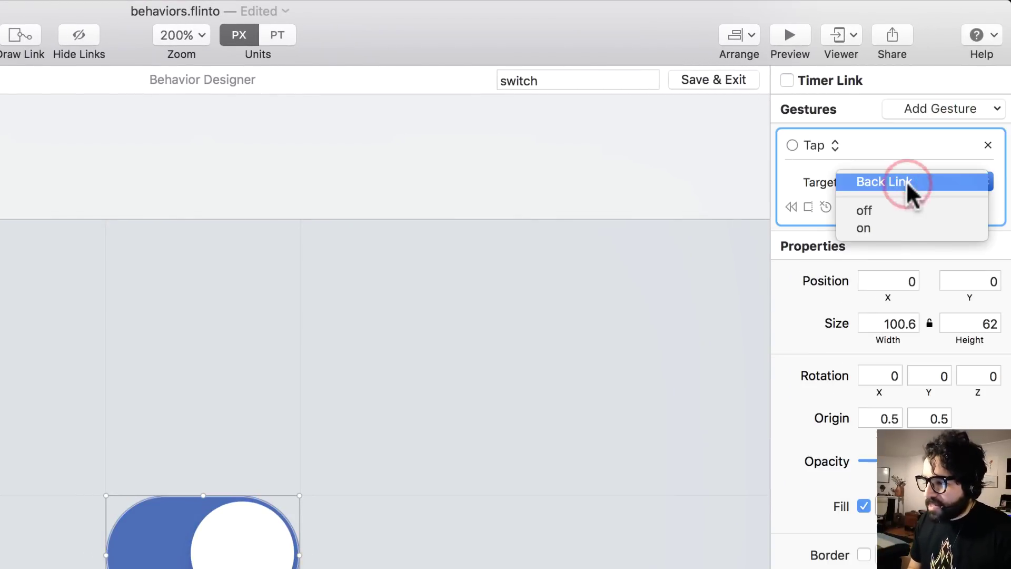
{"action": "left_click", "coordinate": [912, 225]}
{"action": "left_click", "coordinate": [899, 176]}
{"action": "left_click", "coordinate": [897, 161]}
- Test toggling the switch on and off with repeated taps in the preview and close it
{"action": "left_click", "coordinate": [789, 37]}
{"action": "left_click", "coordinate": [84, 292]}
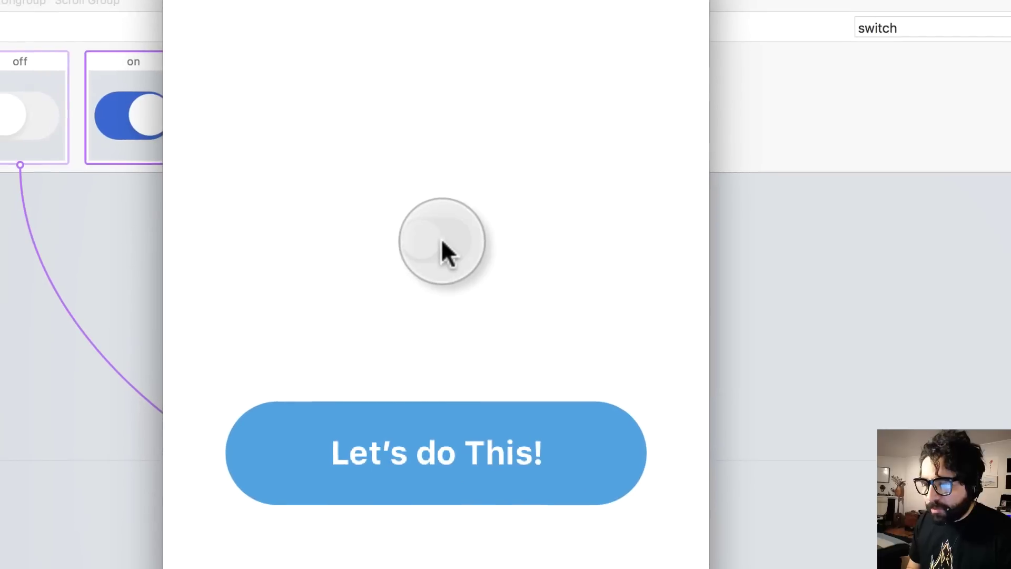
{"action": "left_click", "coordinate": [463, 236]}
{"action": "left_click", "coordinate": [442, 229]}
{"action": "left_click", "coordinate": [445, 229]}
{"action": "left_click", "coordinate": [444, 229]}
{"action": "left_click", "coordinate": [437, 237]}
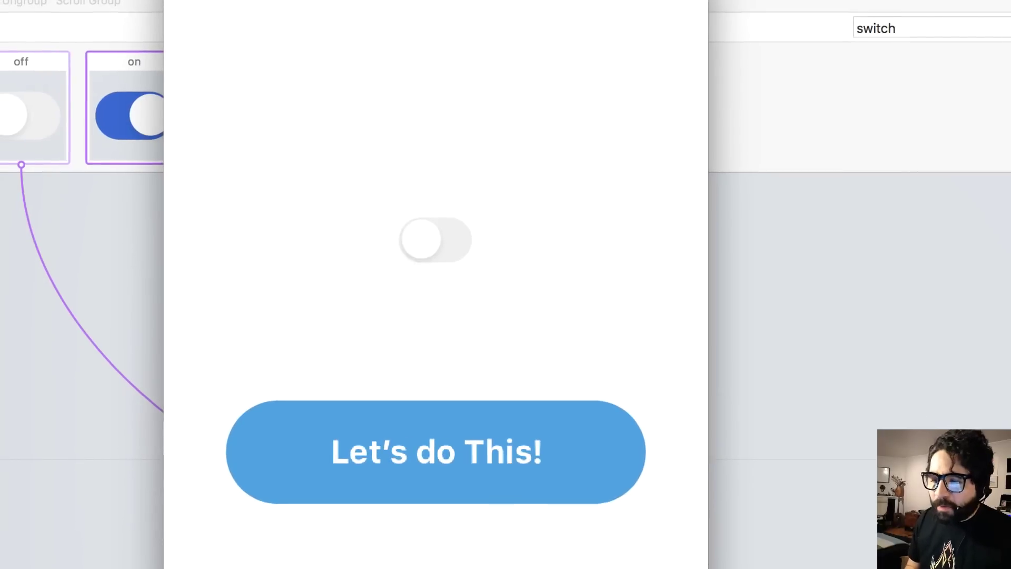
{"action": "left_click", "coordinate": [175, 1]}
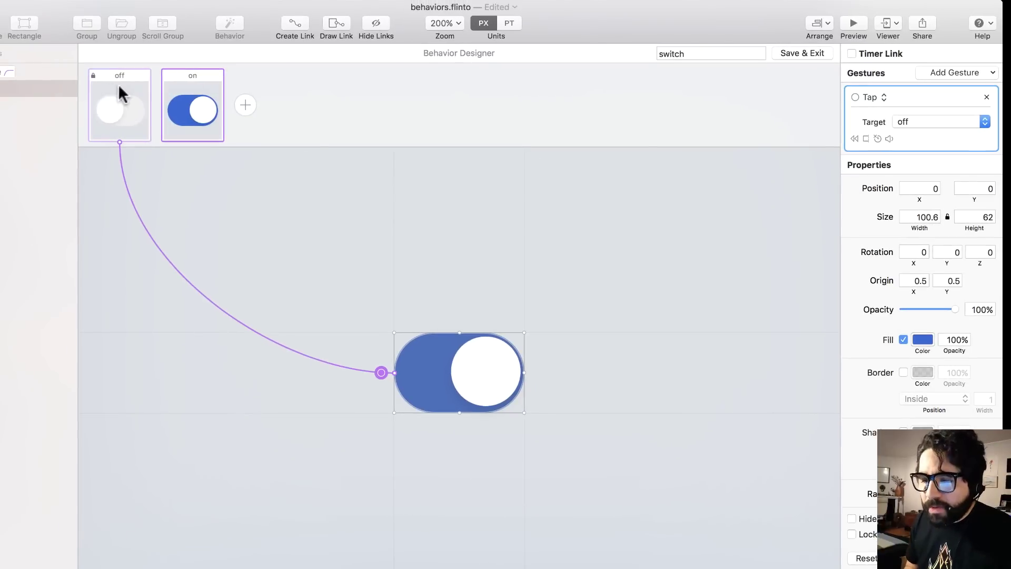
- Give the off state's switch handle a Right Swipe gesture targeting the on state
{"action": "left_click", "coordinate": [118, 83]}
{"action": "left_click", "coordinate": [432, 366]}
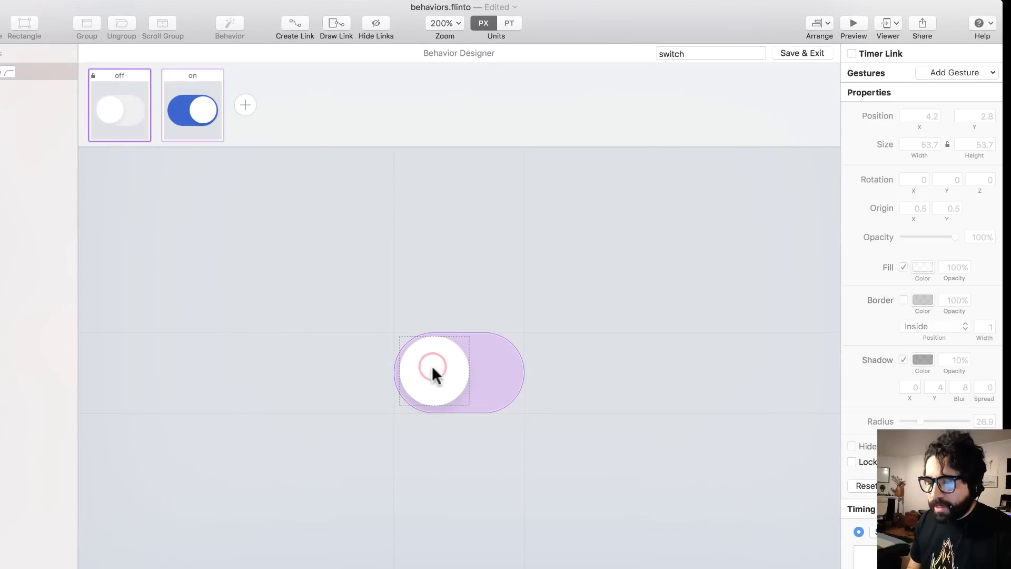
{"action": "left_click", "coordinate": [972, 70]}
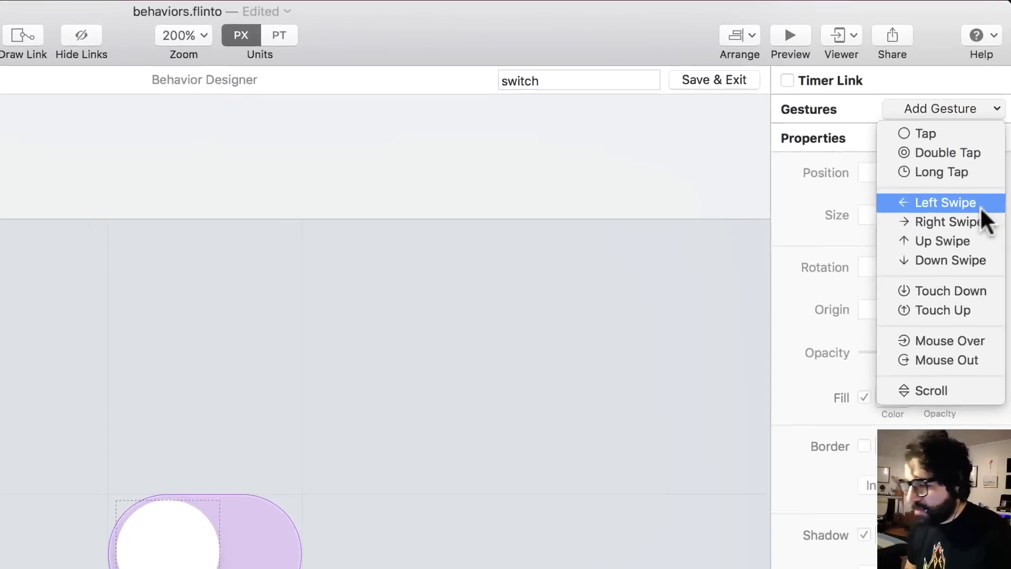
{"action": "left_click", "coordinate": [979, 206]}
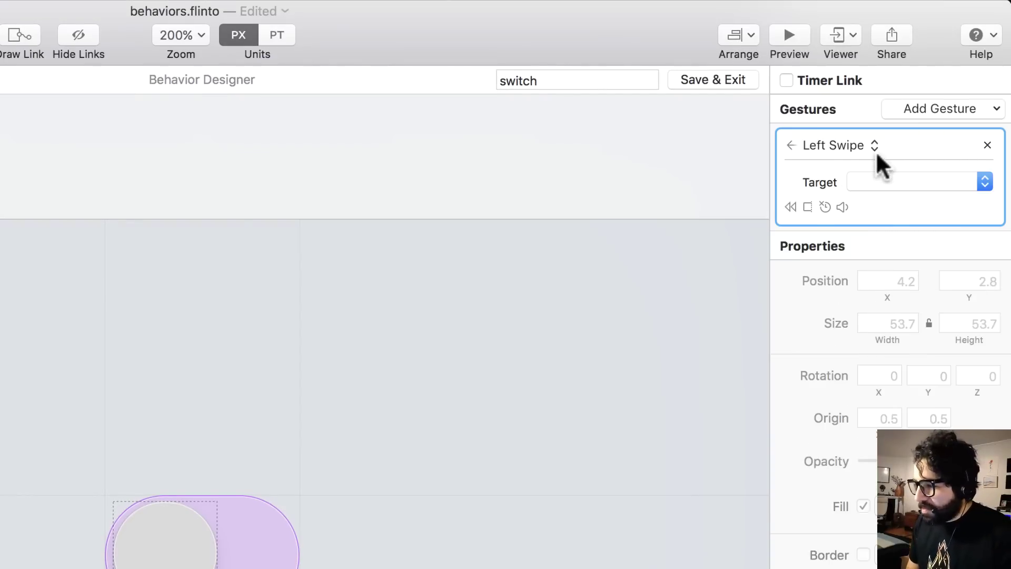
{"action": "left_click", "coordinate": [876, 151]}
{"action": "left_click", "coordinate": [865, 162]}
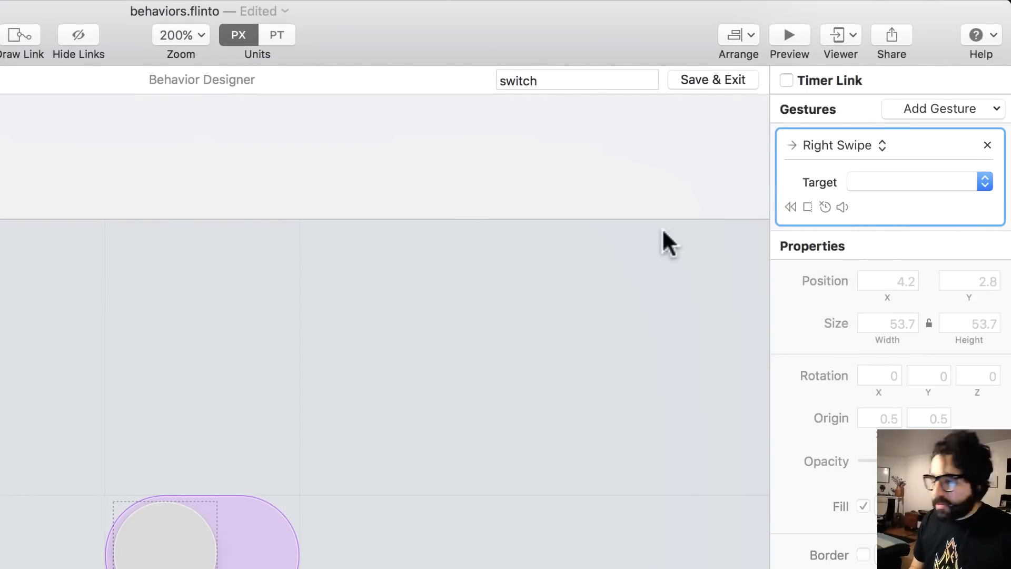
{"action": "left_click", "coordinate": [861, 144]}
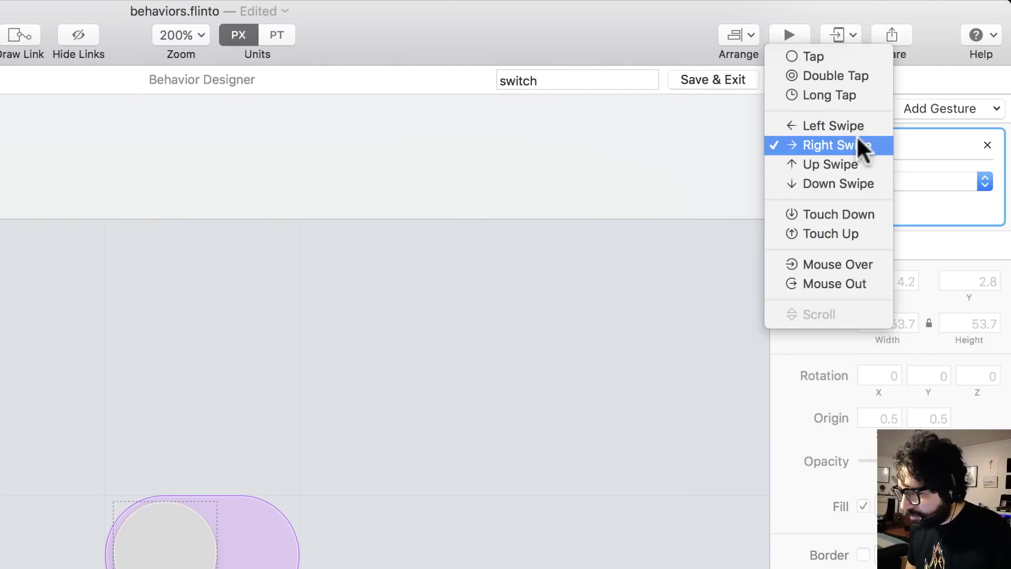
{"action": "left_click", "coordinate": [966, 153]}
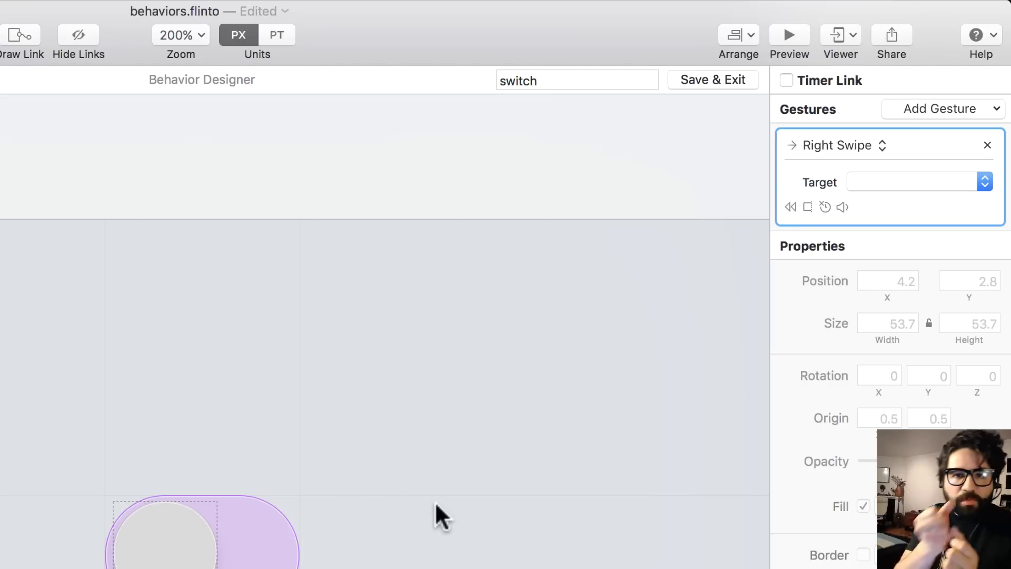
{"action": "left_click", "coordinate": [895, 181]}
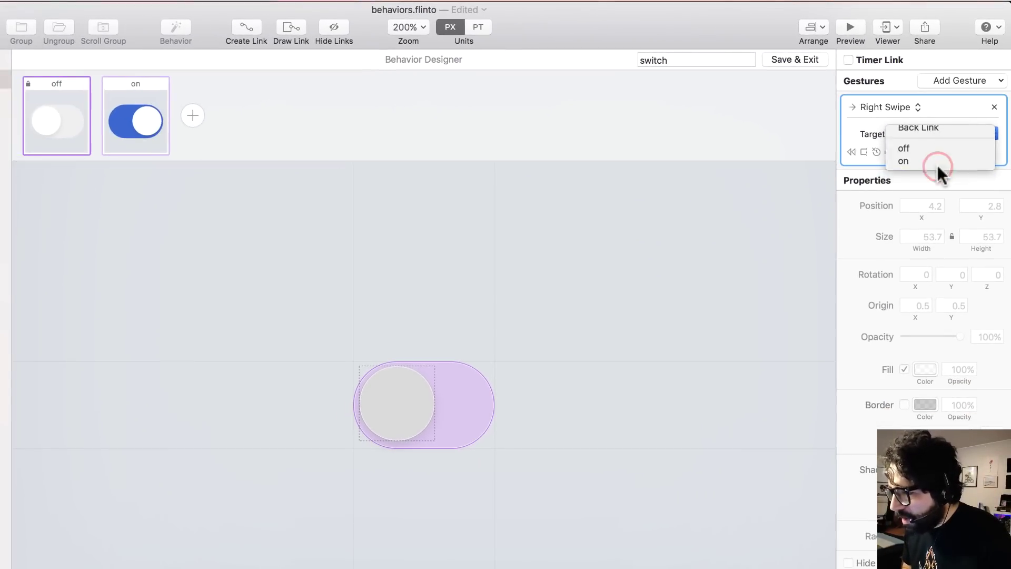
{"action": "left_click", "coordinate": [937, 167]}
- Test swiping the switch handle to the right in the preview and close it
{"action": "left_click", "coordinate": [852, 26]}
{"action": "left_click", "coordinate": [331, 213]}
{"action": "left_click_drag", "start_coordinate": [331, 216], "coordinate": [356, 217]}
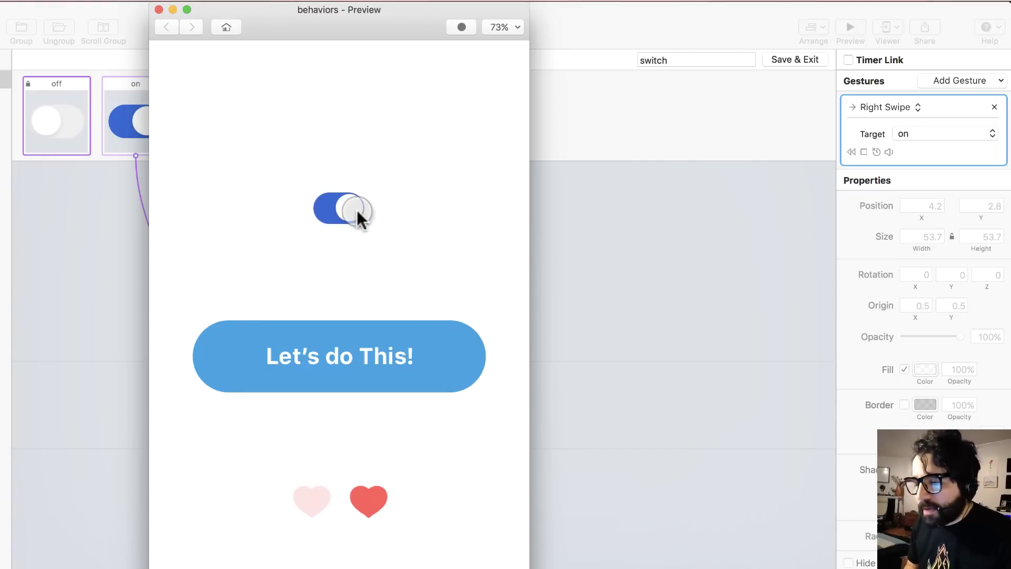
{"action": "left_click", "coordinate": [158, 9]}
- Give the on state's switch handle a Left Swipe gesture targeting the off state
{"action": "left_click", "coordinate": [136, 117]}
{"action": "left_click", "coordinate": [475, 400]}
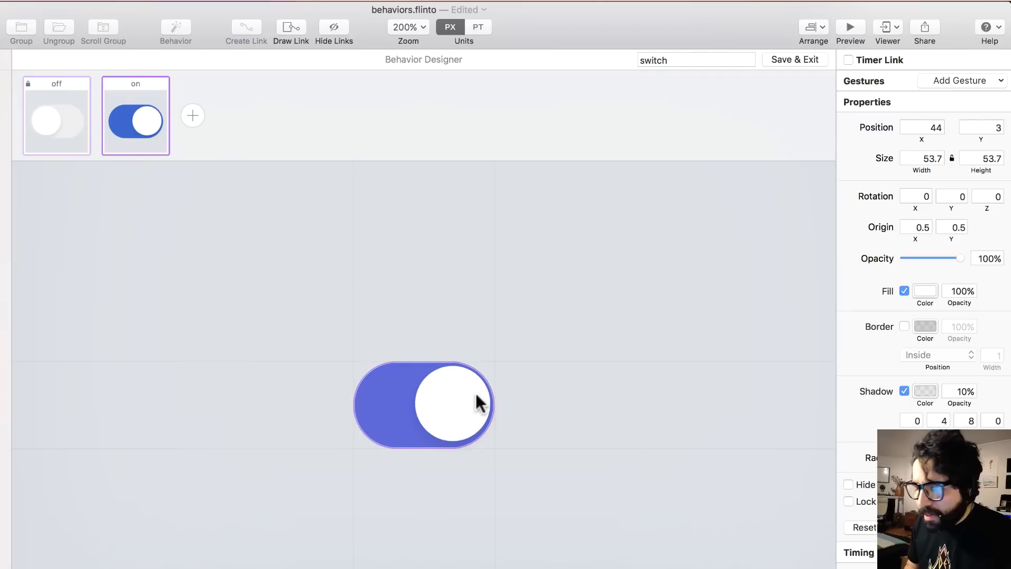
{"action": "left_click", "coordinate": [972, 83]}
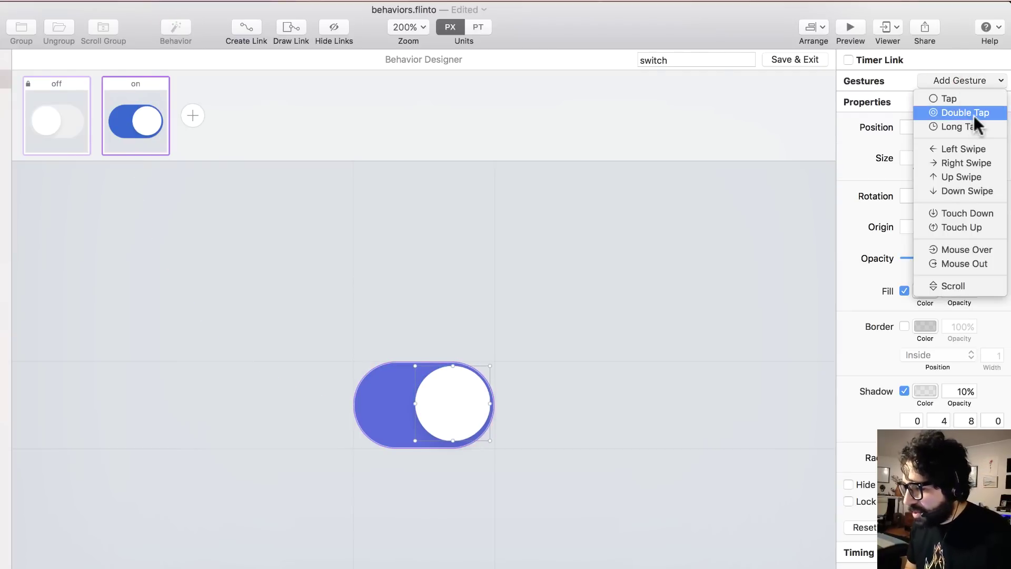
{"action": "left_click", "coordinate": [976, 145]}
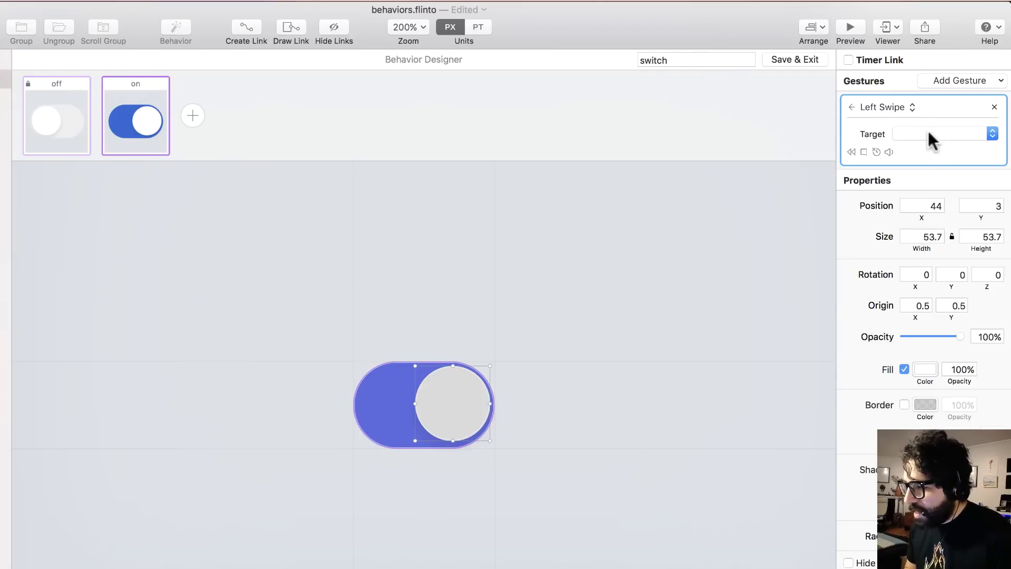
{"action": "left_click", "coordinate": [927, 131]}
{"action": "left_click", "coordinate": [930, 155]}
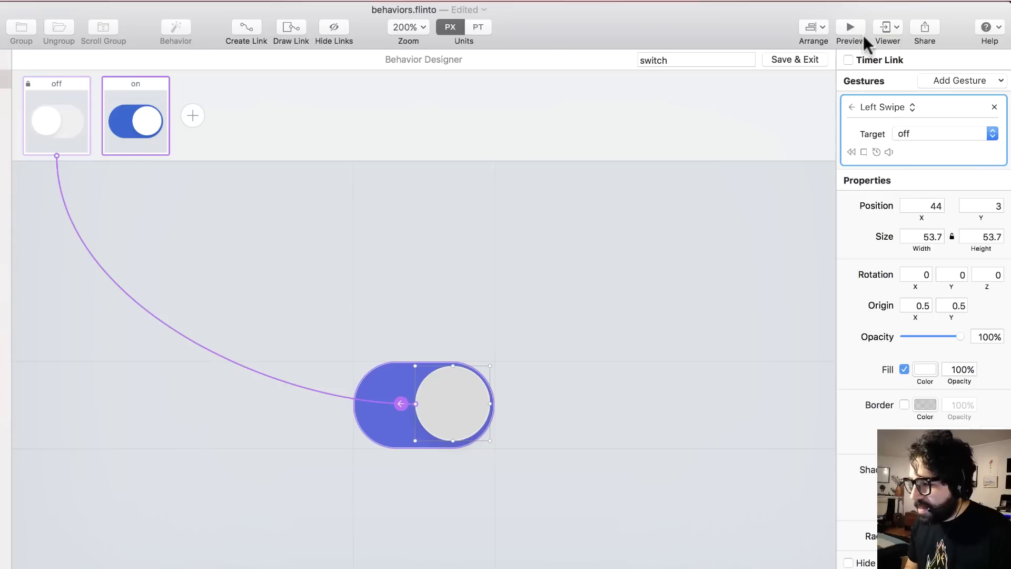
- Test swiping the switch handle in the preview with the scale set to 200%, and close the preview
{"action": "left_click", "coordinate": [850, 30]}
{"action": "left_click", "coordinate": [406, 196]}
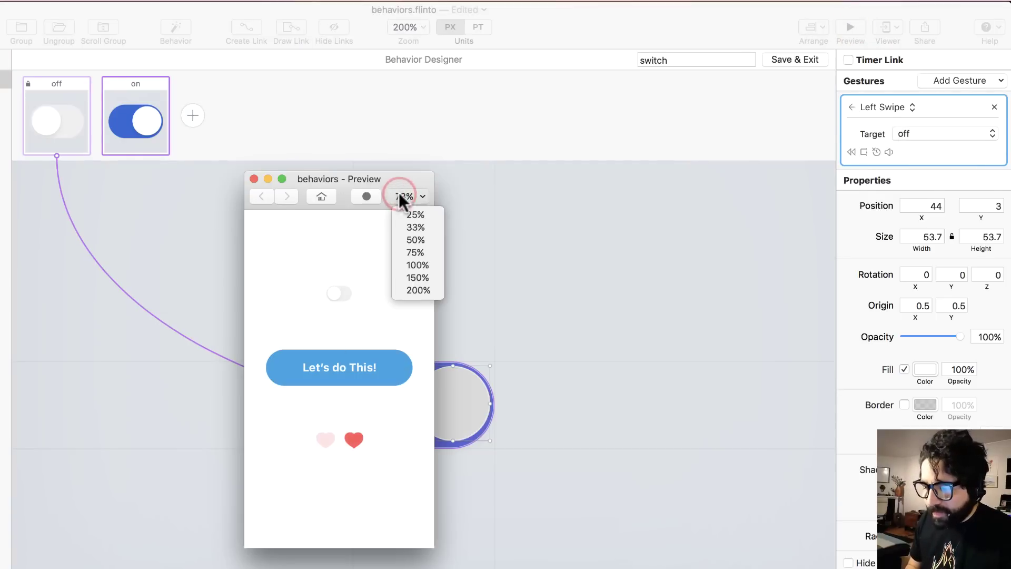
{"action": "left_click", "coordinate": [415, 289]}
{"action": "left_click", "coordinate": [332, 209]}
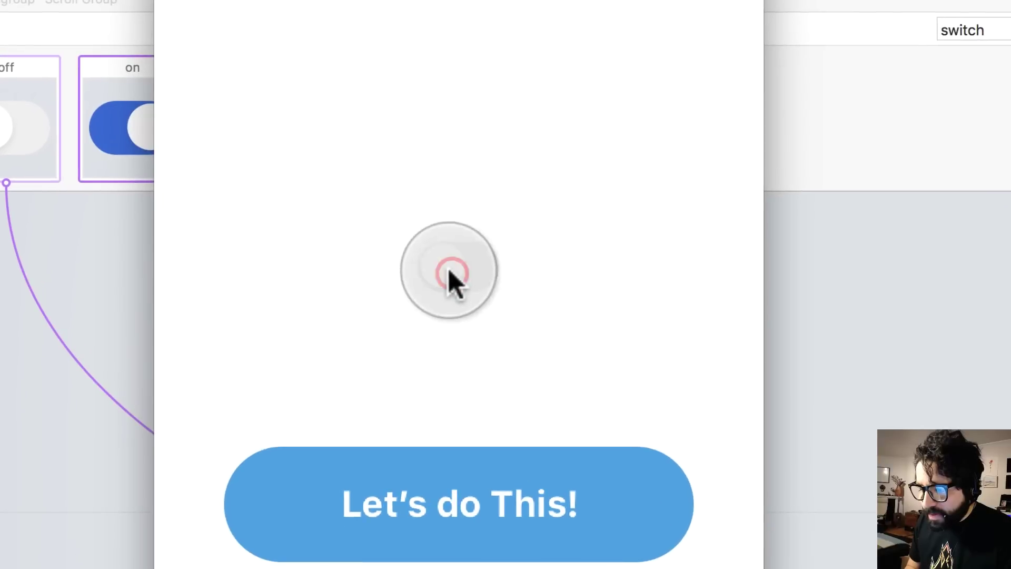
{"action": "left_click_drag", "start_coordinate": [448, 269], "coordinate": [712, 265]}
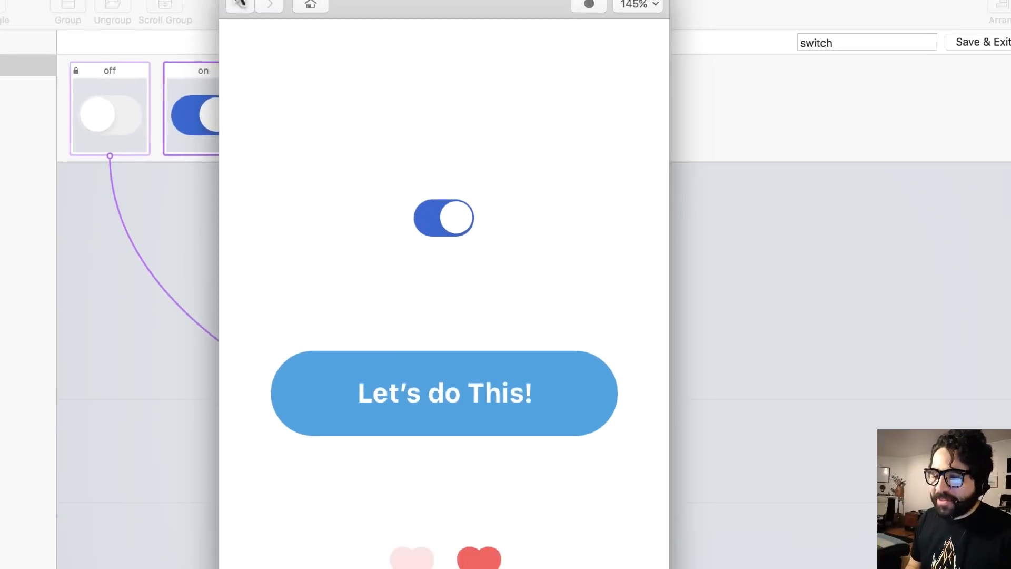
{"action": "left_click", "coordinate": [278, 9]}
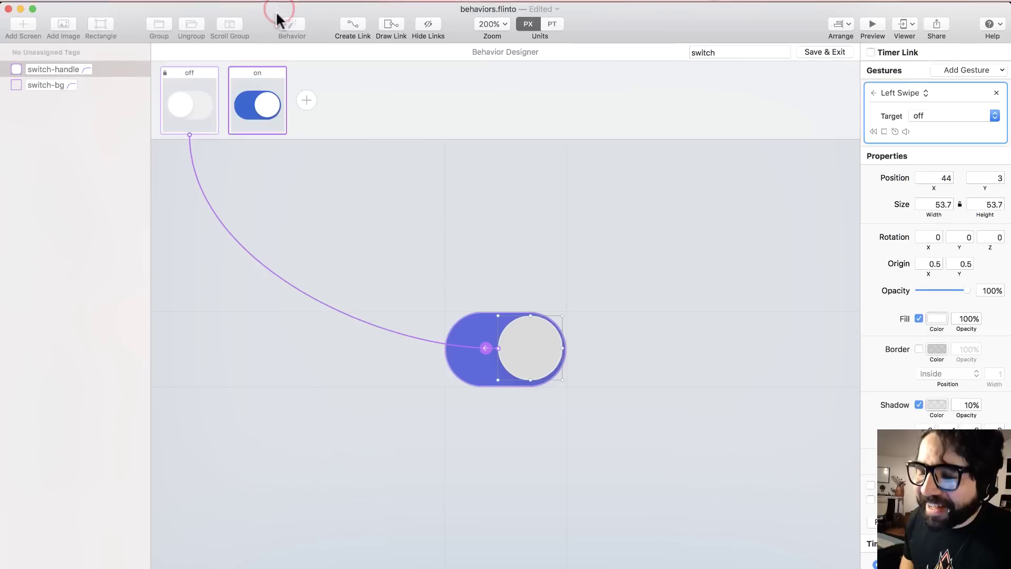
- Save and exit the Behavior Designer and copy the switch group from the buttons screen
{"action": "left_click", "coordinate": [402, 207]}
{"action": "left_click", "coordinate": [817, 52]}
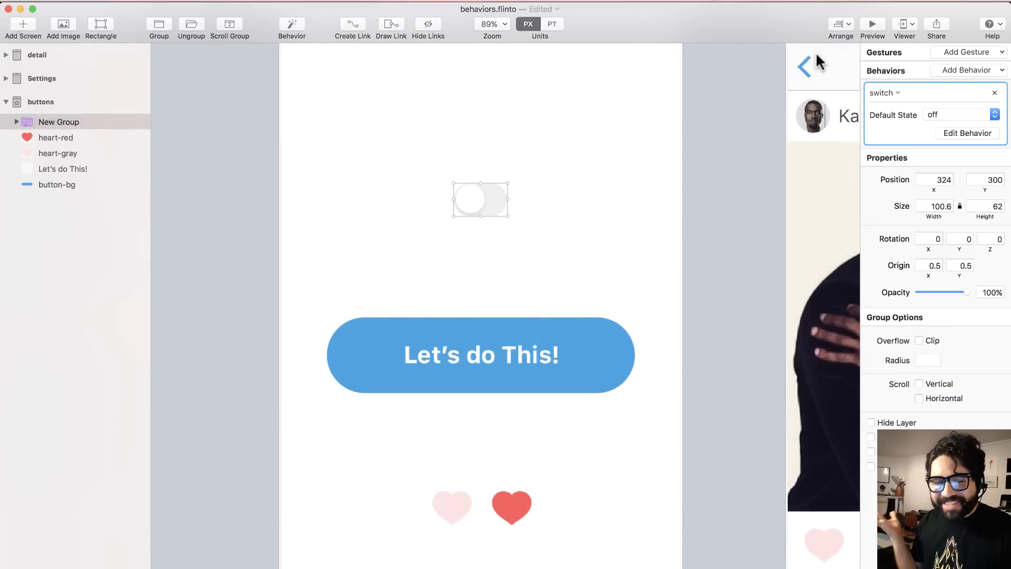
{"action": "key", "text": "super+minus"}
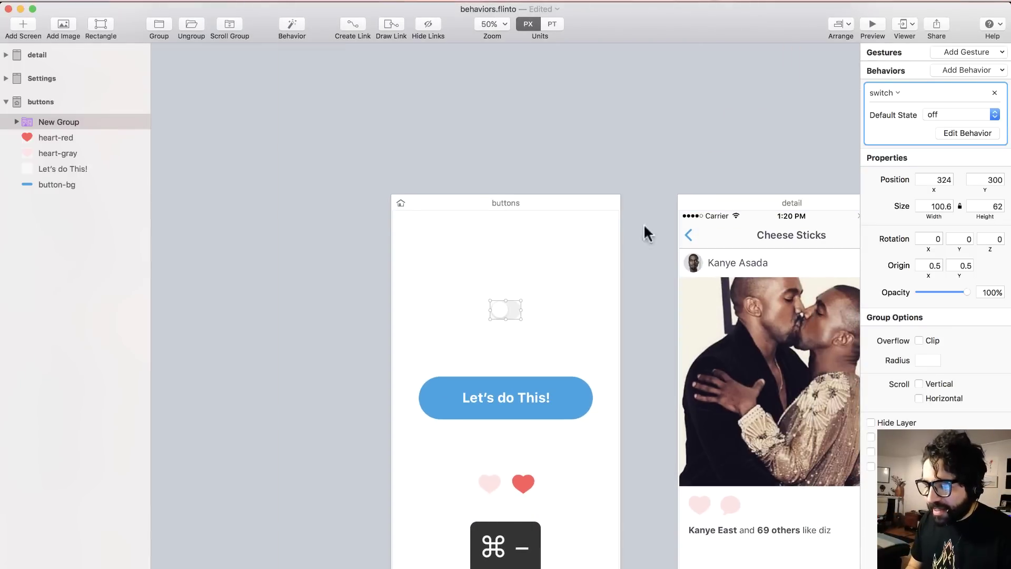
{"action": "scroll", "coordinate": [513, 305], "scroll_direction": "right", "scroll_amount": 3}
{"action": "left_click", "coordinate": [442, 211]}
{"action": "left_click", "coordinate": [396, 213]}
{"action": "key", "text": "super+c"}
- Paste the switch into the Settings screen and place it on the Airplane Mode row at X 632, Y 213
{"action": "scroll", "coordinate": [516, 286], "scroll_direction": "right", "scroll_amount": 5}
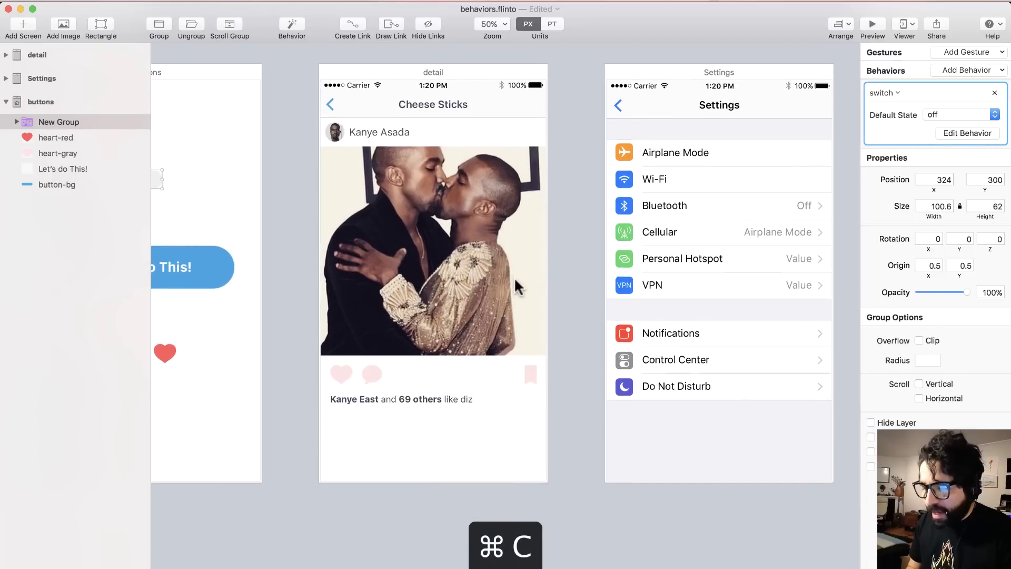
{"action": "left_click", "coordinate": [801, 158]}
{"action": "key", "text": "super+v"}
{"action": "left_click_drag", "start_coordinate": [725, 181], "coordinate": [813, 150]}
{"action": "key", "text": "super+plus"}
{"action": "key", "text": "super+plus"}
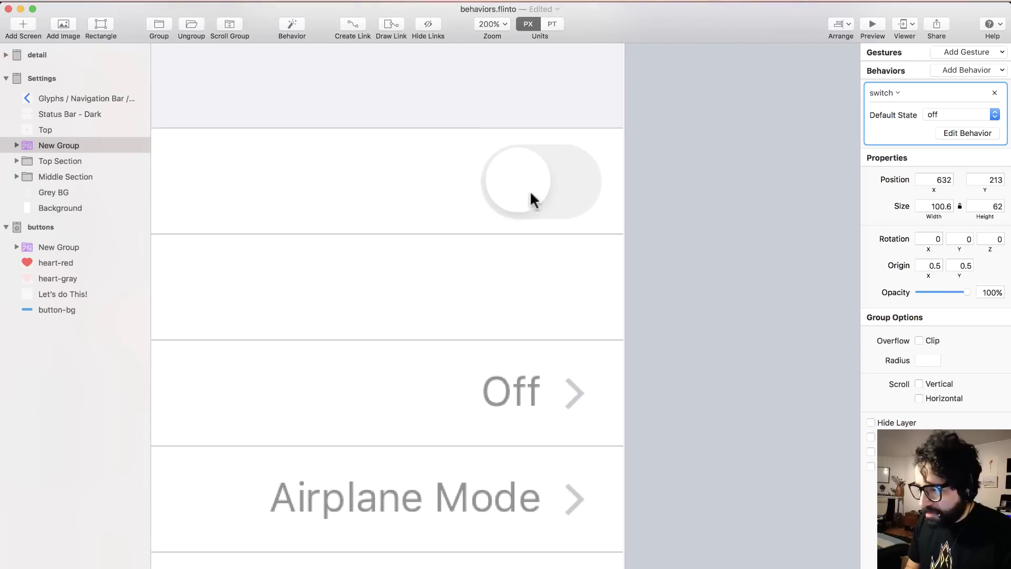
- Duplicate the Airplane Mode switch onto the Wi-Fi row at X 632, Y 298
{"action": "left_click_drag", "start_coordinate": [524, 192], "coordinate": [535, 281]}
{"action": "key", "text": "super+minus"}
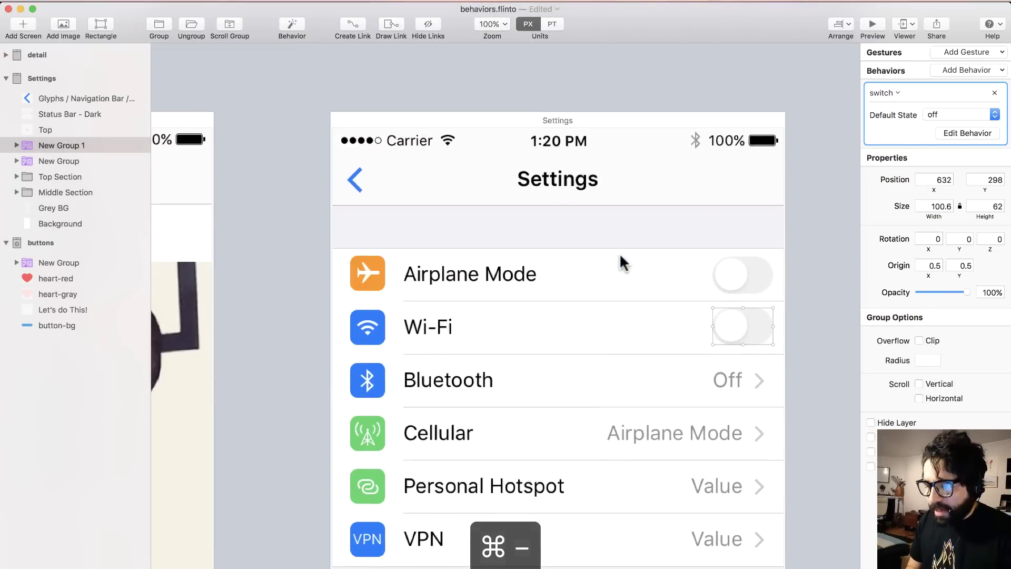
{"action": "key", "text": "super+minus"}
- Make Settings the home screen and test the Airplane Mode and Wi-Fi switches in the preview, closing it when done
{"action": "left_click", "coordinate": [554, 116]}
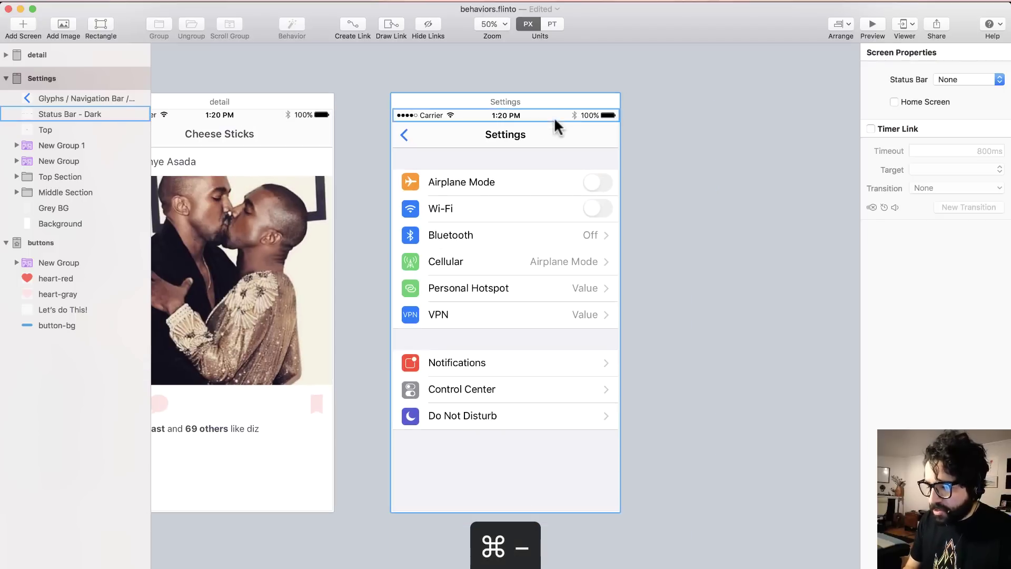
{"action": "left_click", "coordinate": [916, 102]}
{"action": "left_click", "coordinate": [873, 24]}
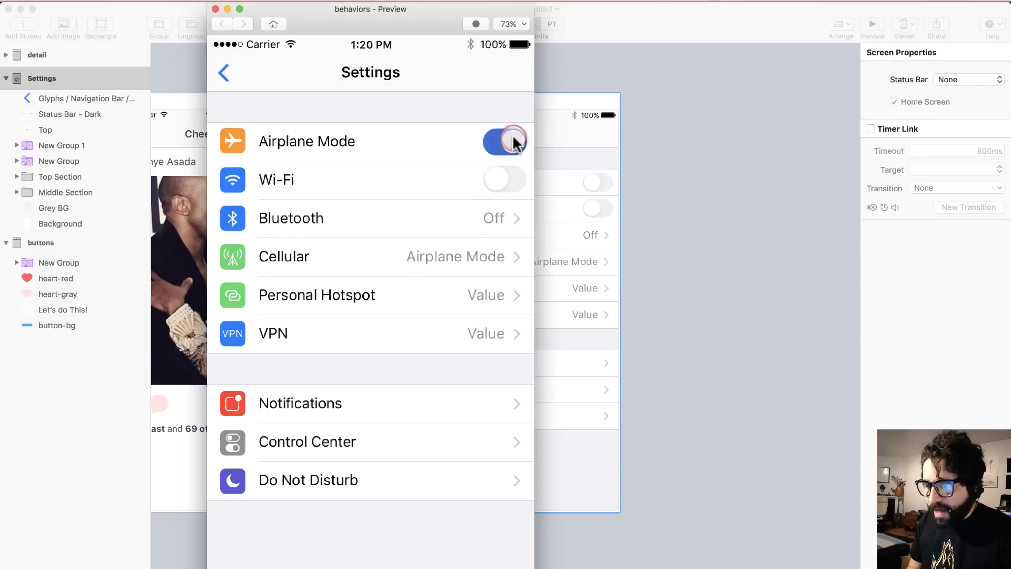
{"action": "left_click", "coordinate": [510, 161]}
{"action": "left_click", "coordinate": [508, 149]}
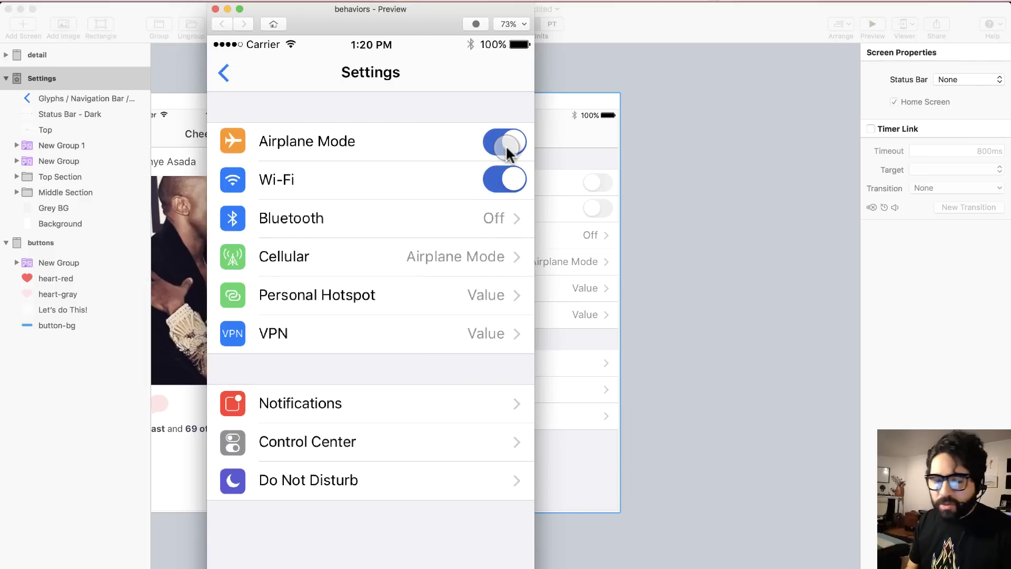
{"action": "left_click", "coordinate": [214, 9]}
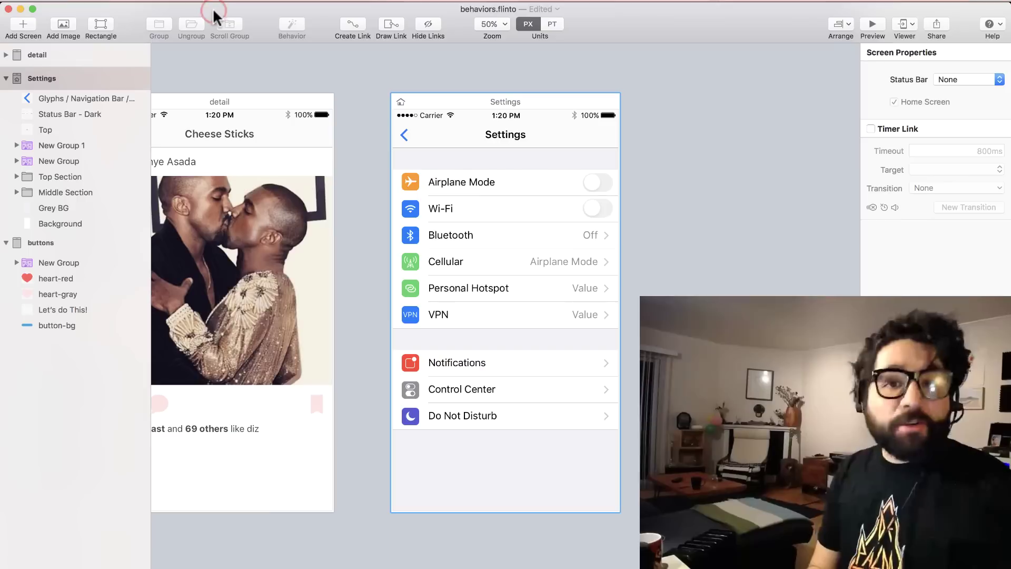
- Create a behavior from the "Let's do This!" text and button-bg layers on the buttons screen
{"action": "left_click", "coordinate": [375, 76]}
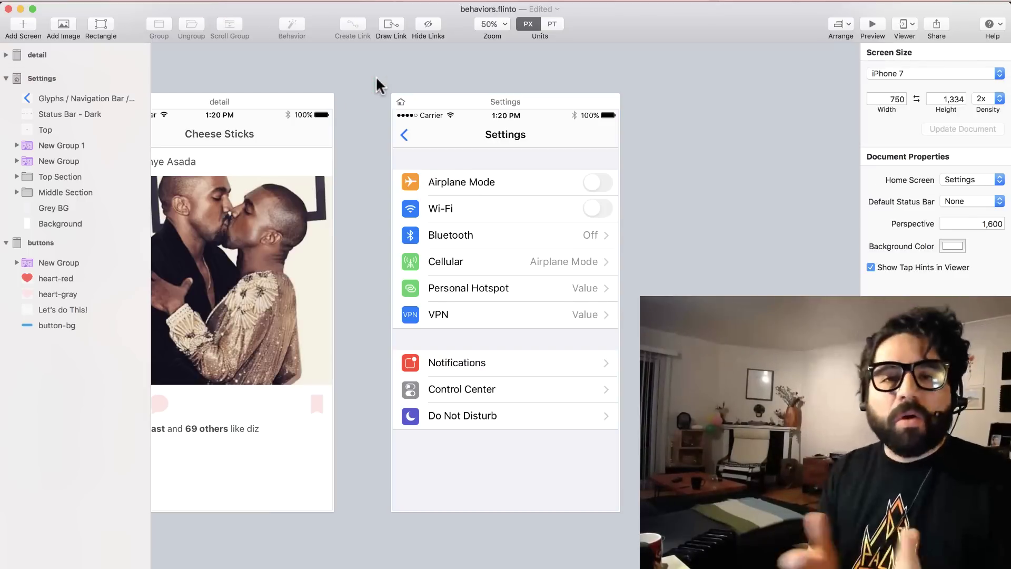
{"action": "scroll", "coordinate": [376, 78], "scroll_direction": "left", "scroll_amount": 10}
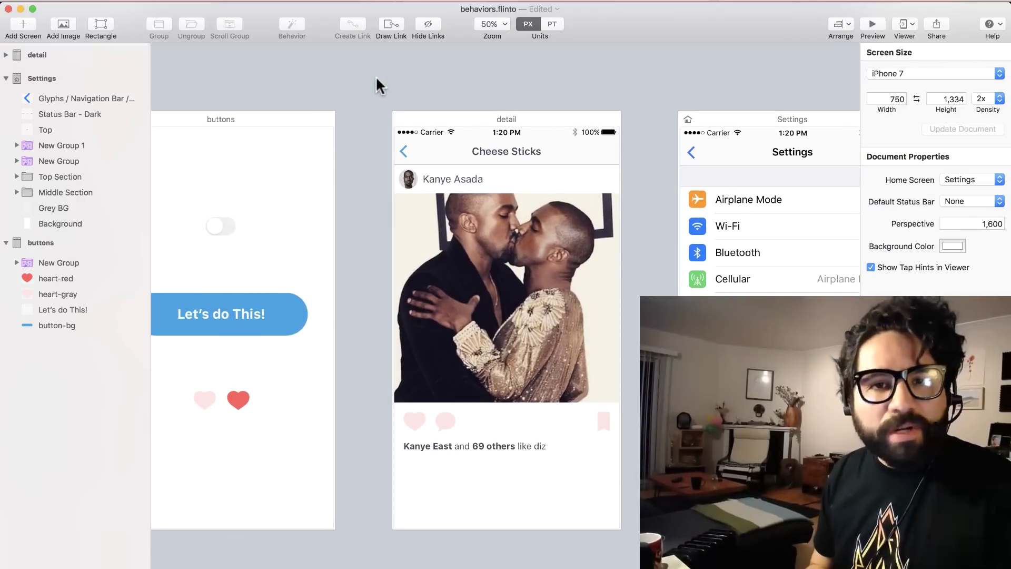
{"action": "scroll", "coordinate": [376, 80], "scroll_direction": "left", "scroll_amount": 7}
{"action": "scroll", "coordinate": [376, 80], "scroll_direction": "down", "scroll_amount": 2}
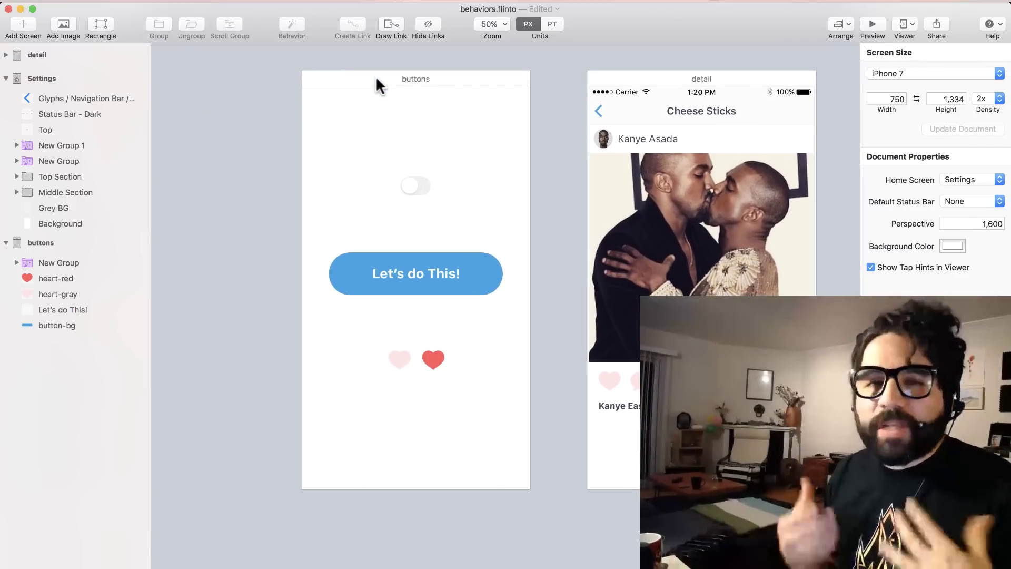
{"action": "left_click_drag", "start_coordinate": [285, 65], "coordinate": [691, 428]}
{"action": "scroll", "coordinate": [729, 213], "scroll_direction": "up", "scroll_amount": 3}
{"action": "left_click", "coordinate": [350, 316]}
{"action": "left_click", "coordinate": [424, 174]}
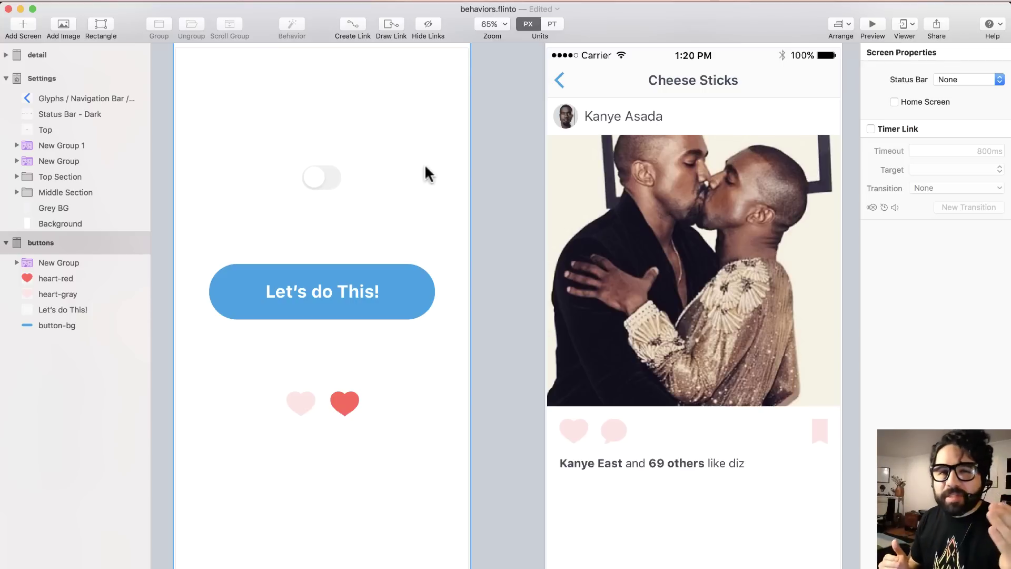
{"action": "scroll", "coordinate": [425, 163], "scroll_direction": "left", "scroll_amount": 5}
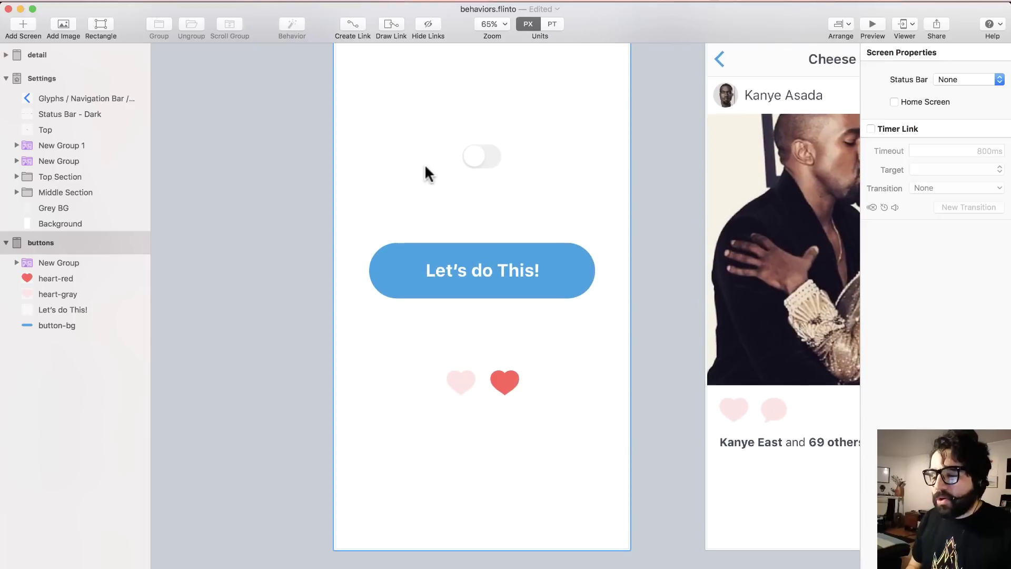
{"action": "left_click", "coordinate": [283, 210]}
{"action": "scroll", "coordinate": [283, 211], "scroll_direction": "right", "scroll_amount": 3}
{"action": "scroll", "coordinate": [295, 221], "scroll_direction": "left", "scroll_amount": 1}
{"action": "left_click_drag", "start_coordinate": [313, 235], "coordinate": [403, 334]}
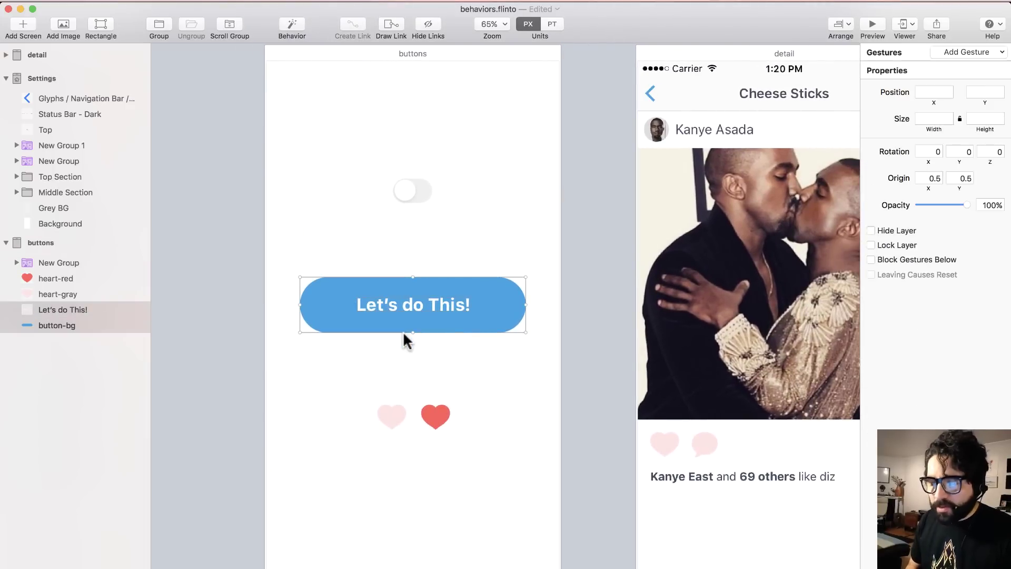
{"action": "left_click", "coordinate": [293, 23]}
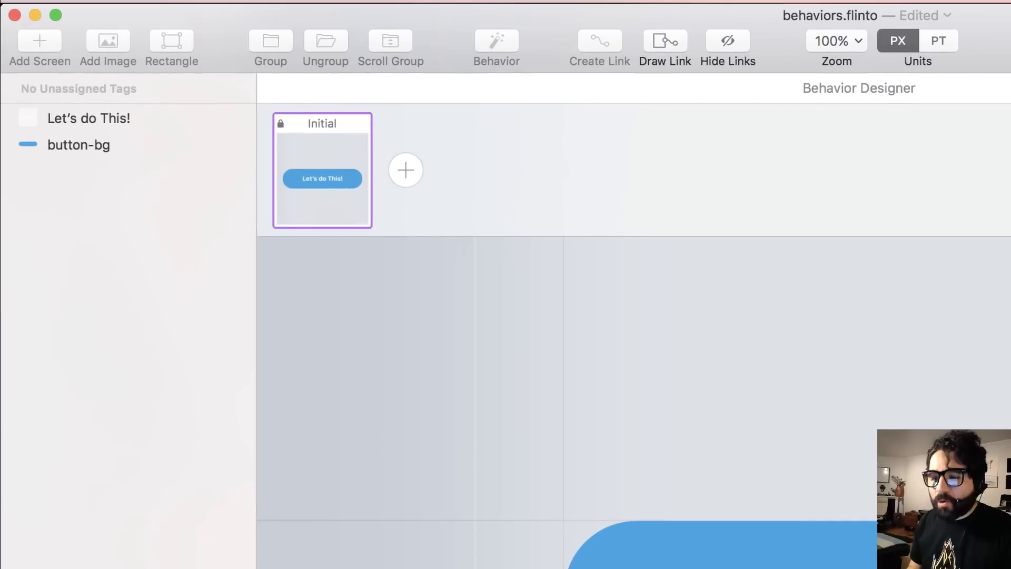
- Add a state to the button behavior and name it "hover"
{"action": "left_click", "coordinate": [405, 172]}
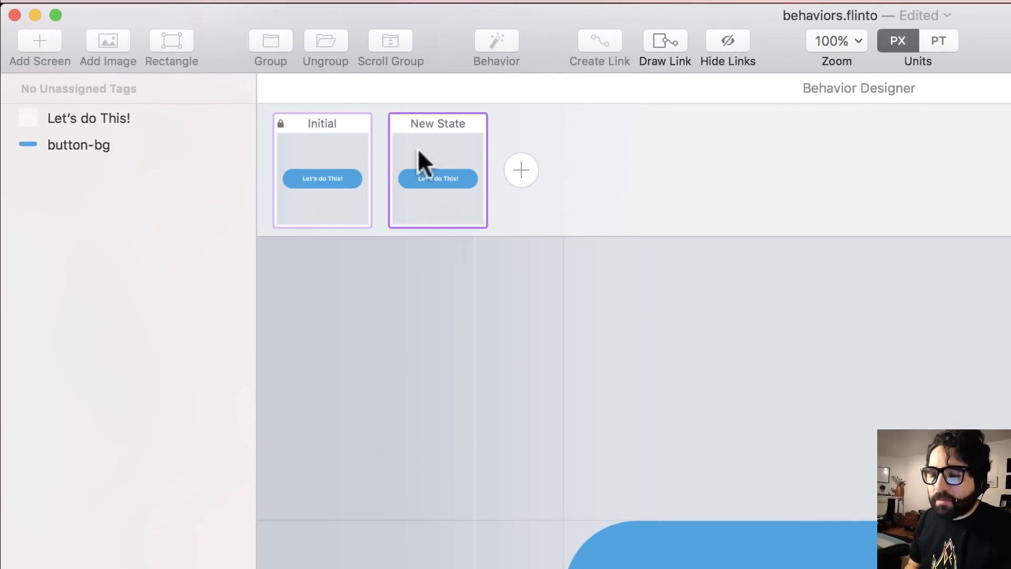
{"action": "double_click", "coordinate": [436, 121]}
{"action": "type", "text": "hover"}
{"action": "key", "text": "Return"}
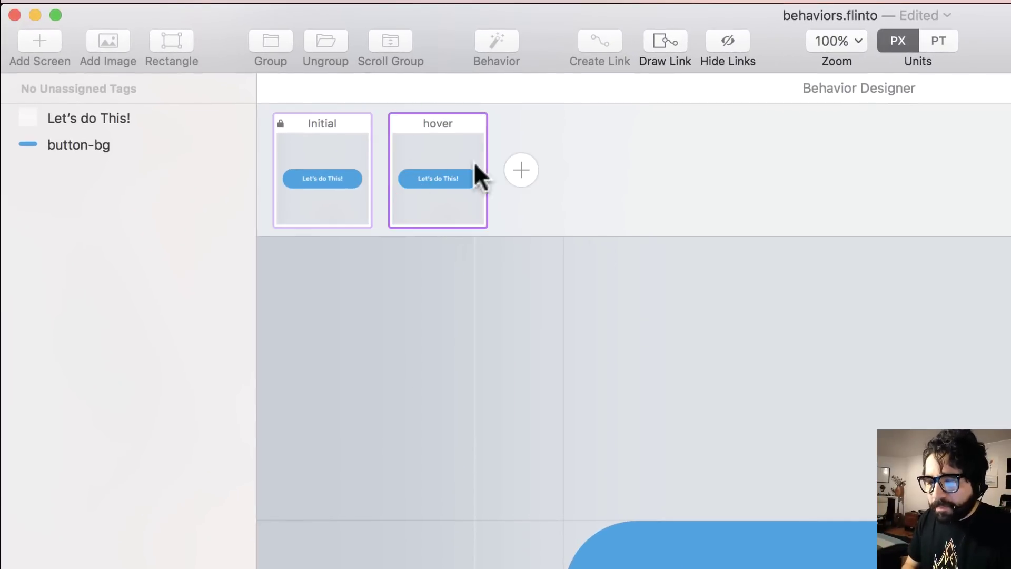
- Set the fill of button-bg in the hover state to 91% saturation and 95% brightness
{"action": "left_click", "coordinate": [663, 567]}
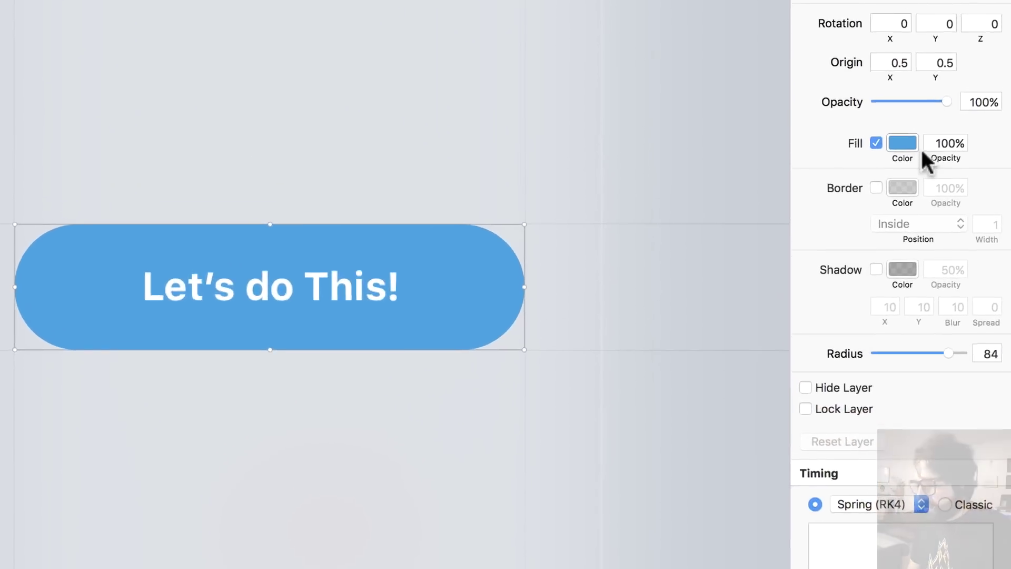
{"action": "left_click", "coordinate": [936, 250]}
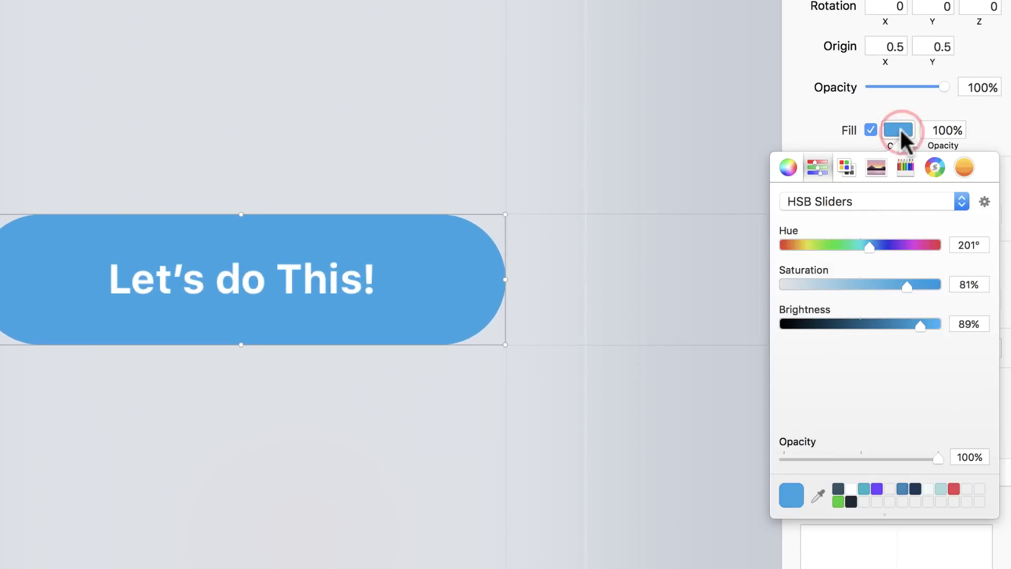
{"action": "left_click_drag", "start_coordinate": [911, 286], "coordinate": [927, 287]}
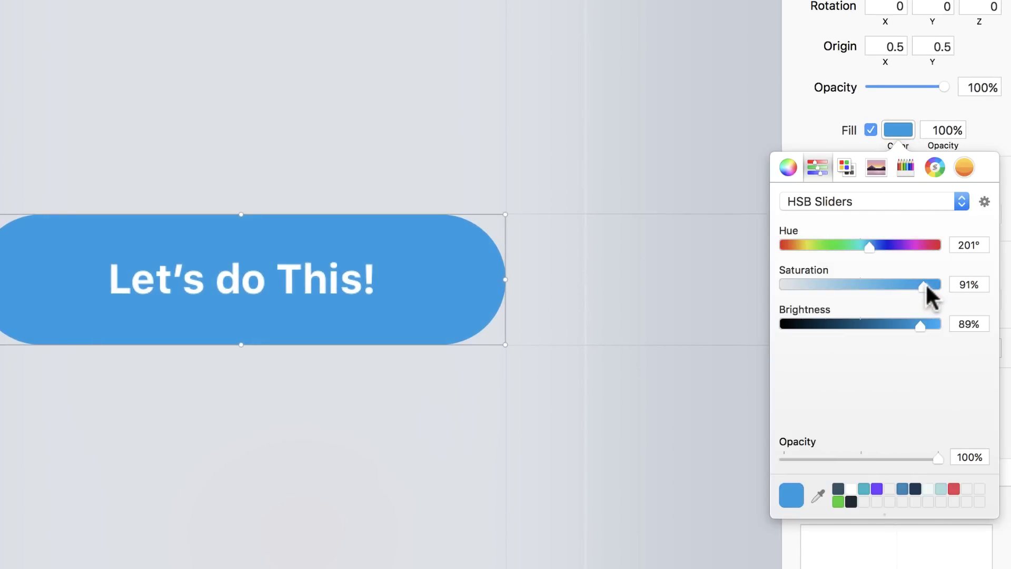
{"action": "left_click_drag", "start_coordinate": [919, 323], "coordinate": [927, 326]}
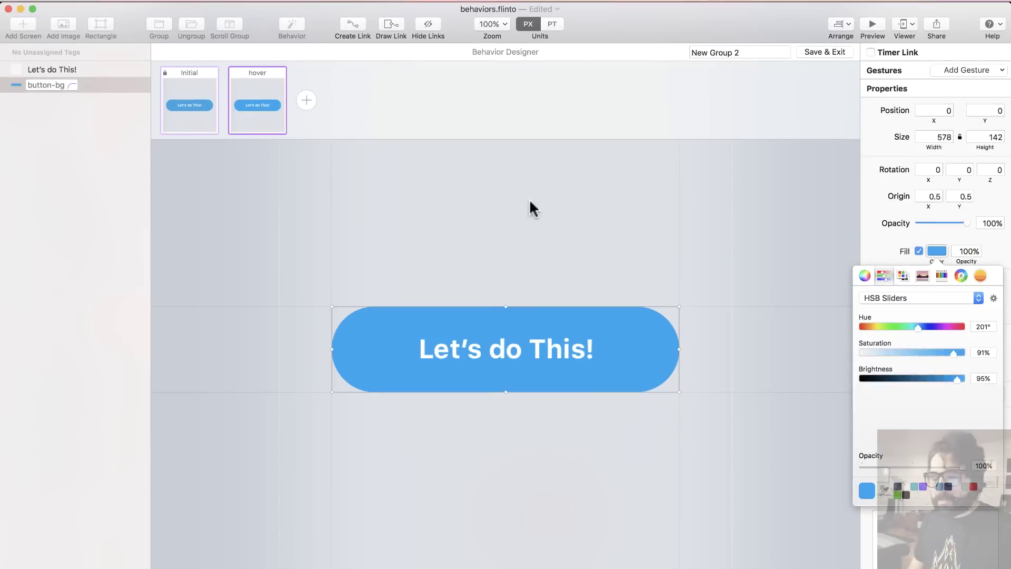
{"action": "left_click", "coordinate": [529, 198]}
- Add a third state to the button behavior and name it "pressed"
{"action": "left_click", "coordinate": [306, 100]}
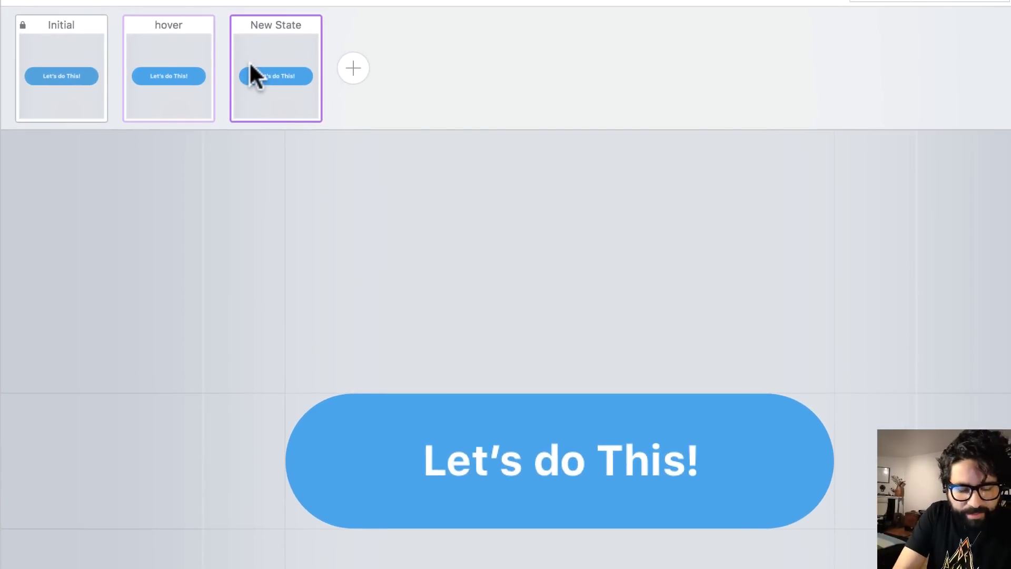
{"action": "double_click", "coordinate": [280, 20]}
{"action": "type", "text": "pressed"}
{"action": "key", "text": "Return"}
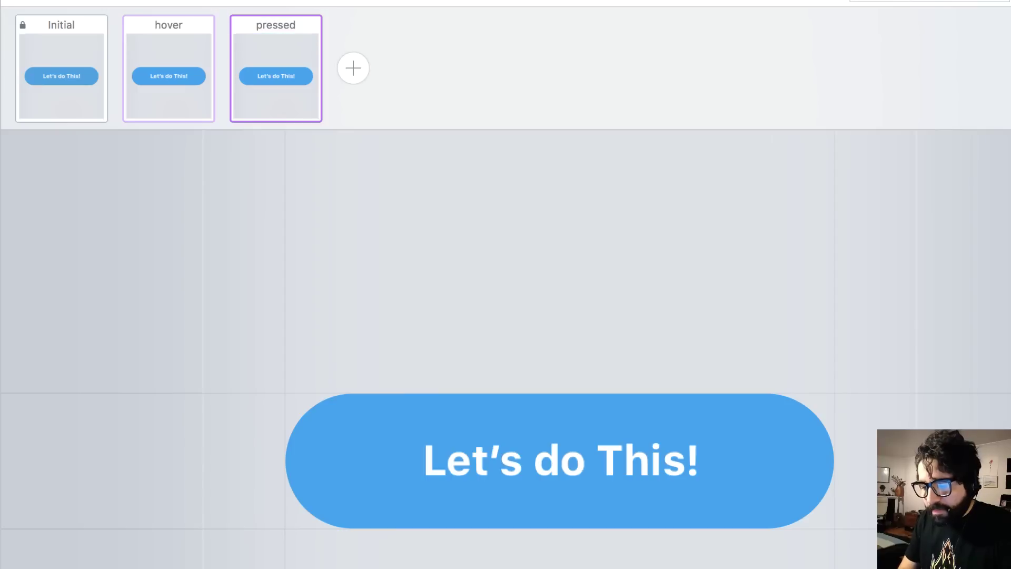
- Darken the button-bg fill in the pressed state to 71% brightness
{"action": "left_click", "coordinate": [374, 466]}
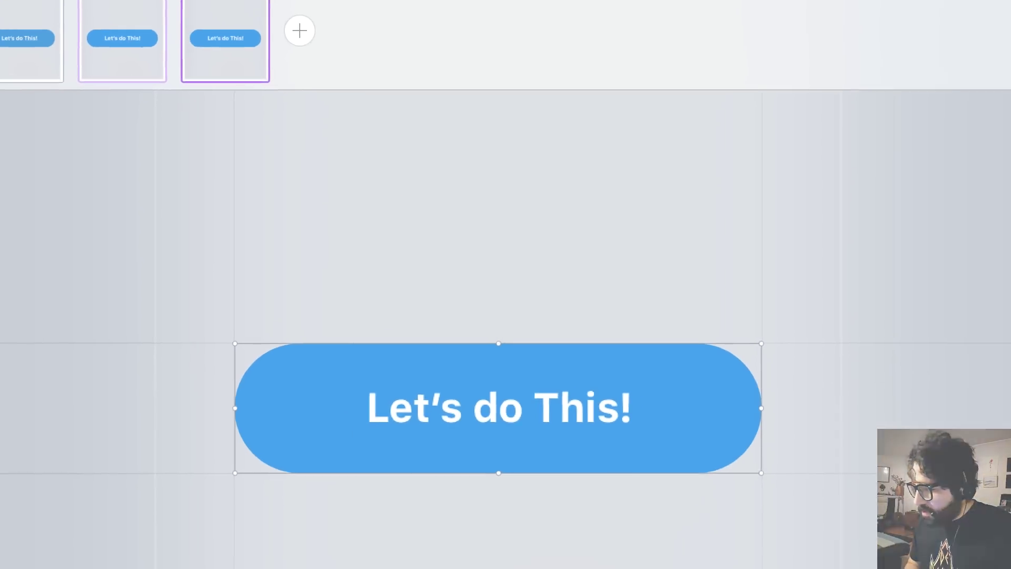
{"action": "left_click", "coordinate": [924, 140]}
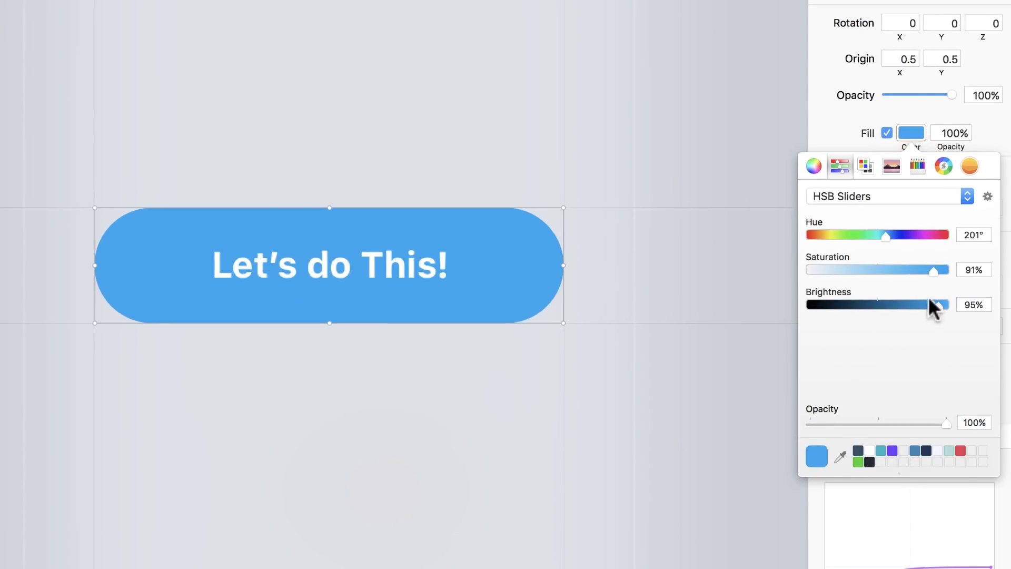
{"action": "left_click_drag", "start_coordinate": [929, 305], "coordinate": [904, 303]}
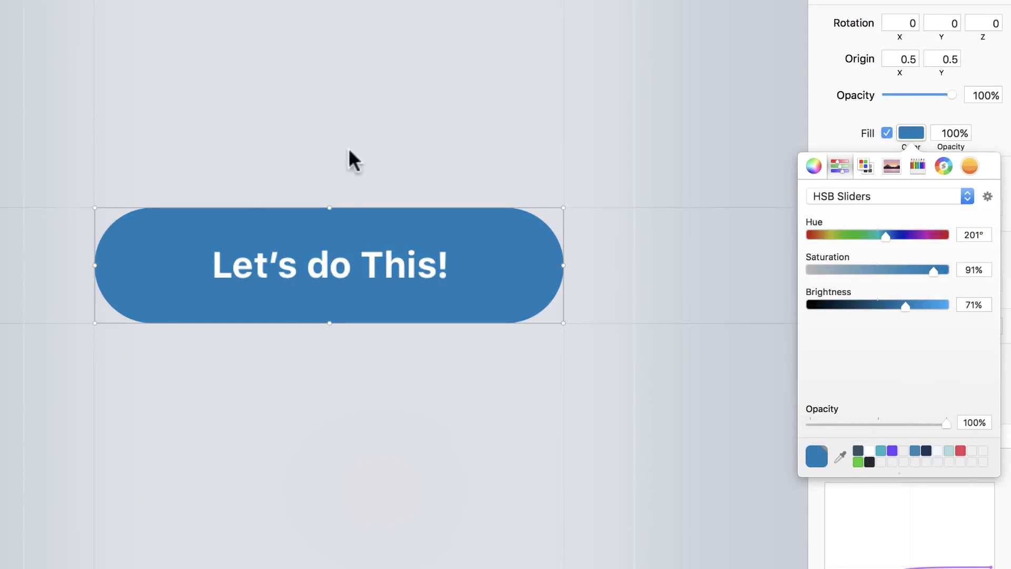
{"action": "left_click", "coordinate": [127, 113]}
- Compare the button's appearance in the Initial, hover and pressed states
{"action": "left_click", "coordinate": [112, 103]}
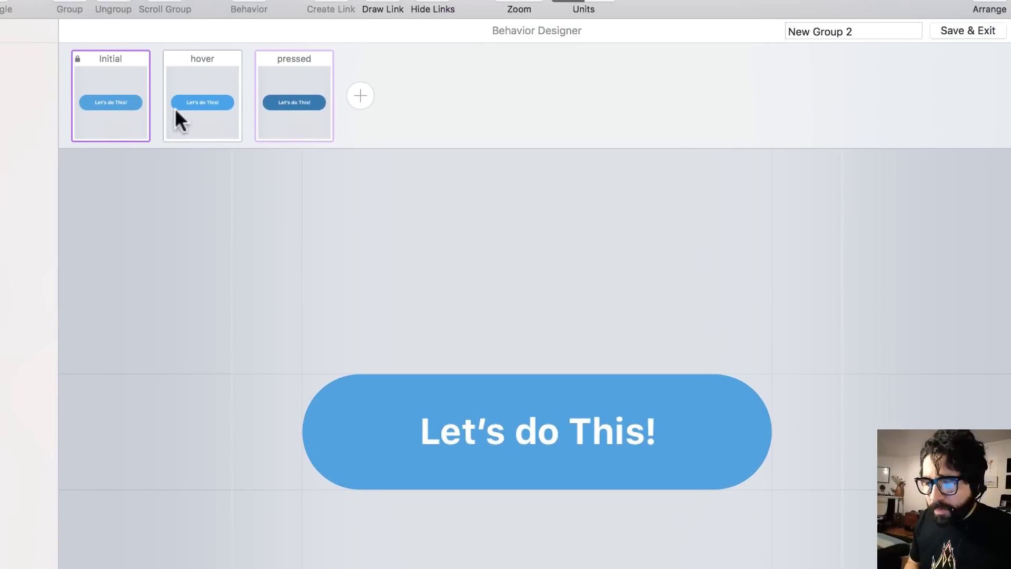
{"action": "left_click", "coordinate": [199, 106]}
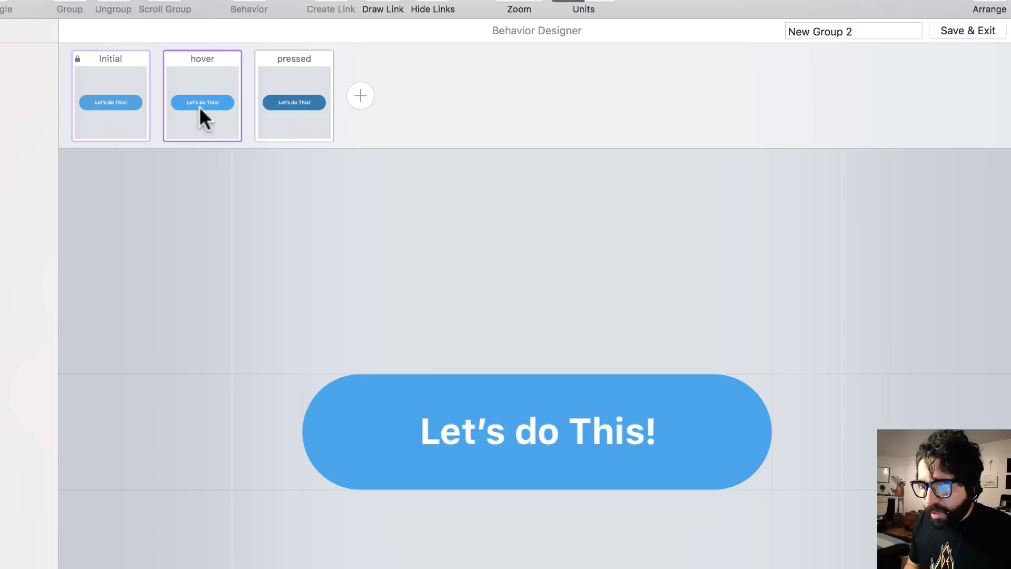
{"action": "left_click", "coordinate": [296, 106]}
{"action": "left_click", "coordinate": [224, 96]}
{"action": "left_click", "coordinate": [115, 116]}
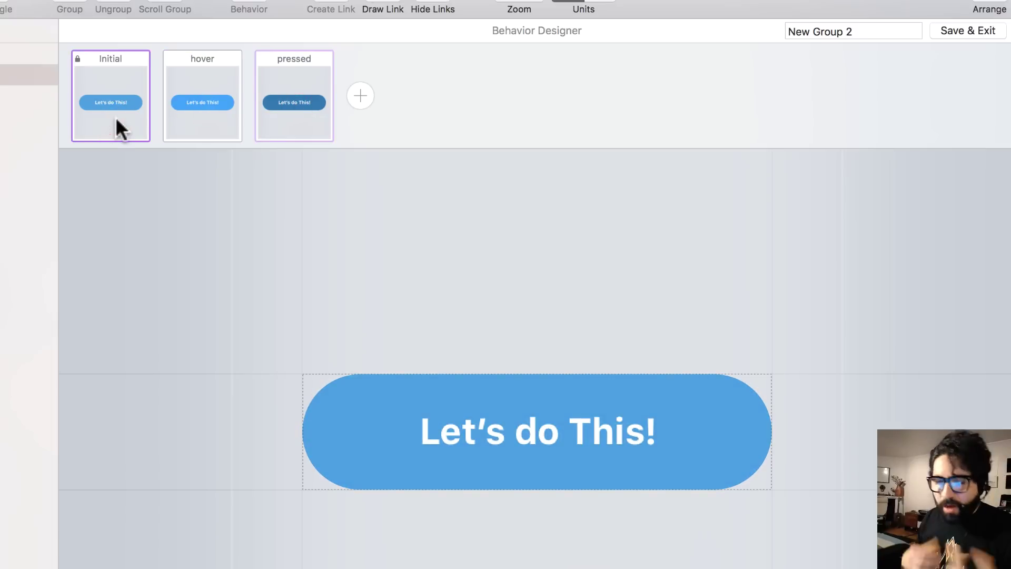
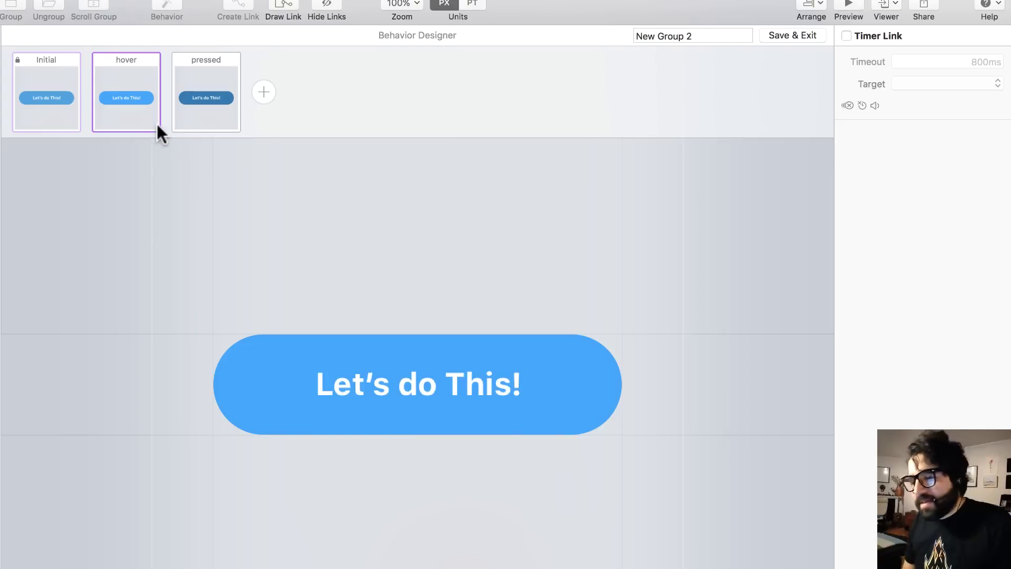
- Add a Touch Down gesture to button-bg in the hover state with the pressed state as its target
{"action": "left_click", "coordinate": [274, 341]}
{"action": "left_click", "coordinate": [962, 58]}
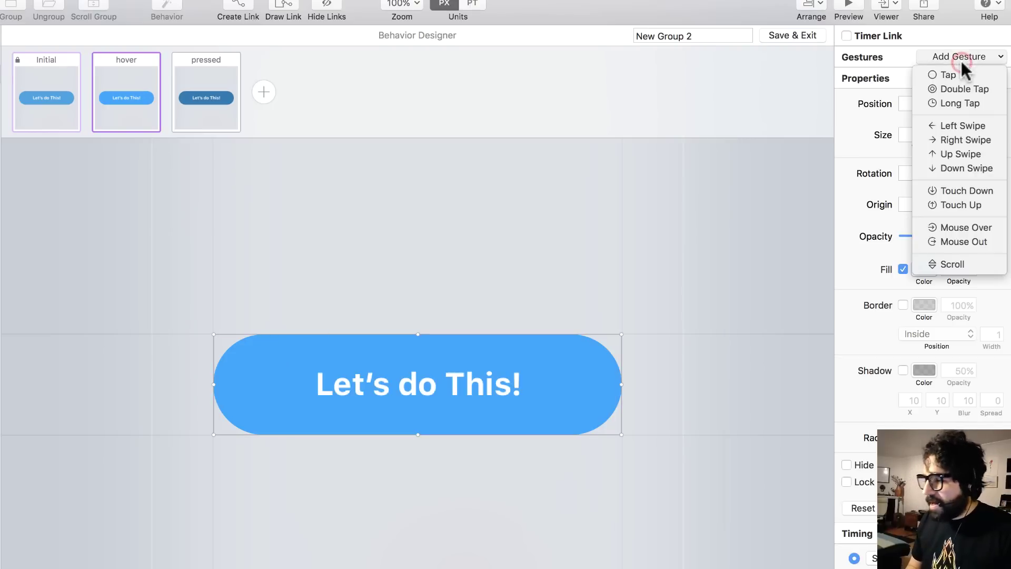
{"action": "left_click", "coordinate": [986, 194]}
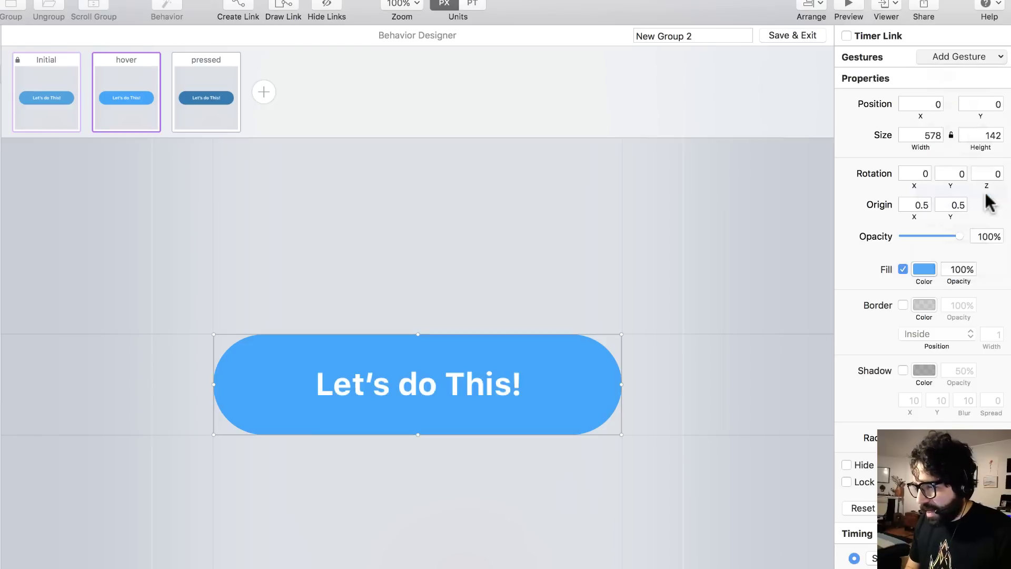
{"action": "left_click", "coordinate": [212, 96]}
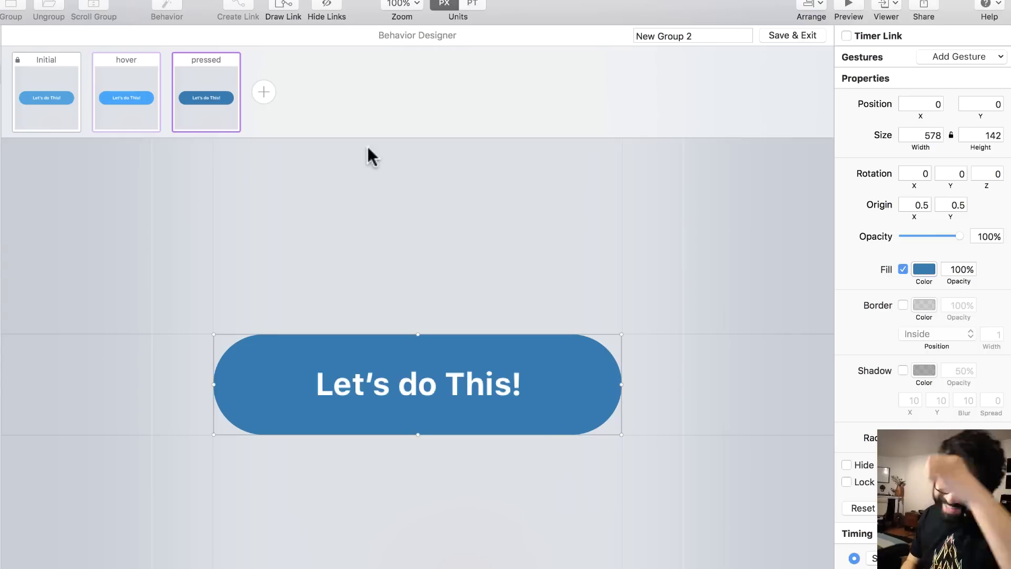
{"action": "left_click", "coordinate": [117, 98]}
{"action": "left_click", "coordinate": [230, 372]}
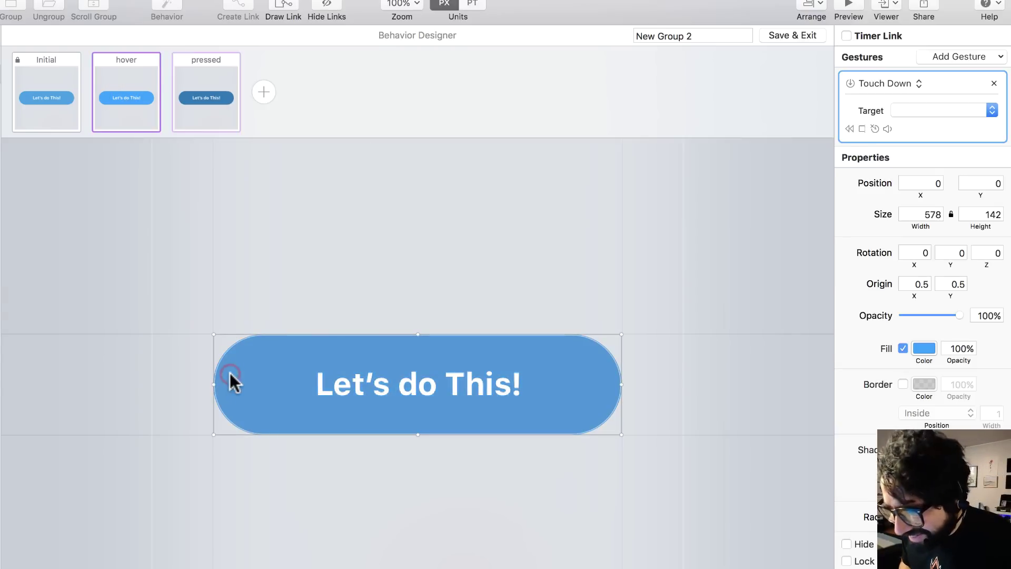
{"action": "left_click", "coordinate": [921, 110]}
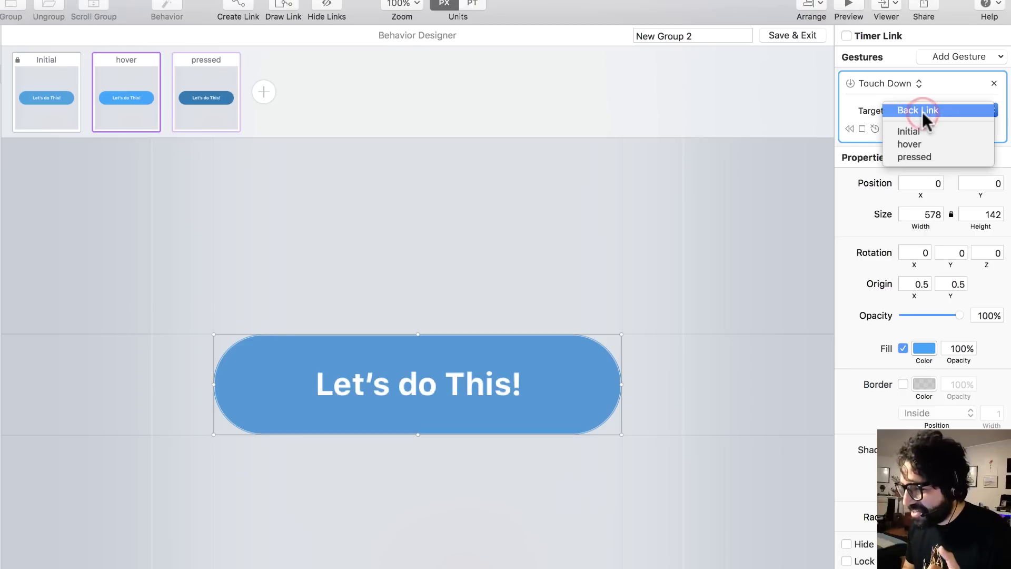
{"action": "left_click", "coordinate": [945, 158]}
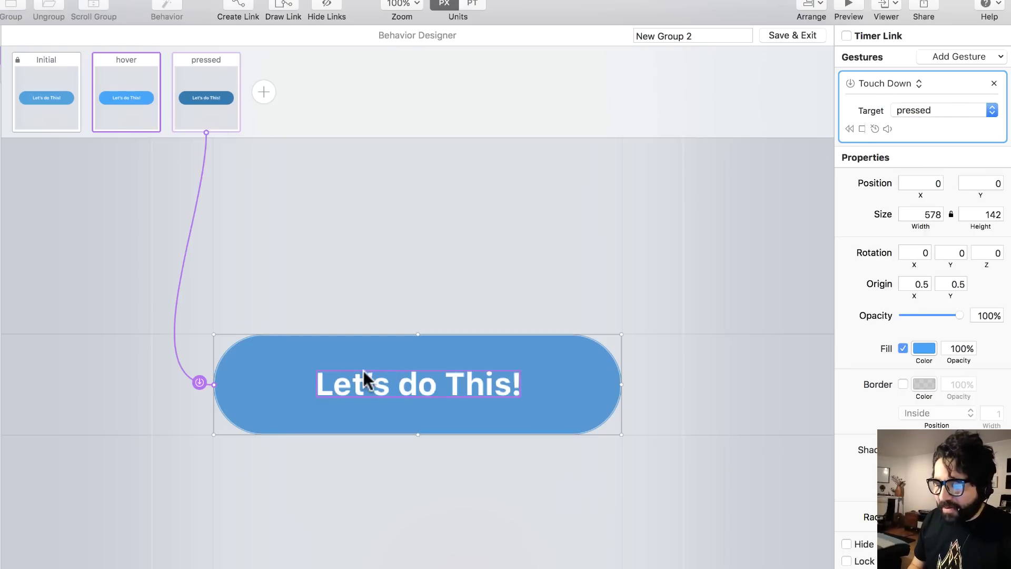
- Test the "Let's do This!" button's response to a press in the preview, and close the preview
{"action": "left_click", "coordinate": [849, 7]}
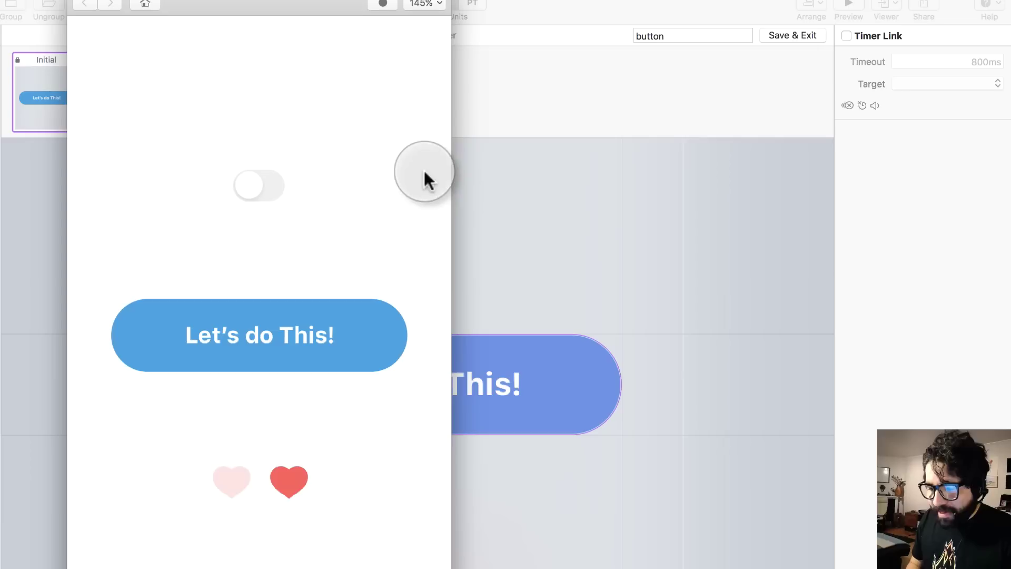
{"action": "left_click", "coordinate": [358, 333]}
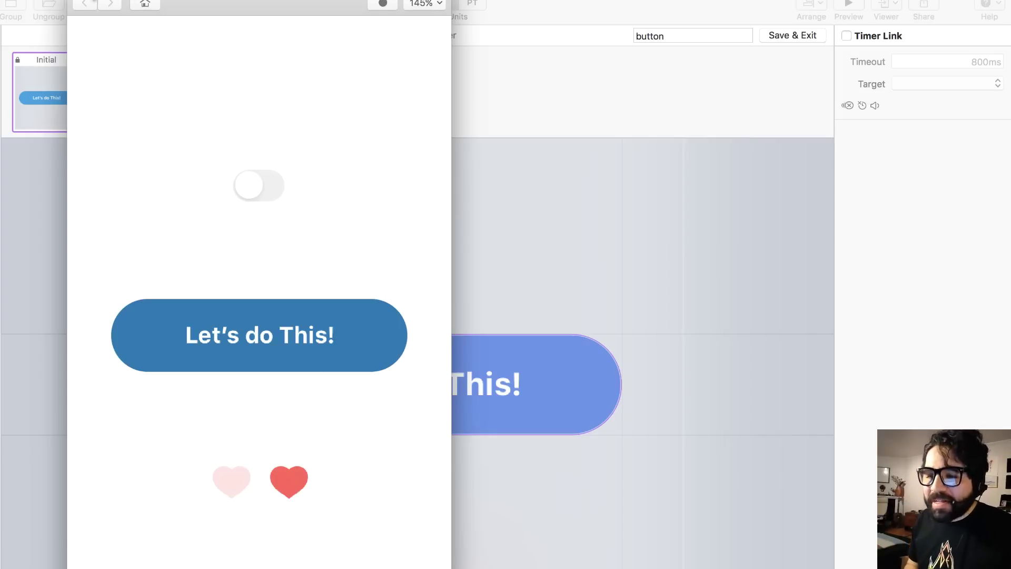
{"action": "left_click", "coordinate": [82, 2]}
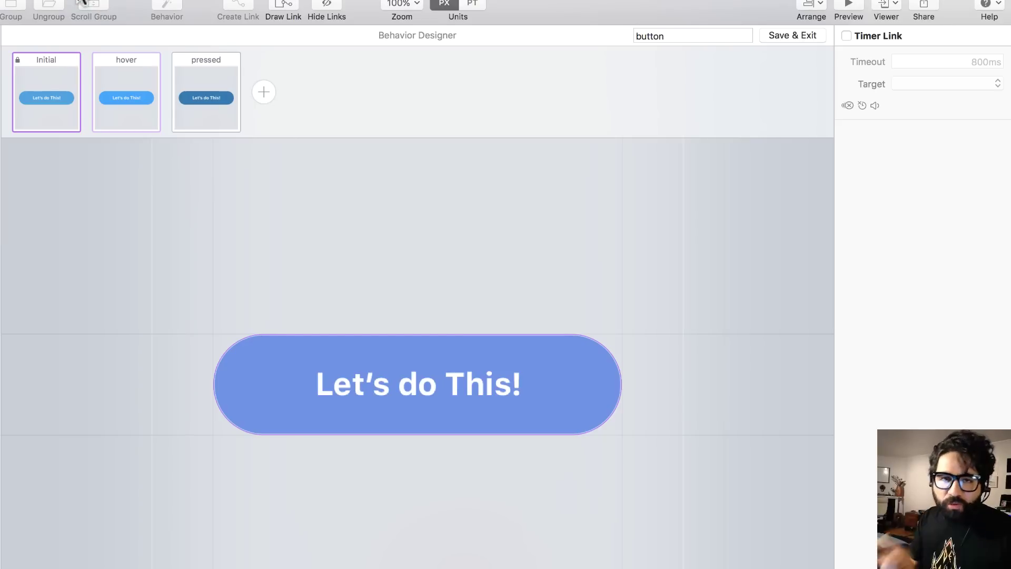
- Add a Mouse Out gesture to button-bg in the hover state with Initial as its target
{"action": "left_click", "coordinate": [120, 94]}
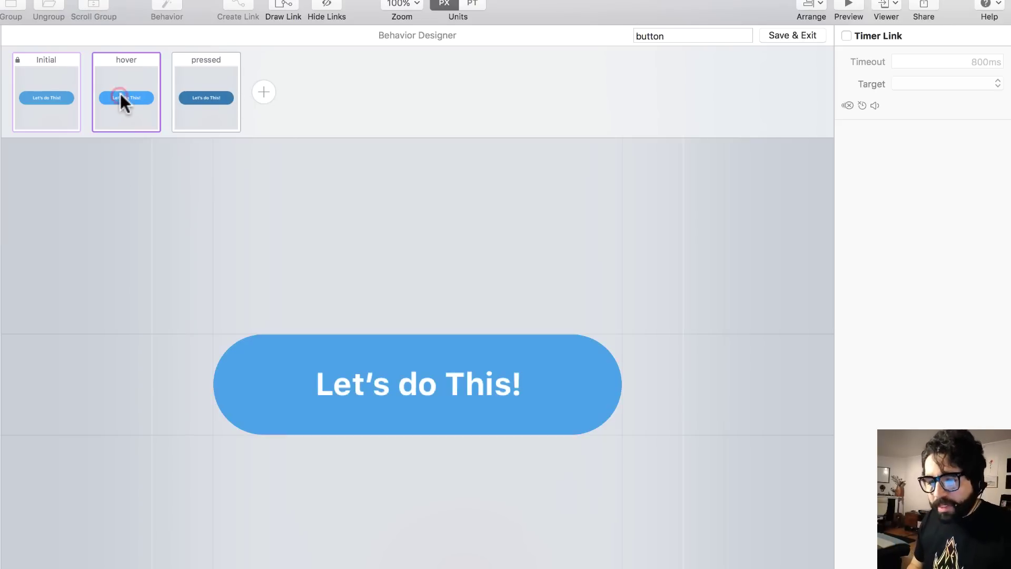
{"action": "left_click", "coordinate": [251, 353]}
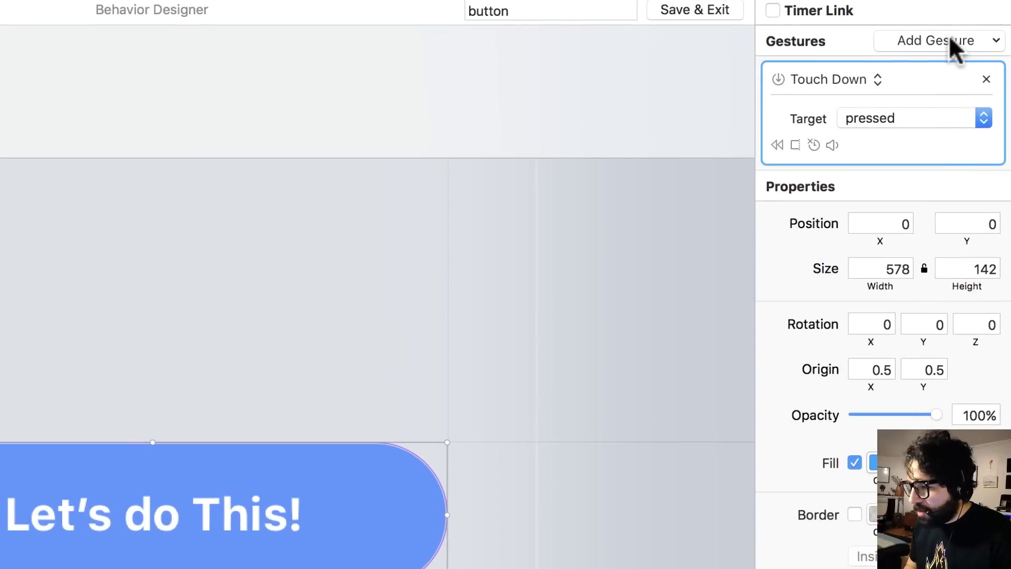
{"action": "left_click", "coordinate": [949, 40]}
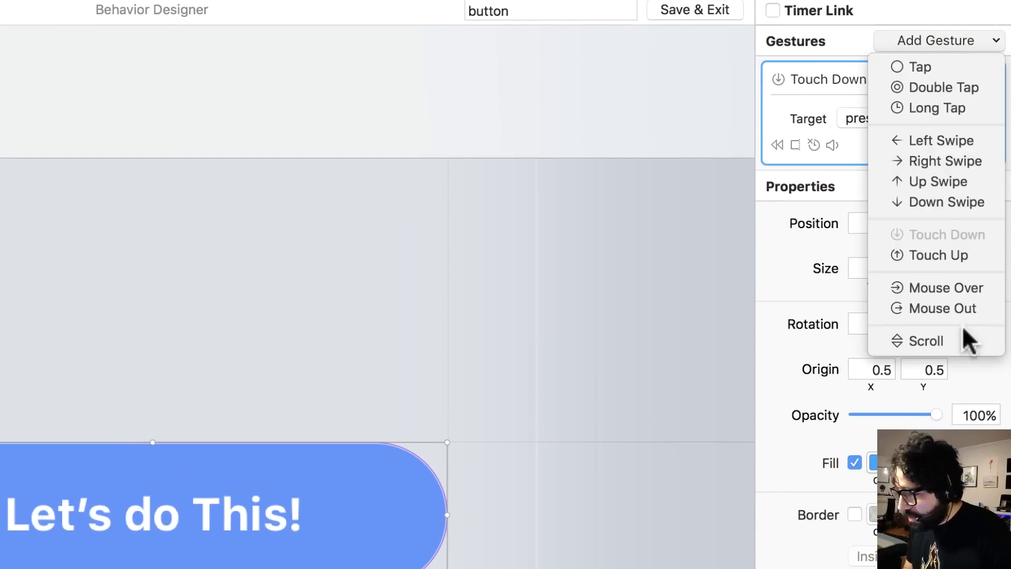
{"action": "left_click", "coordinate": [971, 307]}
{"action": "left_click", "coordinate": [905, 118]}
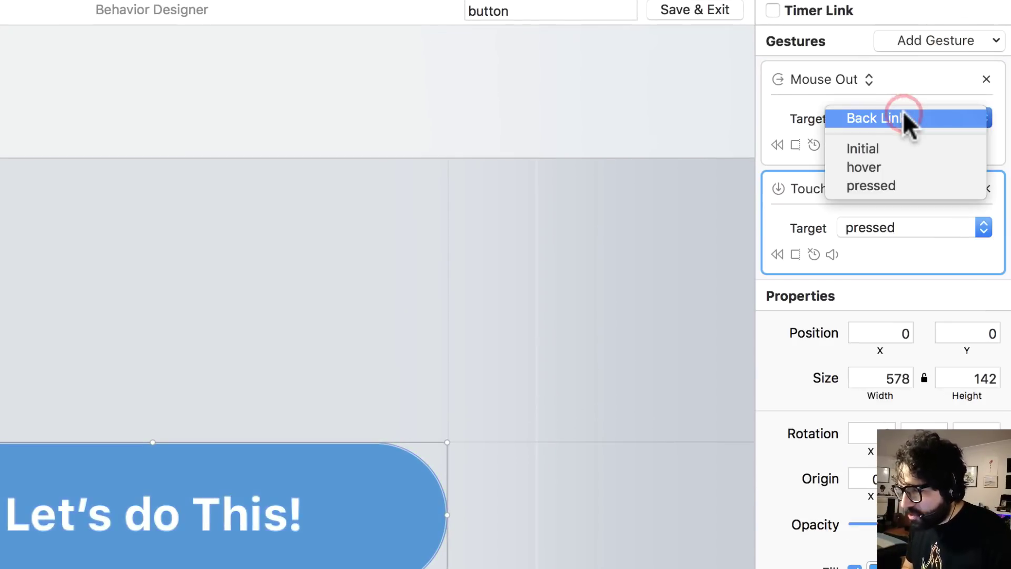
{"action": "left_click", "coordinate": [911, 148]}
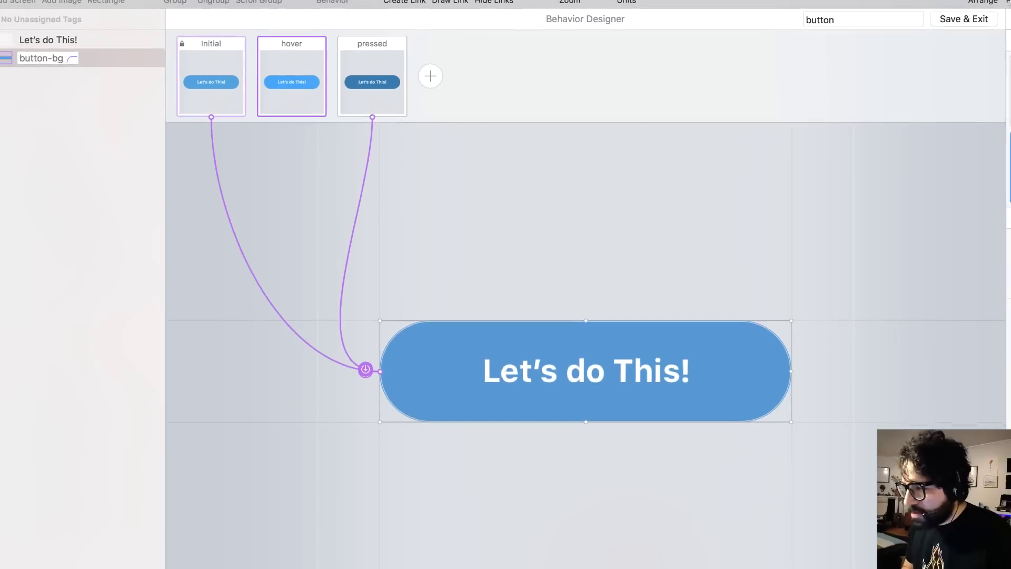
- Enlarge the preview, test the "Let's do This!" button's hover, mouse-out and press responses, and close the preview
{"action": "key", "text": "super+r"}
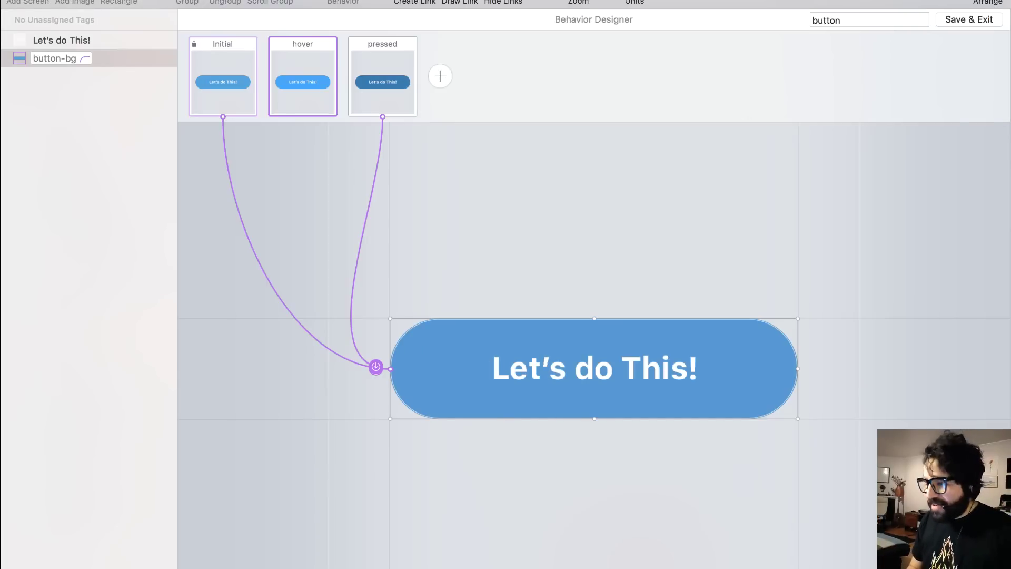
{"action": "key", "text": "super+p"}
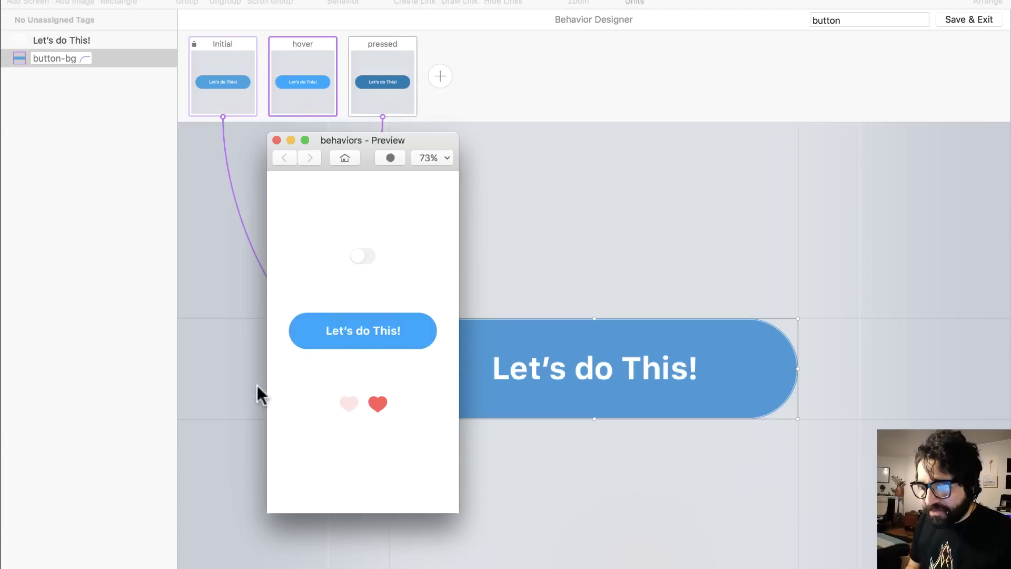
{"action": "left_click", "coordinate": [435, 158]}
{"action": "left_click", "coordinate": [446, 256]}
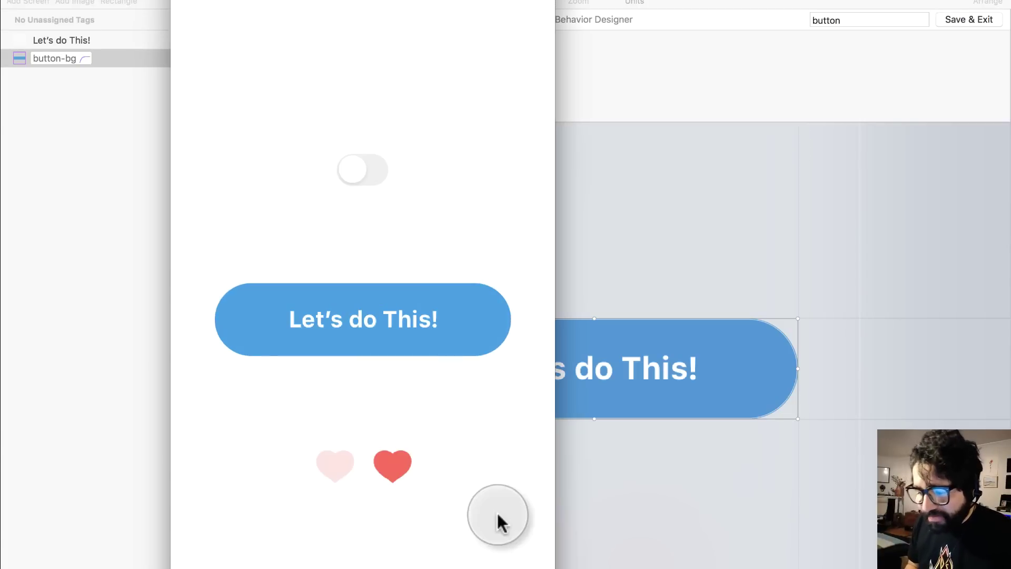
{"action": "left_click", "coordinate": [474, 314]}
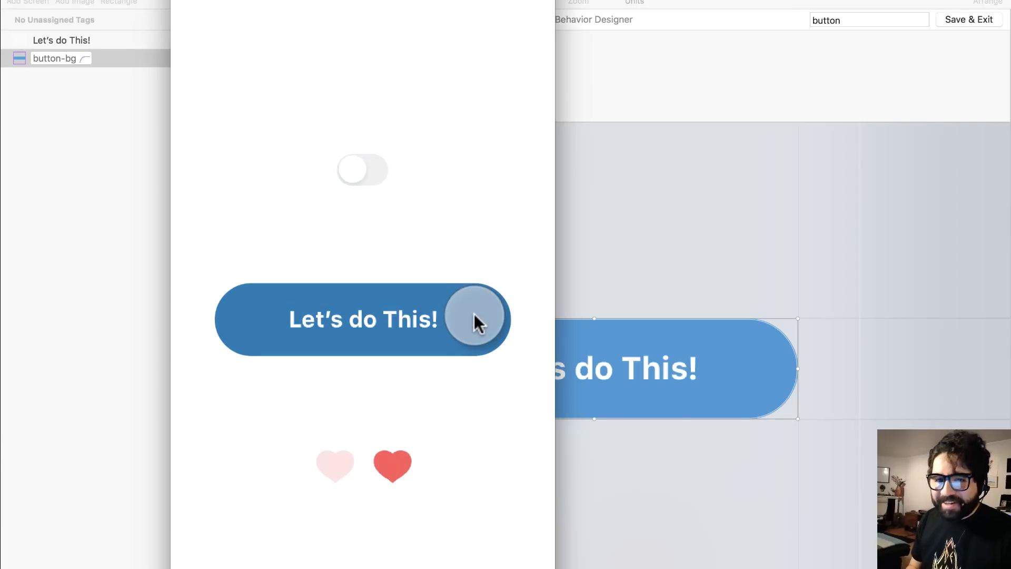
{"action": "left_click", "coordinate": [219, 31]}
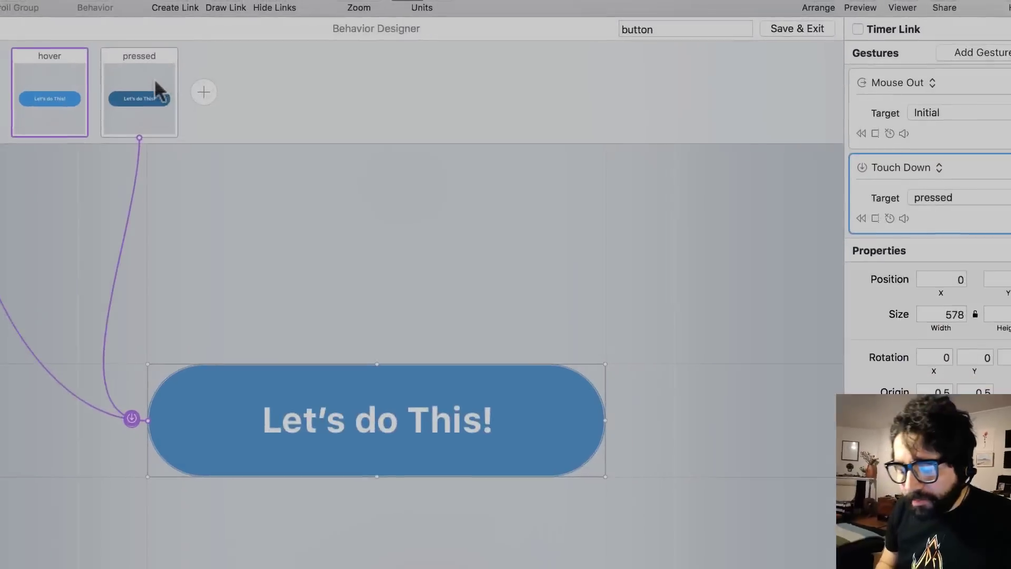
- Add a Touch Up gesture to button-bg in the pressed state with hover as its target
{"action": "left_click", "coordinate": [398, 75]}
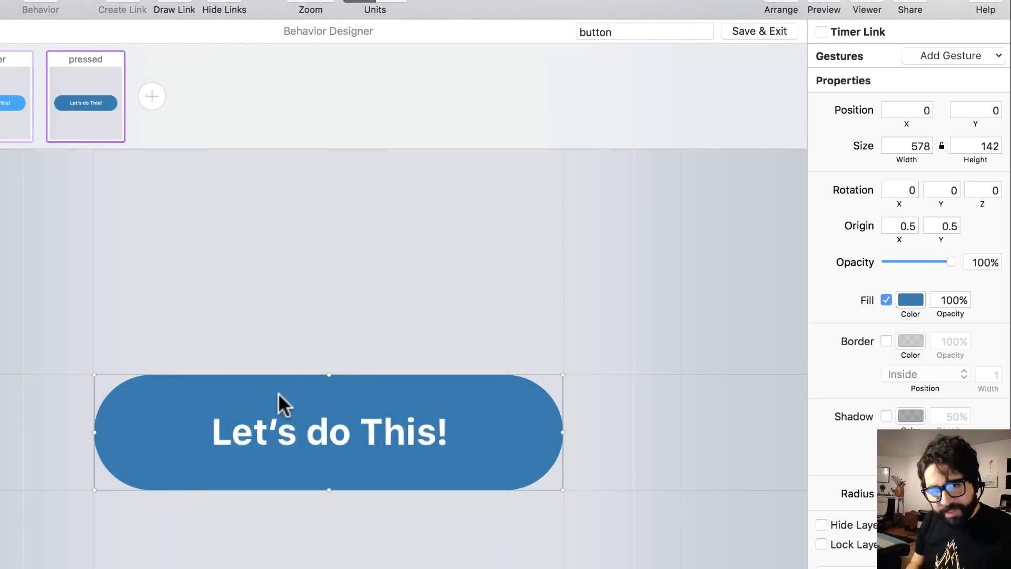
{"action": "left_click", "coordinate": [944, 50]}
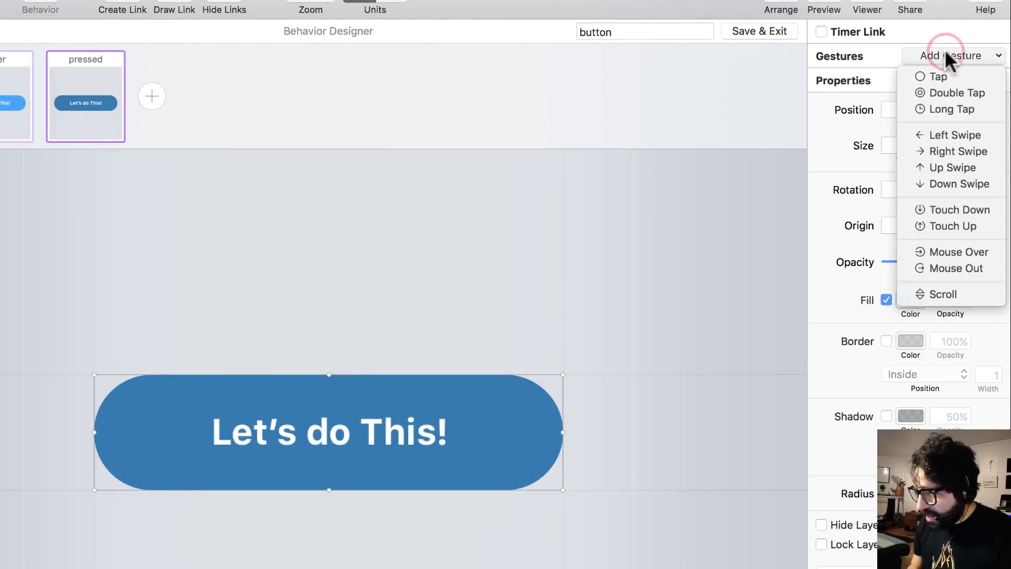
{"action": "left_click", "coordinate": [978, 226]}
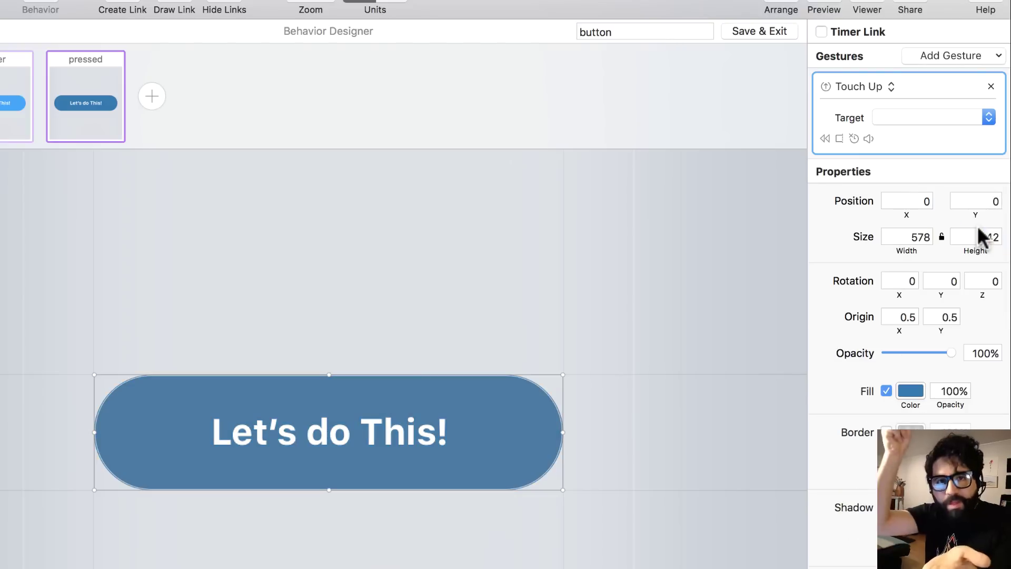
{"action": "left_click", "coordinate": [909, 117]}
{"action": "left_click", "coordinate": [931, 160]}
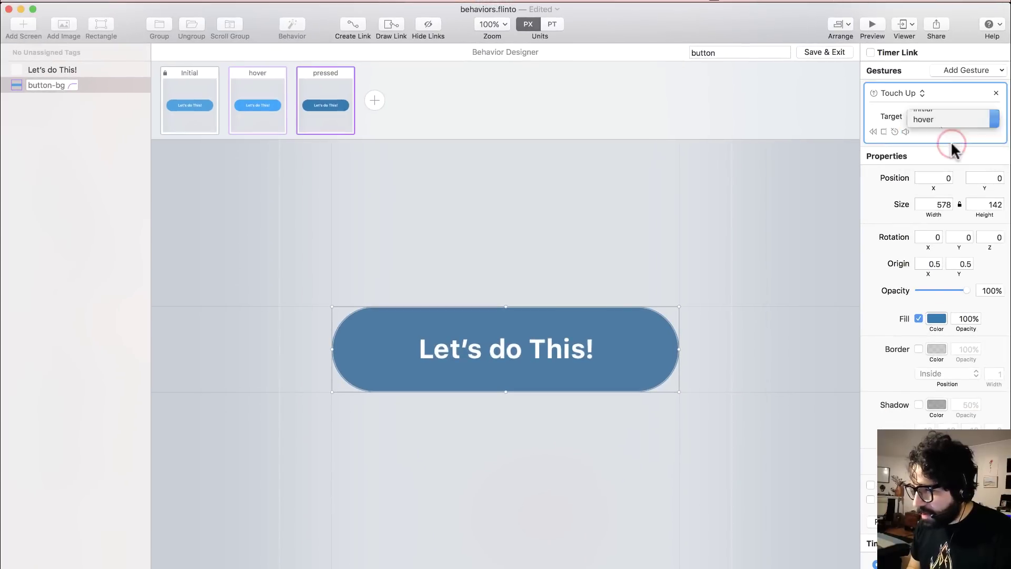
- Test pressing and releasing the "Let's do This!" button in the preview, and return to the main document
{"action": "left_click", "coordinate": [873, 25]}
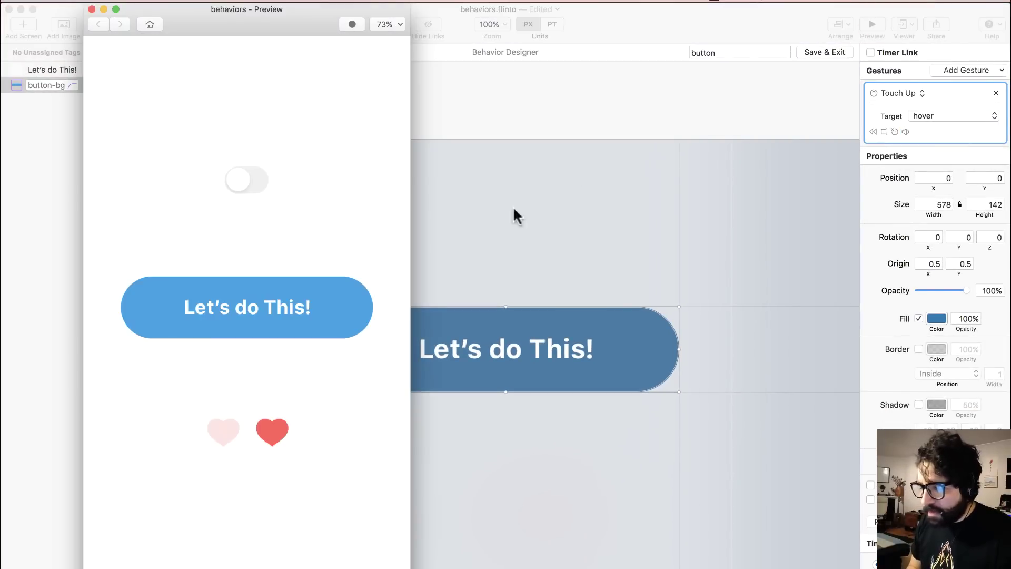
{"action": "left_click", "coordinate": [322, 310]}
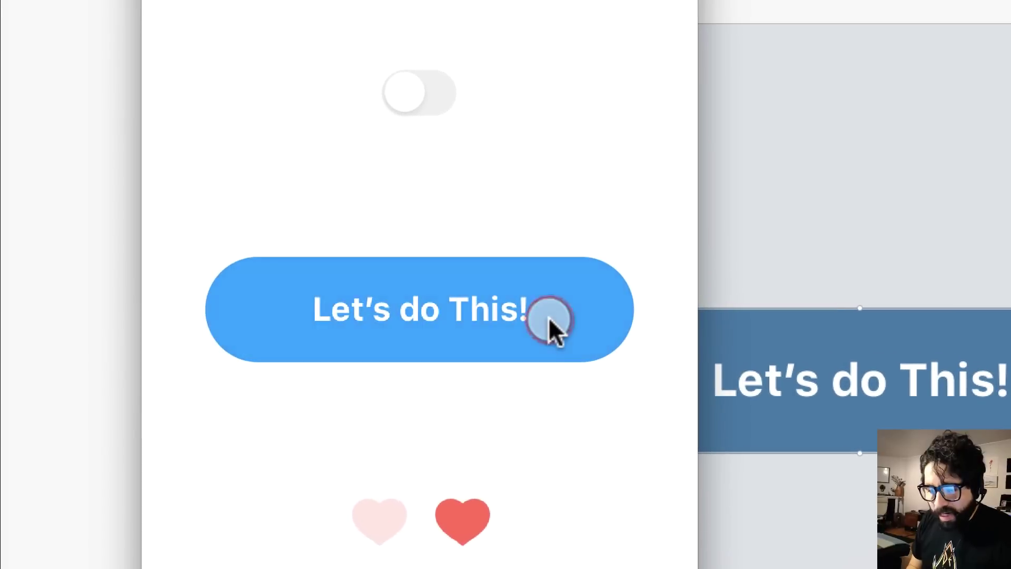
{"action": "left_click", "coordinate": [498, 316]}
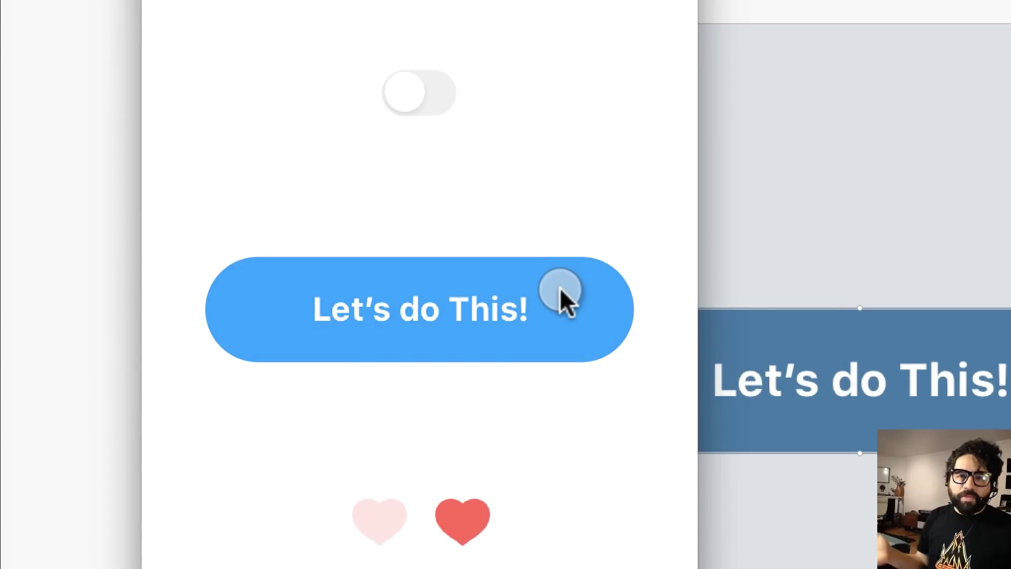
{"action": "key", "text": "Escape"}
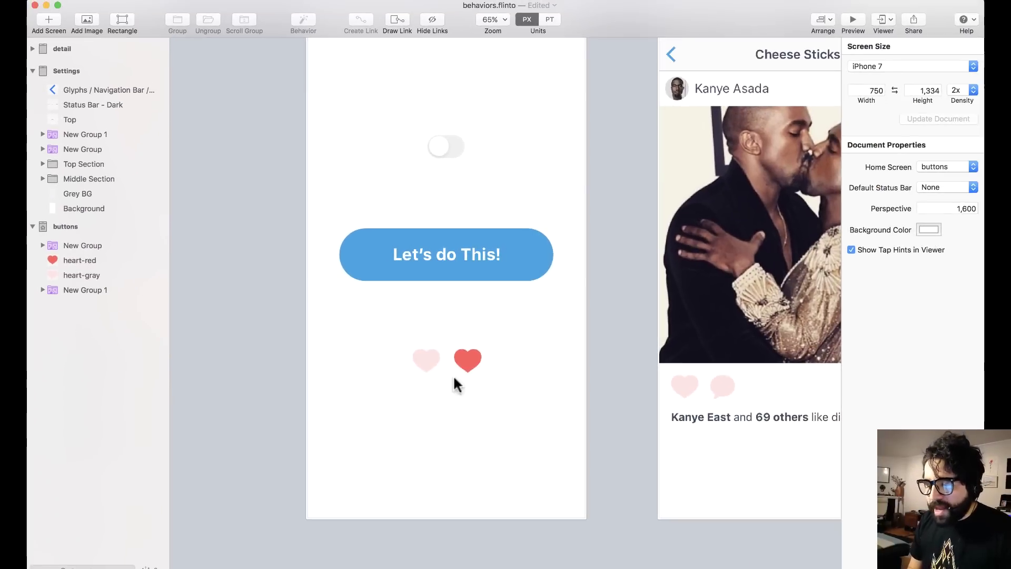
- Examine the heart-gray and heart-red layers on the buttons screen and compare them with the button background
{"action": "left_click", "coordinate": [469, 359]}
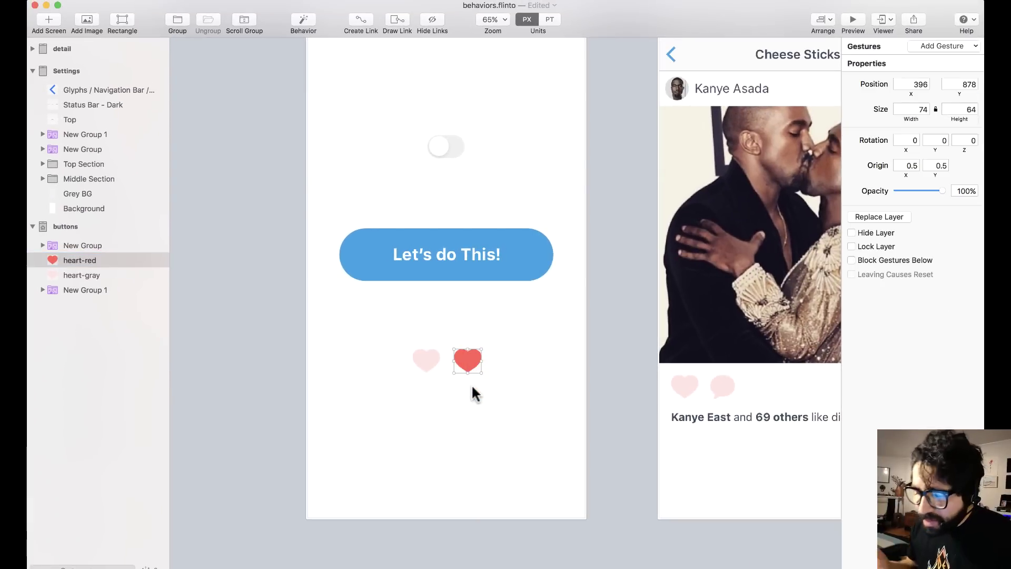
{"action": "left_click_drag", "start_coordinate": [375, 300], "coordinate": [508, 469]}
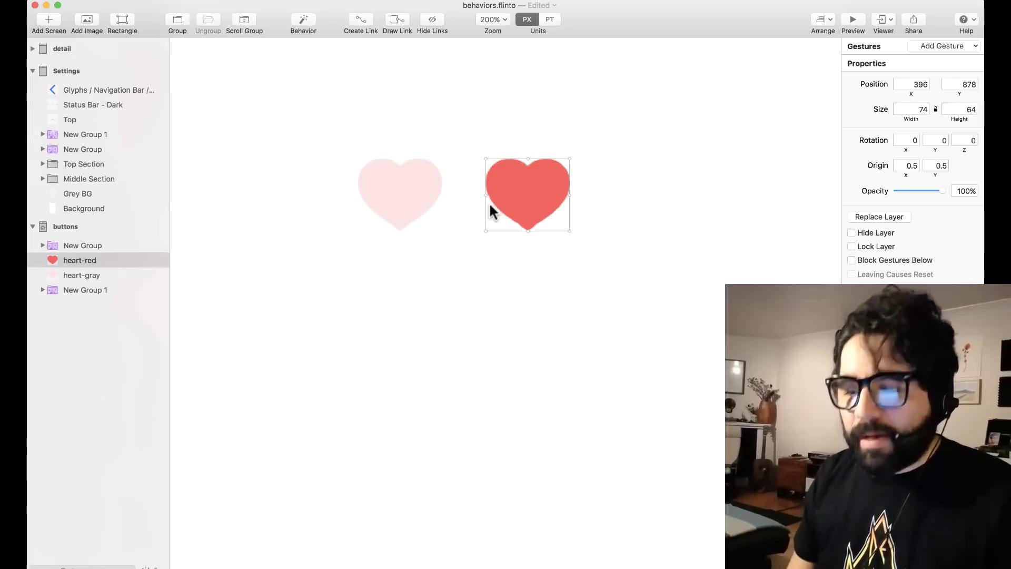
{"action": "key", "text": "super+minus"}
{"action": "left_click", "coordinate": [375, 152]}
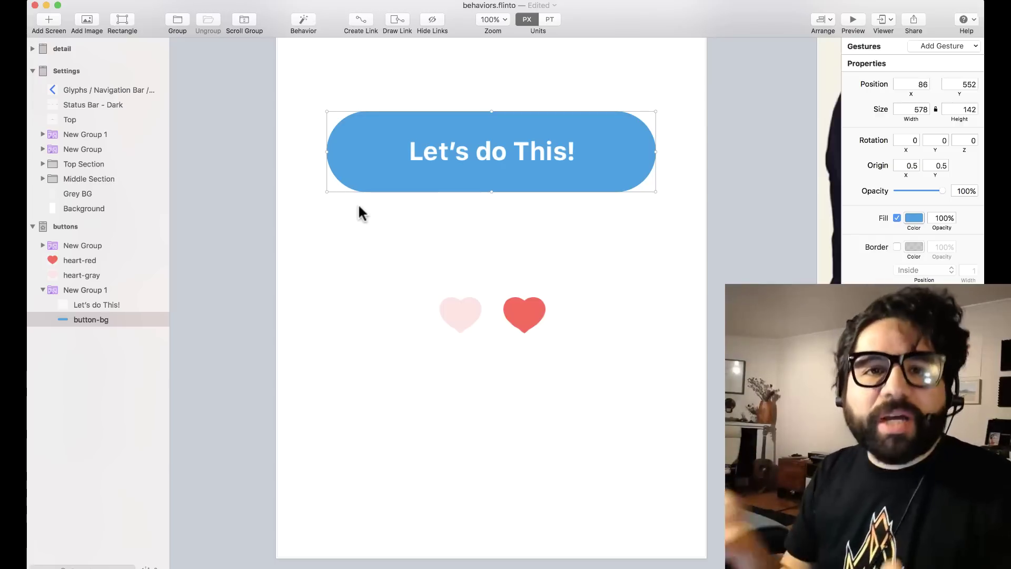
{"action": "left_click", "coordinate": [454, 318]}
{"action": "left_click_drag", "start_coordinate": [402, 243], "coordinate": [551, 477]}
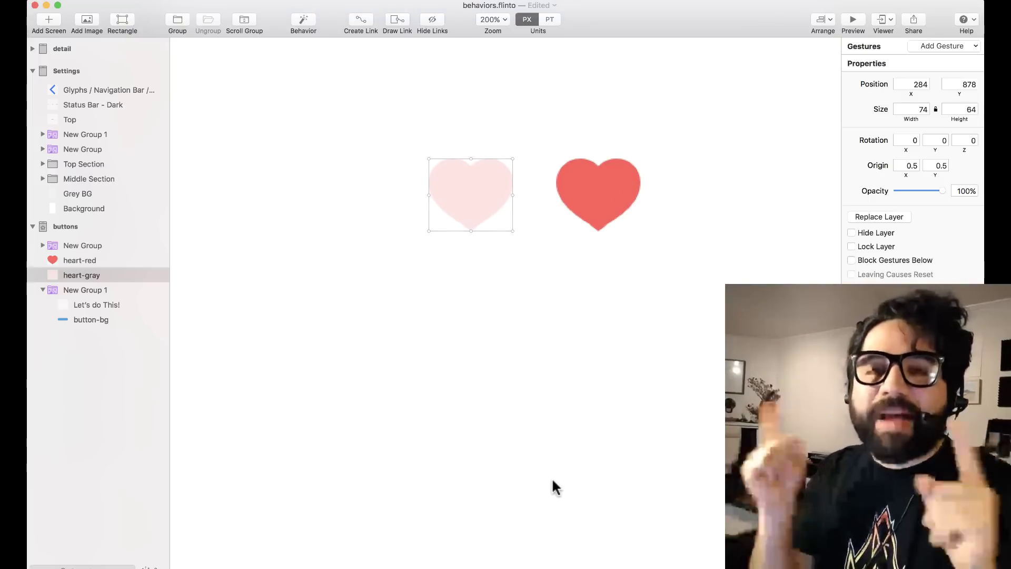
{"action": "left_click", "coordinate": [574, 219]}
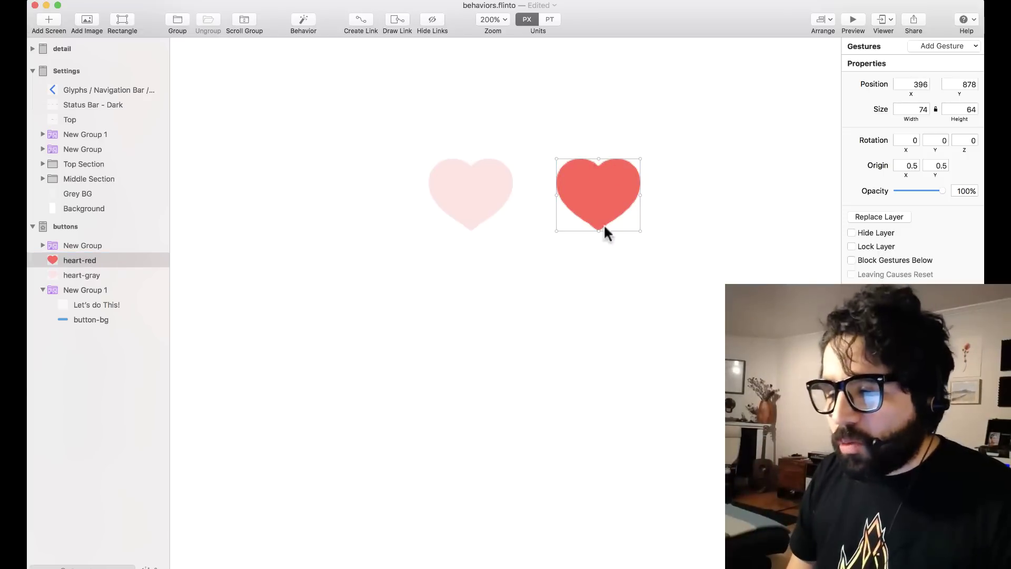
{"action": "left_click_drag", "start_coordinate": [463, 340], "coordinate": [681, 200]}
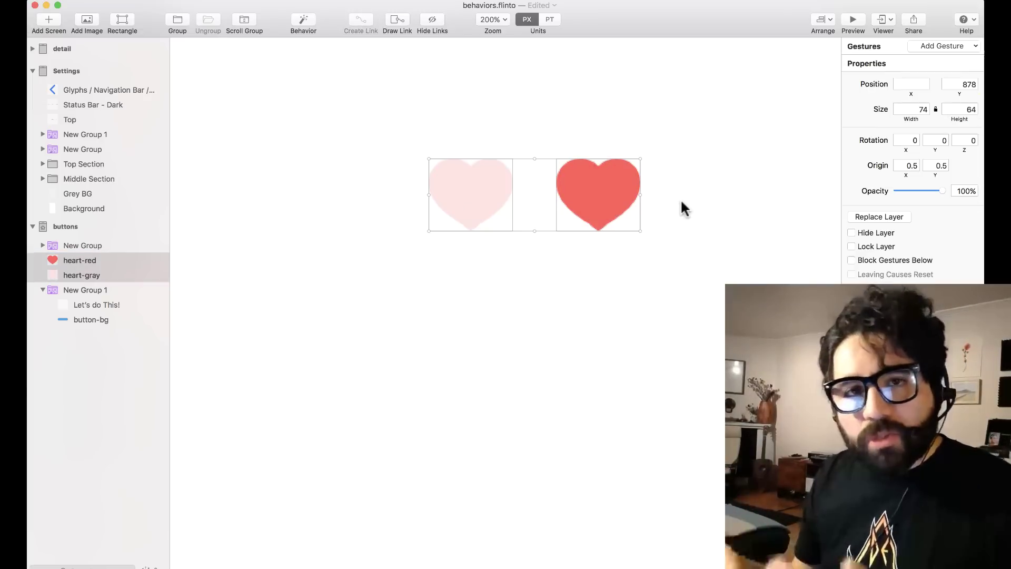
{"action": "left_click", "coordinate": [472, 292]}
{"action": "left_click", "coordinate": [494, 192]}
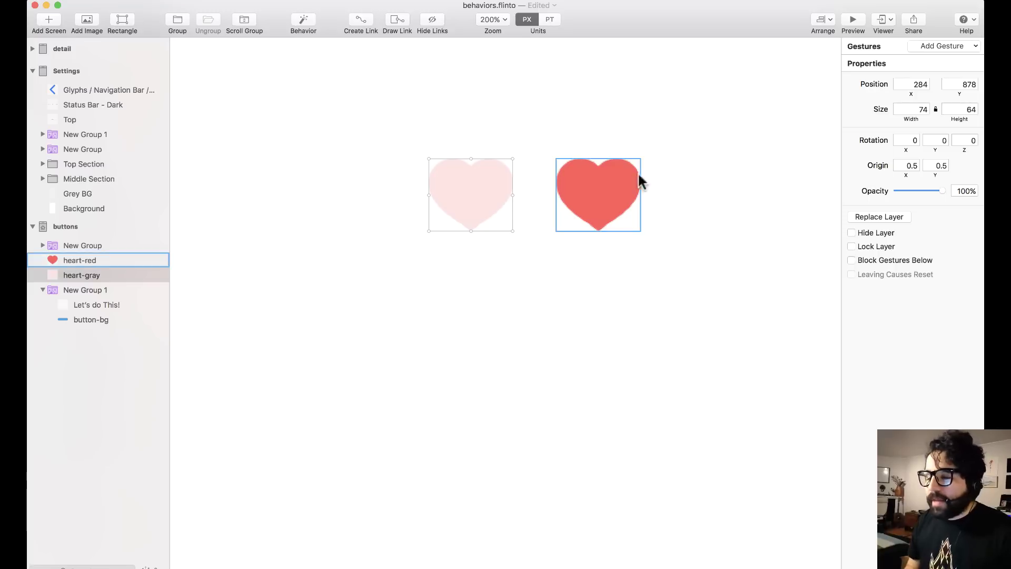
- Place heart-red exactly over heart-gray at X 284, Y 878 and set heart-red's opacity to 0%
{"action": "left_click", "coordinate": [632, 182]}
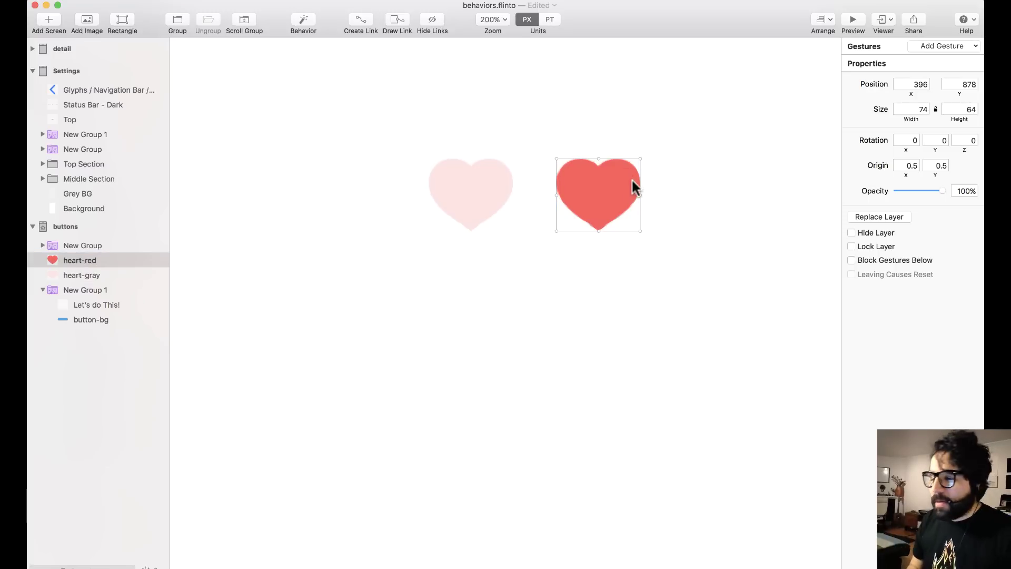
{"action": "left_click_drag", "start_coordinate": [629, 178], "coordinate": [502, 178]}
{"action": "left_click_drag", "start_coordinate": [563, 156], "coordinate": [455, 223]}
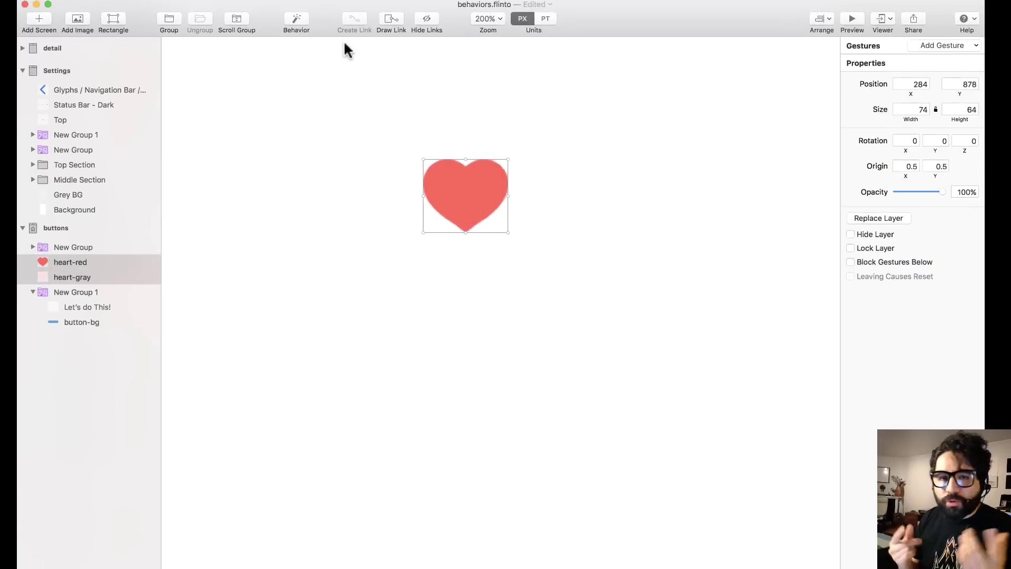
{"action": "left_click", "coordinate": [474, 185]}
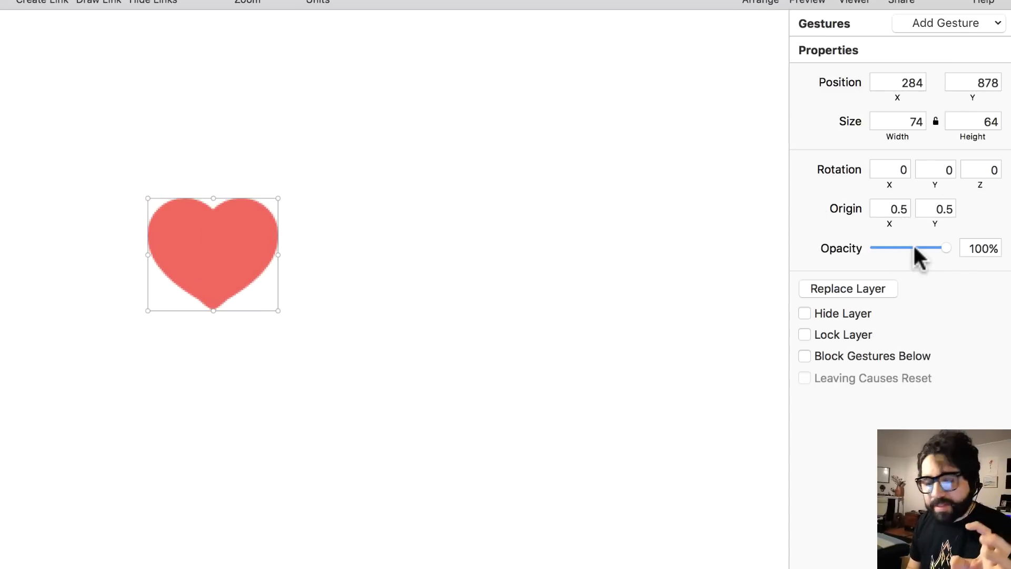
{"action": "left_click_drag", "start_coordinate": [914, 246], "coordinate": [785, 253]}
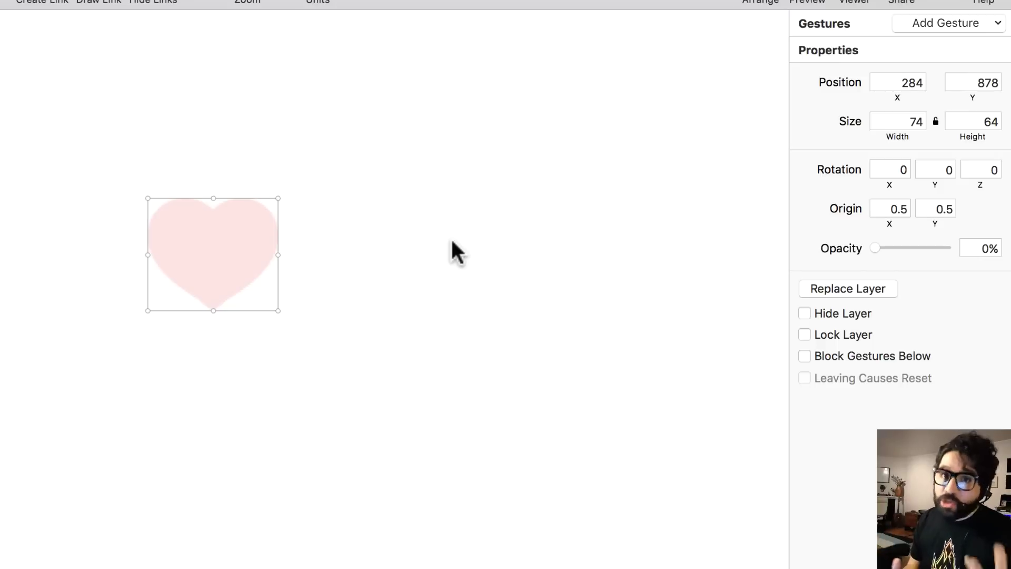
- Create a behavior from the overlapping heart-red and heart-gray layers and add a second state to it
{"action": "left_click_drag", "start_coordinate": [372, 150], "coordinate": [150, 332]}
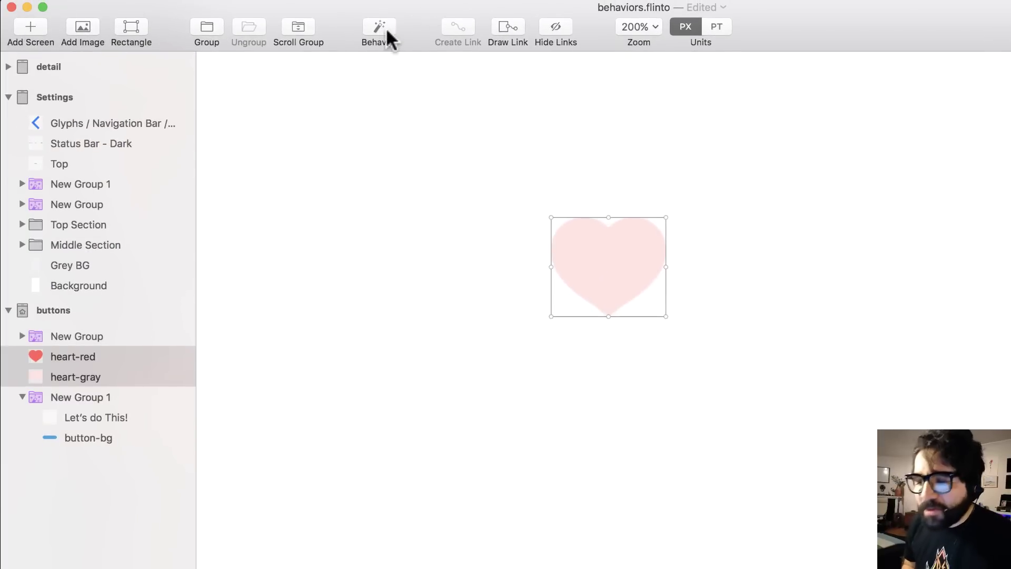
{"action": "left_click", "coordinate": [387, 28]}
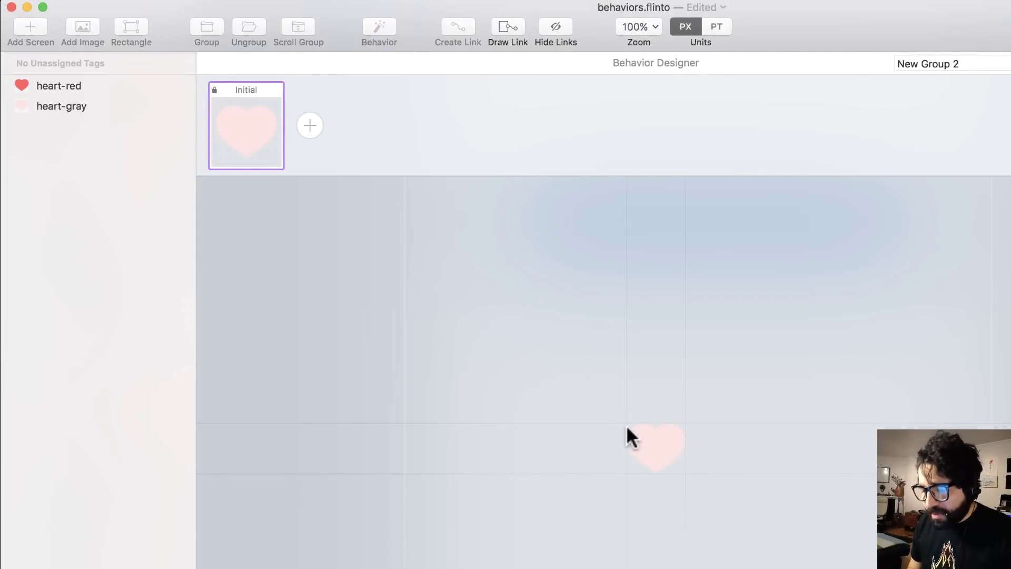
{"action": "key", "text": "super+equal"}
{"action": "left_click", "coordinate": [669, 486]}
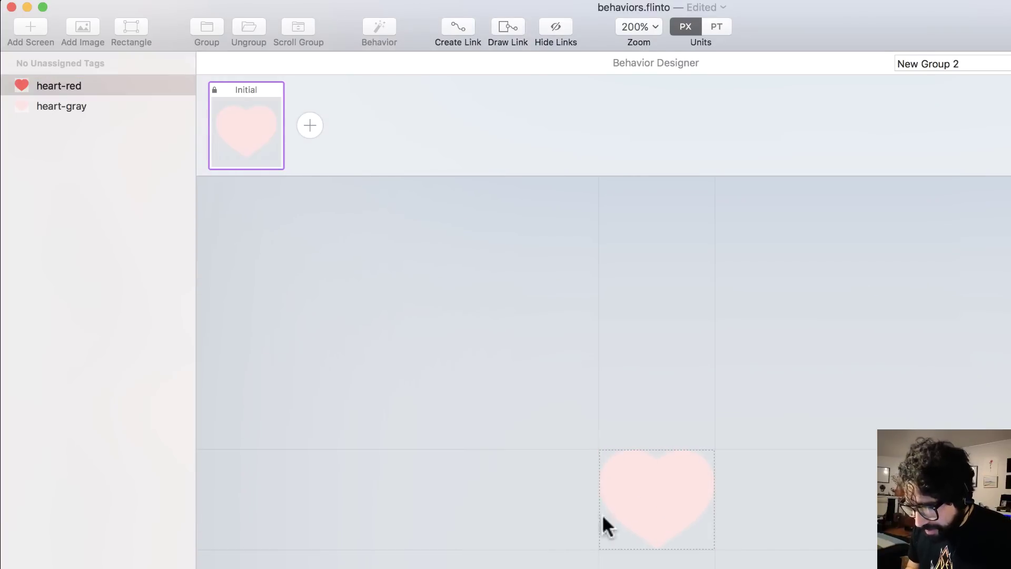
{"action": "left_click", "coordinate": [538, 338]}
{"action": "left_click", "coordinate": [59, 90]}
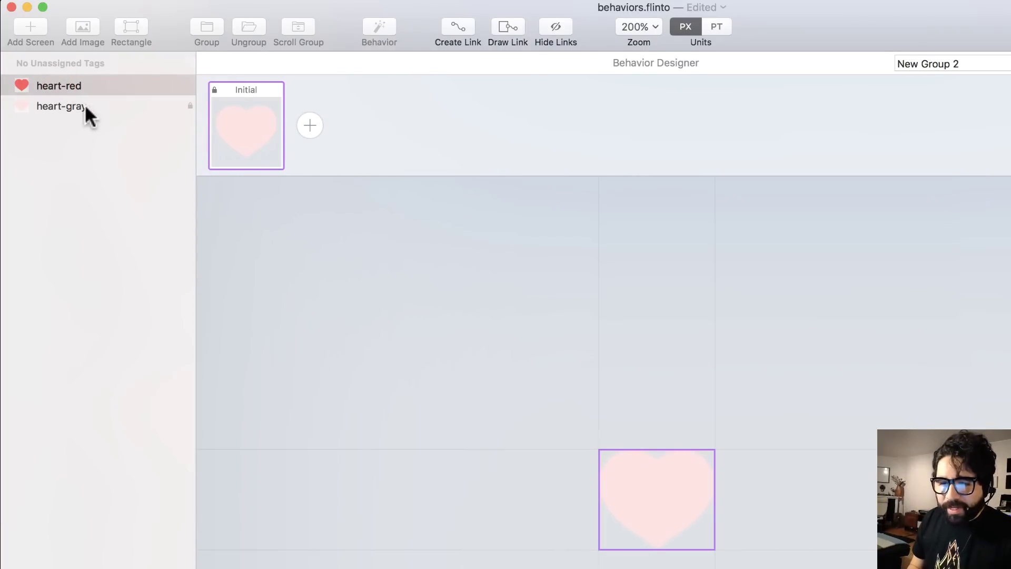
{"action": "left_click", "coordinate": [84, 106]}
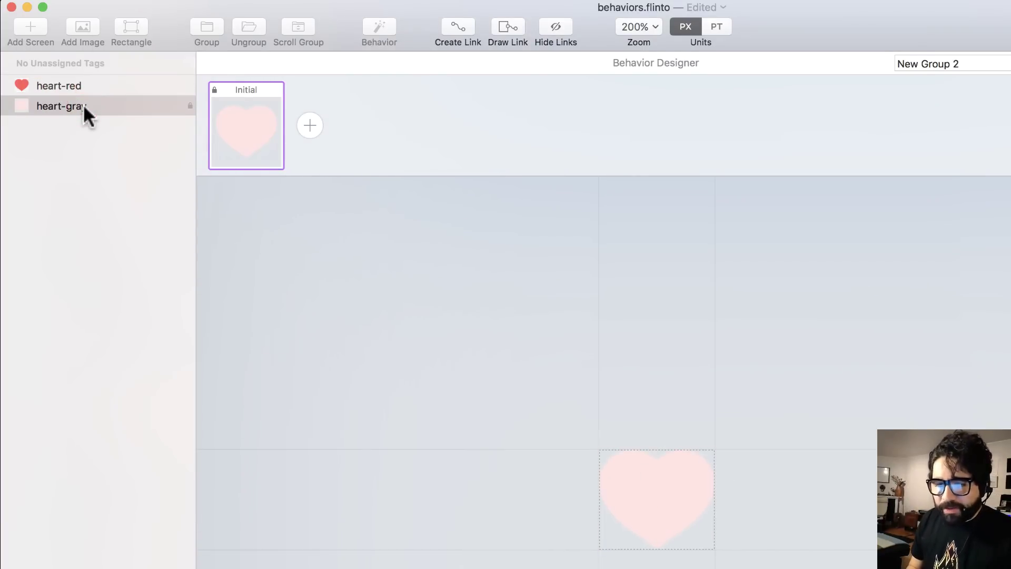
{"action": "left_click", "coordinate": [311, 127]}
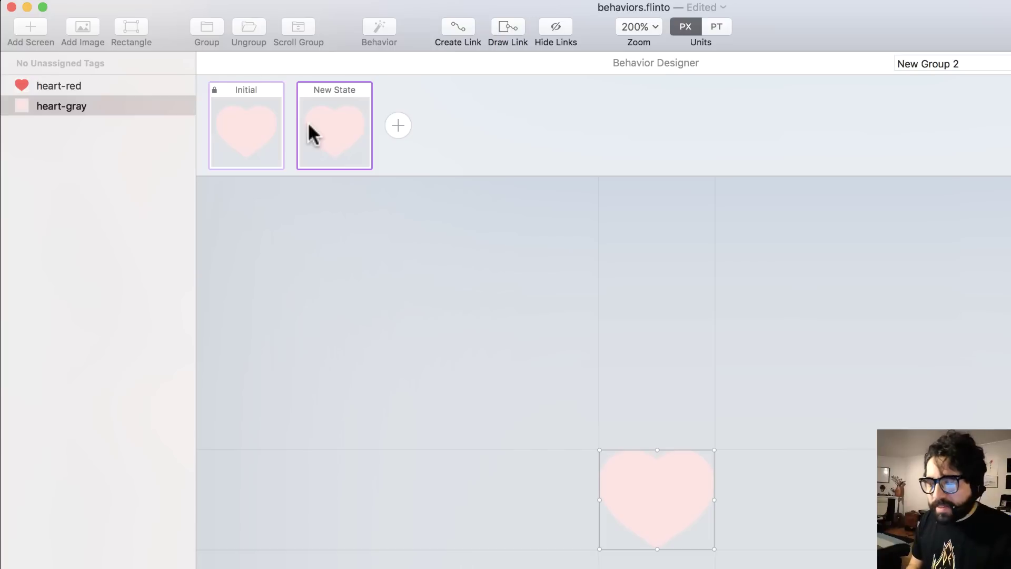
- Rename the second state of the heart behavior to pressed
{"action": "double_click", "coordinate": [339, 89]}
{"action": "type", "text": "pressed"}
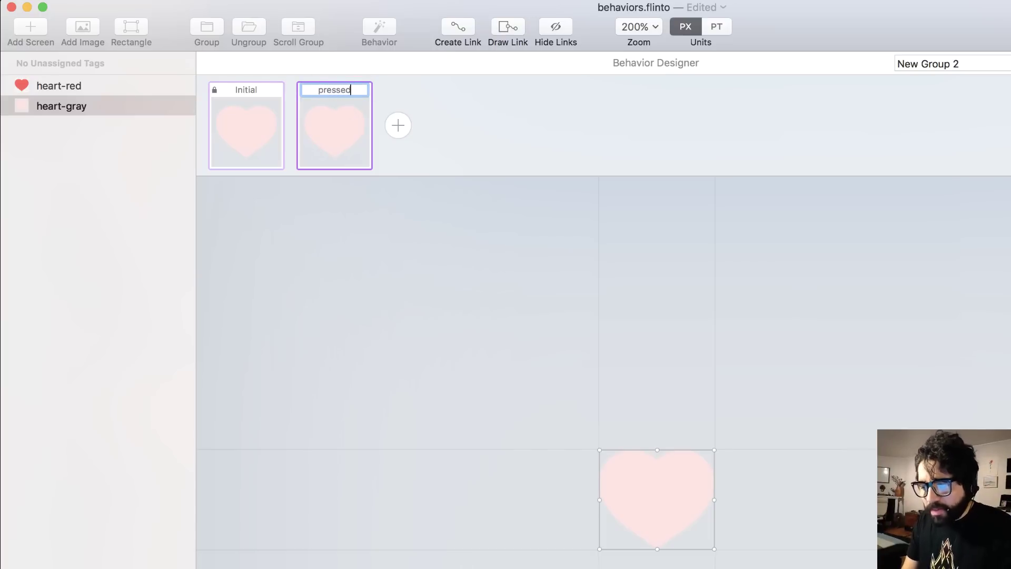
{"action": "key", "text": "Return"}
{"action": "left_click", "coordinate": [256, 113]}
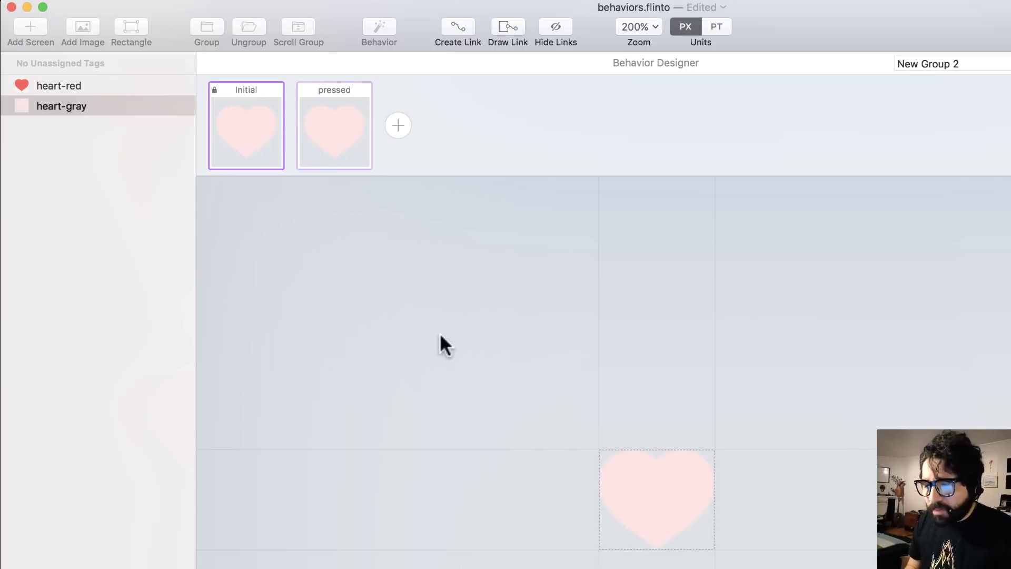
{"action": "left_click", "coordinate": [646, 474]}
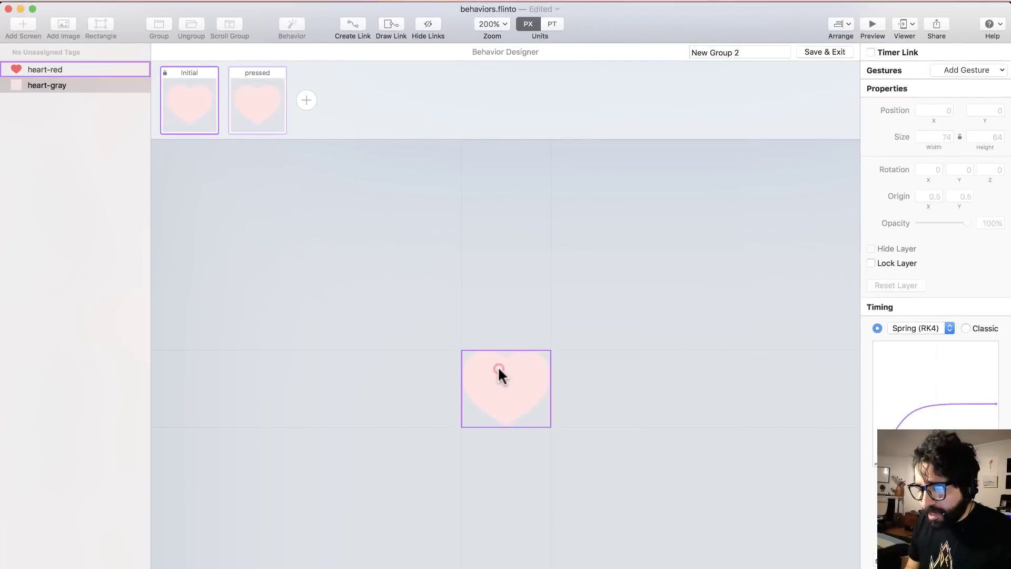
{"action": "left_click", "coordinate": [967, 65]}
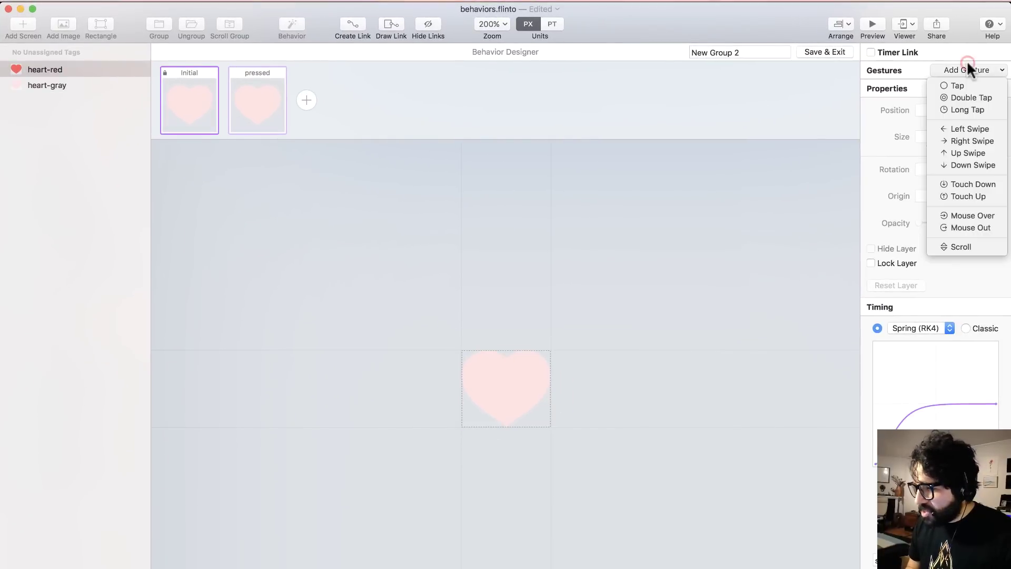
{"action": "key", "text": "Escape"}
- Set heart-red's opacity to 100% in the pressed state
{"action": "left_click", "coordinate": [232, 98]}
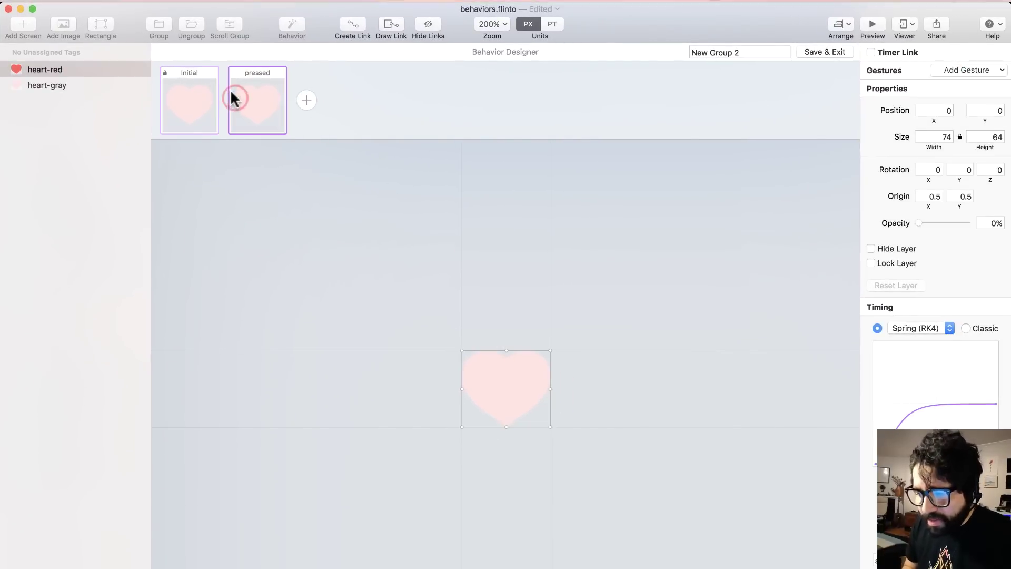
{"action": "left_click", "coordinate": [504, 376]}
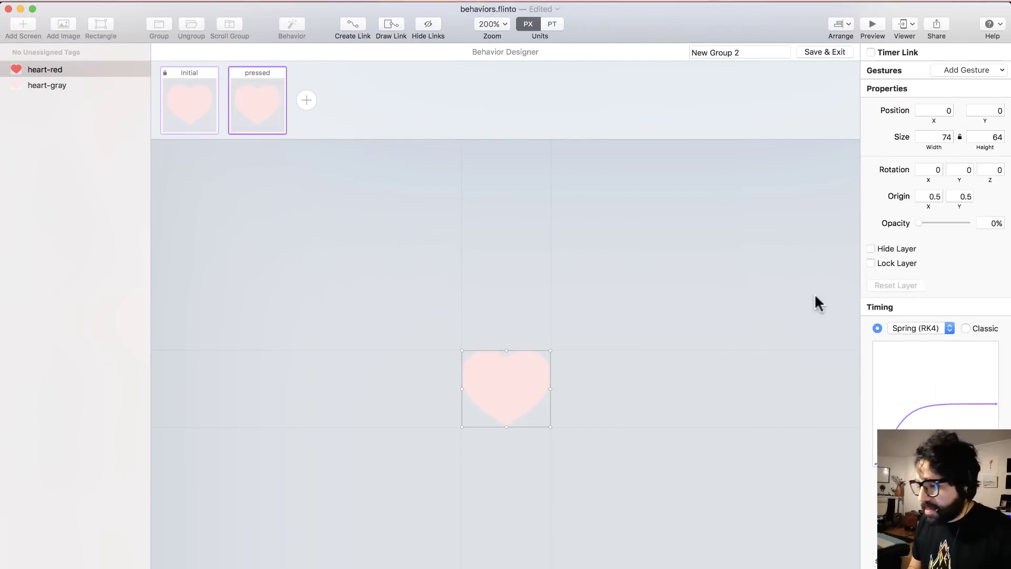
{"action": "left_click_drag", "start_coordinate": [917, 219], "coordinate": [986, 228]}
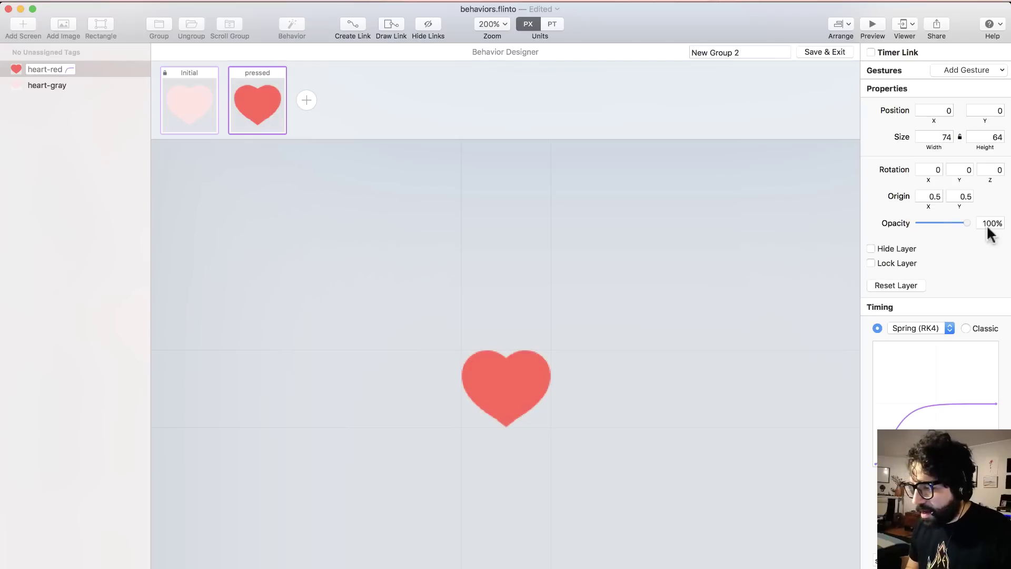
- In the Initial state, add a Tap gesture to heart-red that targets the pressed state
{"action": "left_click", "coordinate": [200, 100]}
{"action": "left_click", "coordinate": [248, 93]}
{"action": "left_click", "coordinate": [182, 100]}
{"action": "left_click", "coordinate": [495, 374]}
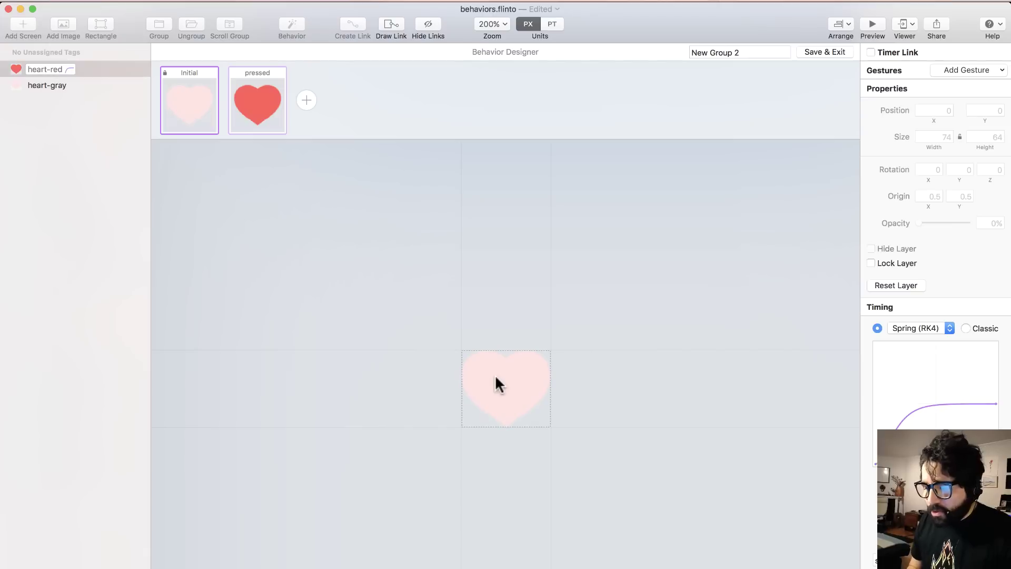
{"action": "left_click", "coordinate": [961, 71]}
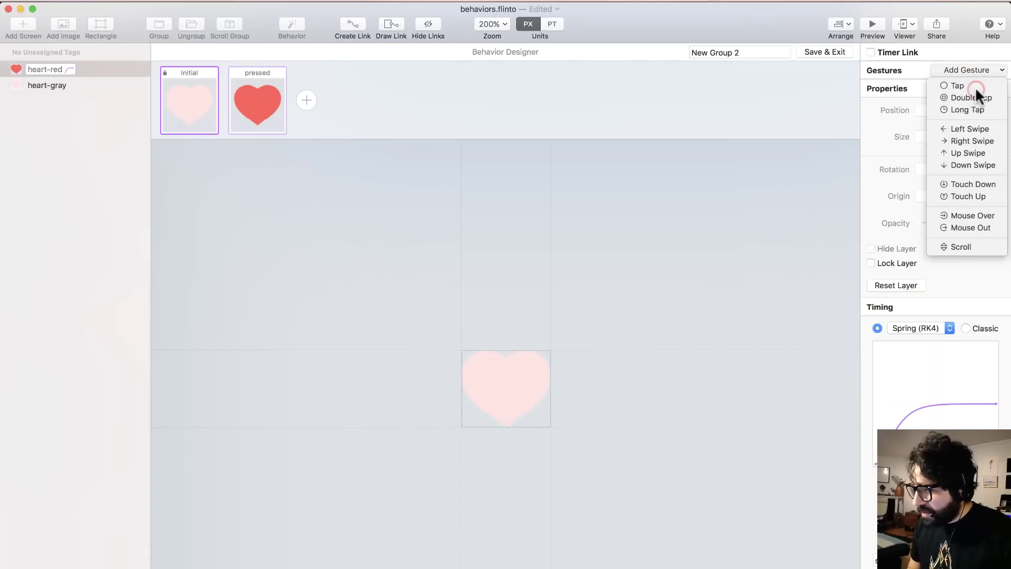
{"action": "left_click", "coordinate": [974, 86]}
{"action": "left_click", "coordinate": [969, 112]}
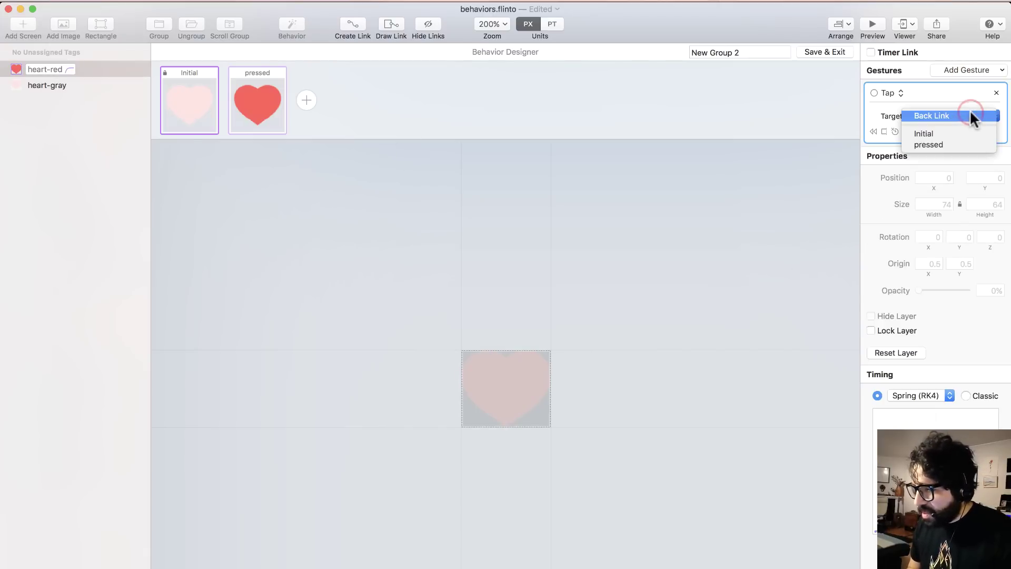
{"action": "left_click", "coordinate": [960, 144]}
- In the pressed state, add a Tap gesture to heart-red that targets the Initial state
{"action": "left_click", "coordinate": [258, 101]}
{"action": "left_click", "coordinate": [518, 392]}
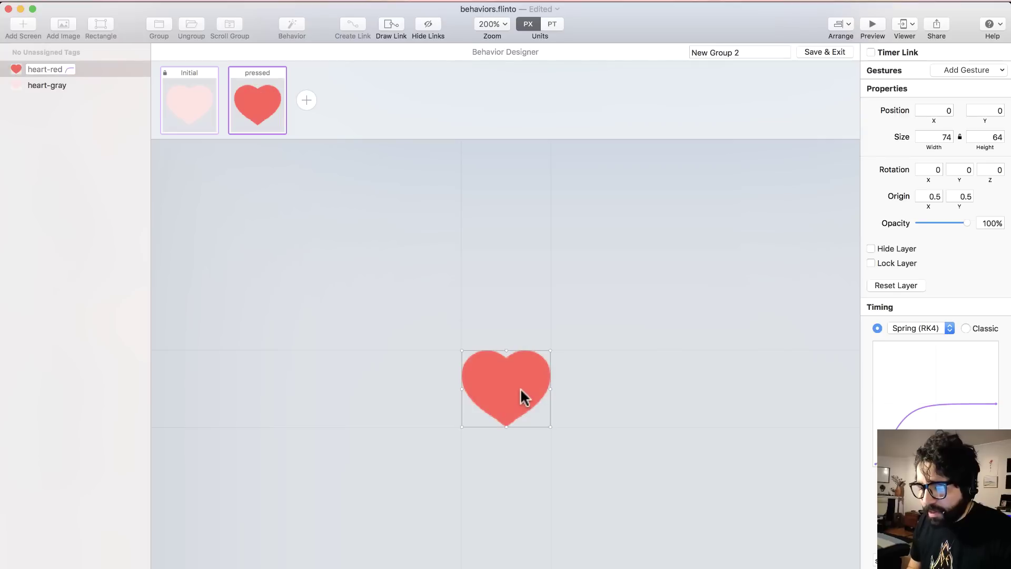
{"action": "left_click", "coordinate": [971, 69]}
{"action": "left_click", "coordinate": [970, 80]}
{"action": "left_click", "coordinate": [948, 114]}
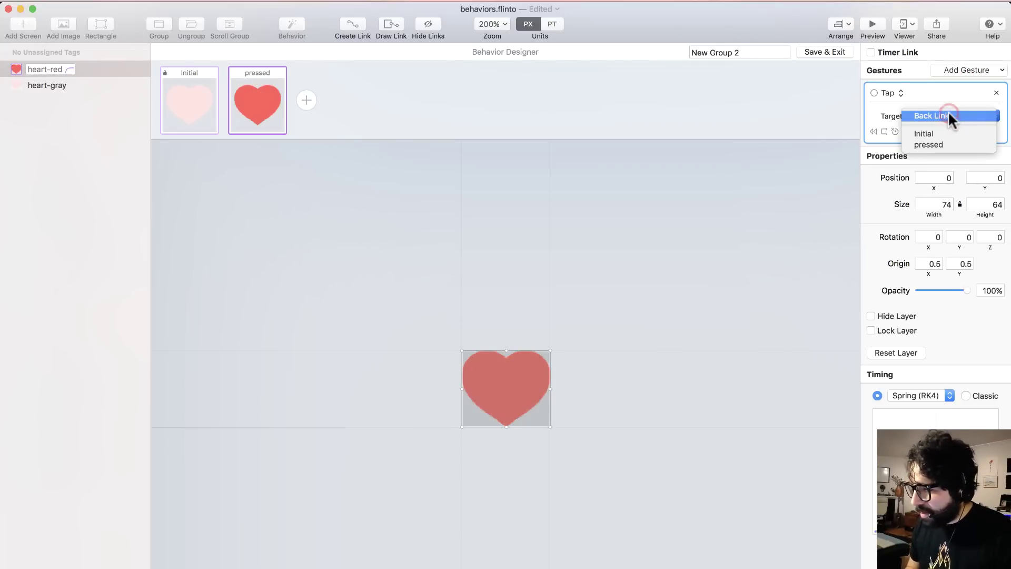
{"action": "left_click", "coordinate": [944, 132]}
- Name the behavior heart
{"action": "left_click", "coordinate": [749, 205]}
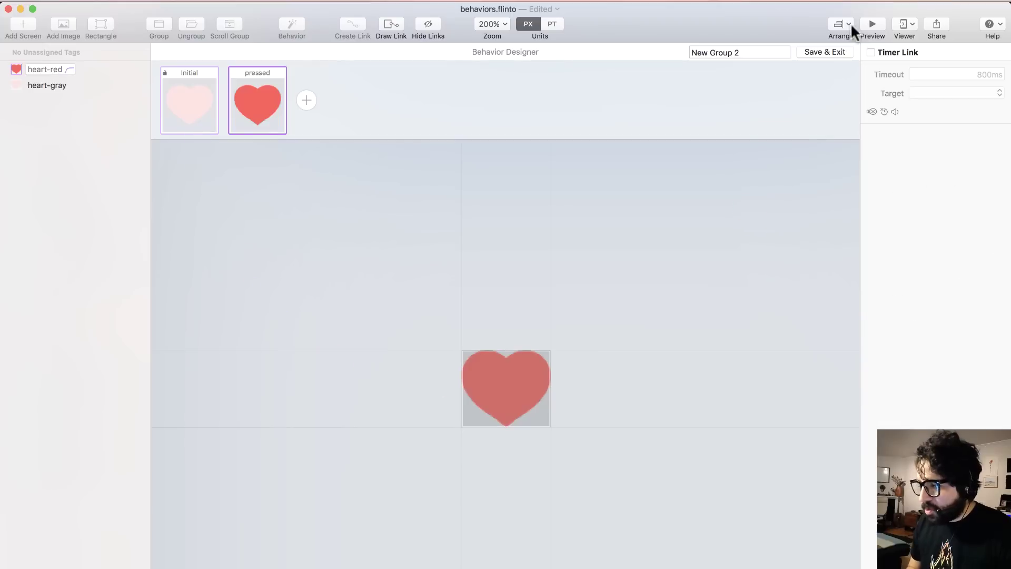
{"action": "triple_click", "coordinate": [711, 52]}
{"action": "type", "text": "heart"}
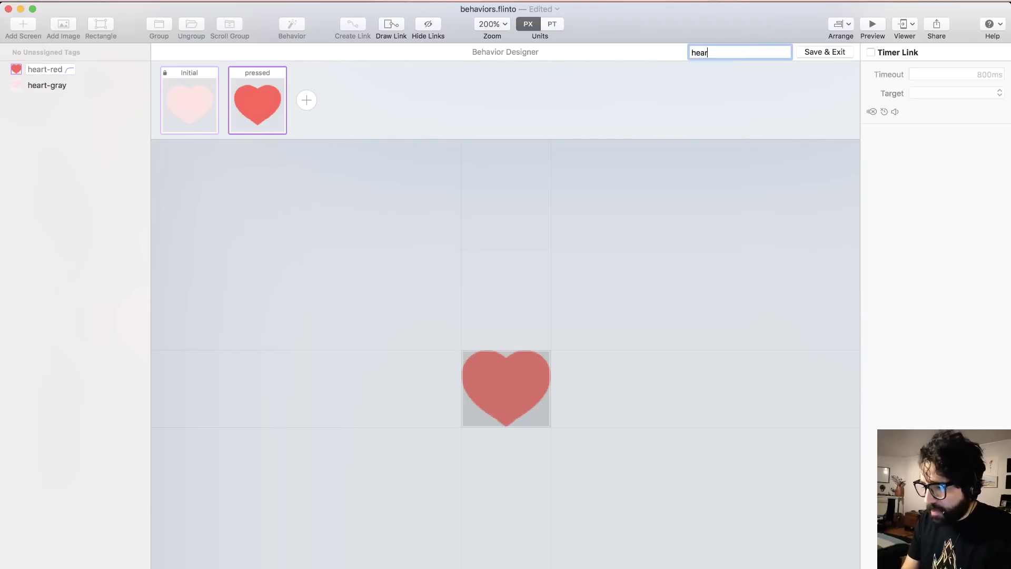
- Preview the buttons screen, enlarge the preview, test toggling the heart and pressing the button, and close the preview
{"action": "left_click", "coordinate": [874, 26]}
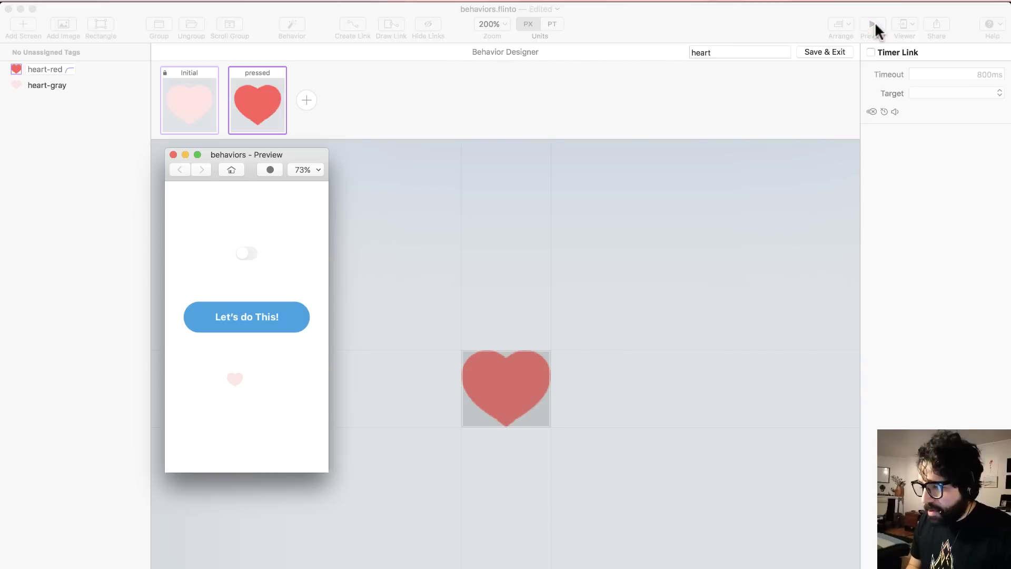
{"action": "left_click", "coordinate": [232, 375]}
{"action": "left_click", "coordinate": [305, 169]}
{"action": "left_click", "coordinate": [312, 248]}
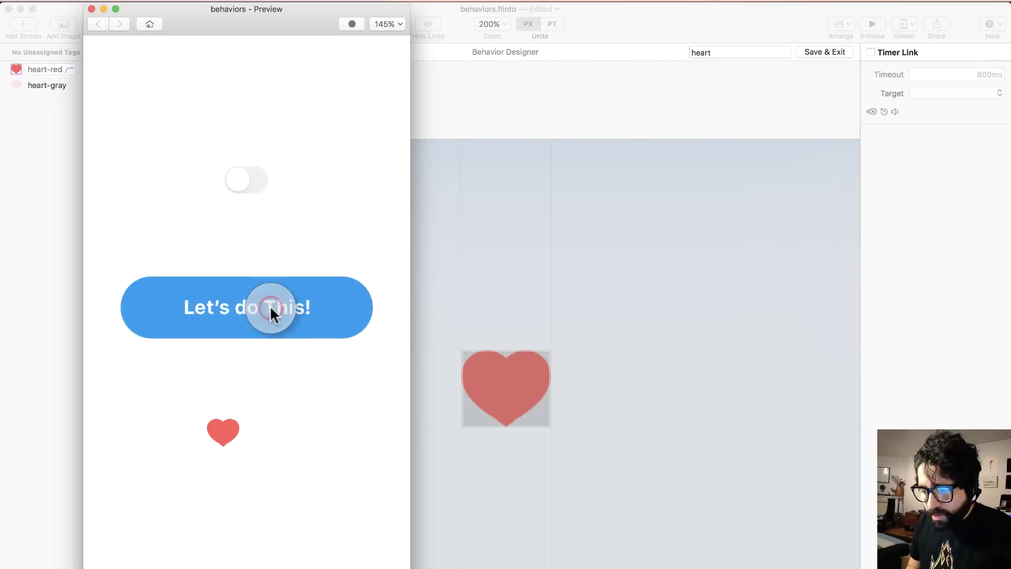
{"action": "left_click", "coordinate": [225, 429]}
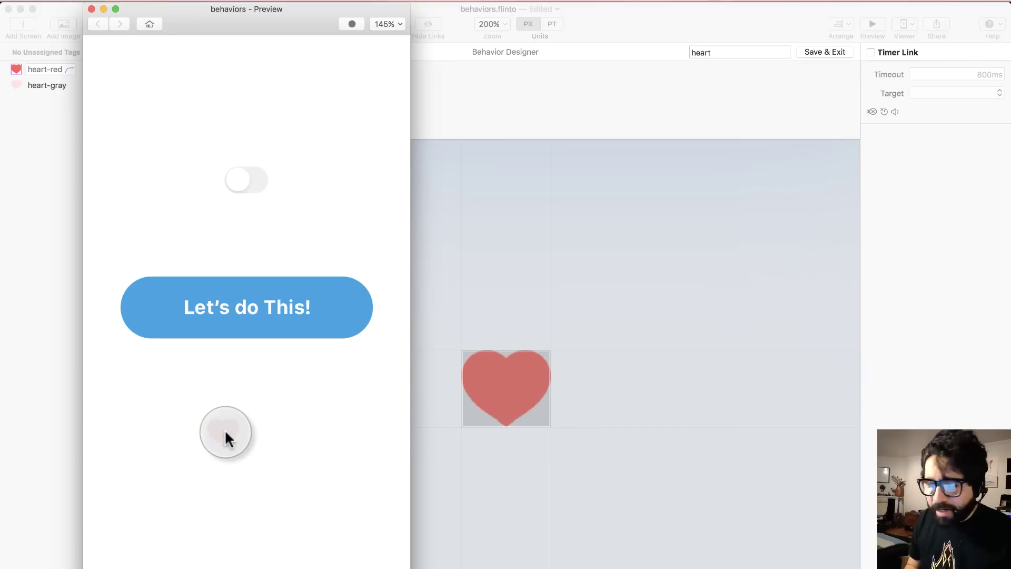
{"action": "left_click", "coordinate": [224, 428]}
{"action": "left_click", "coordinate": [104, 8]}
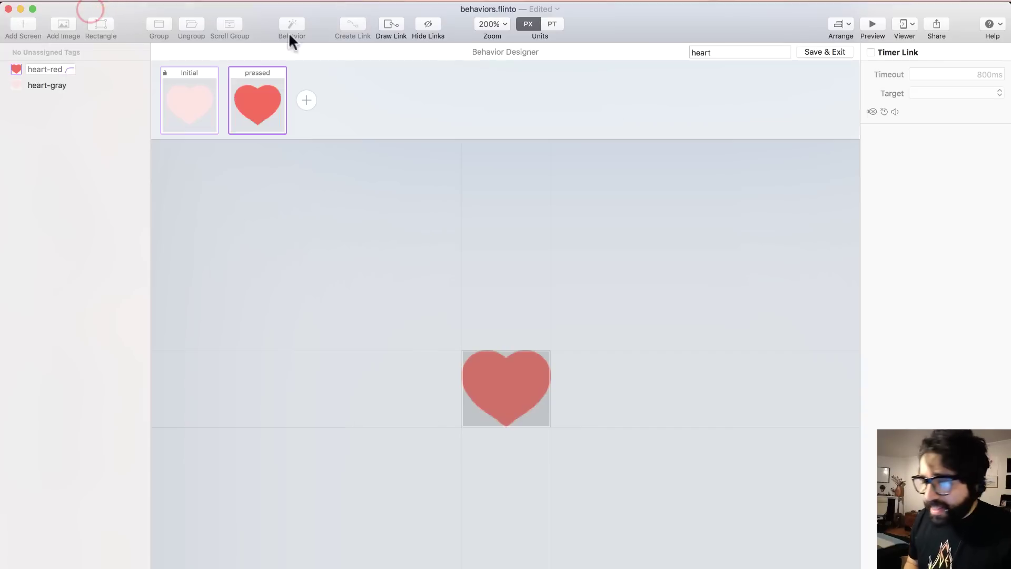
- Save and exit the heart behavior, and delete the static heart icon beneath the photo on the detail screen
{"action": "left_click", "coordinate": [808, 55]}
{"action": "left_click", "coordinate": [593, 258]}
{"action": "key", "text": "super+minus"}
{"action": "key", "text": "super+minus"}
{"action": "key", "text": "super+minus"}
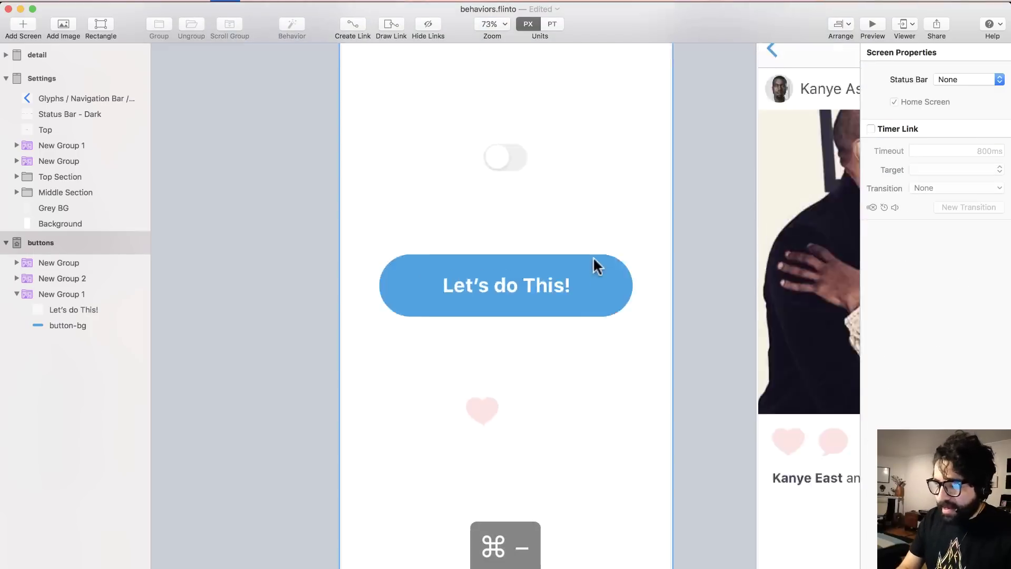
{"action": "left_click_drag", "start_coordinate": [415, 189], "coordinate": [748, 433]}
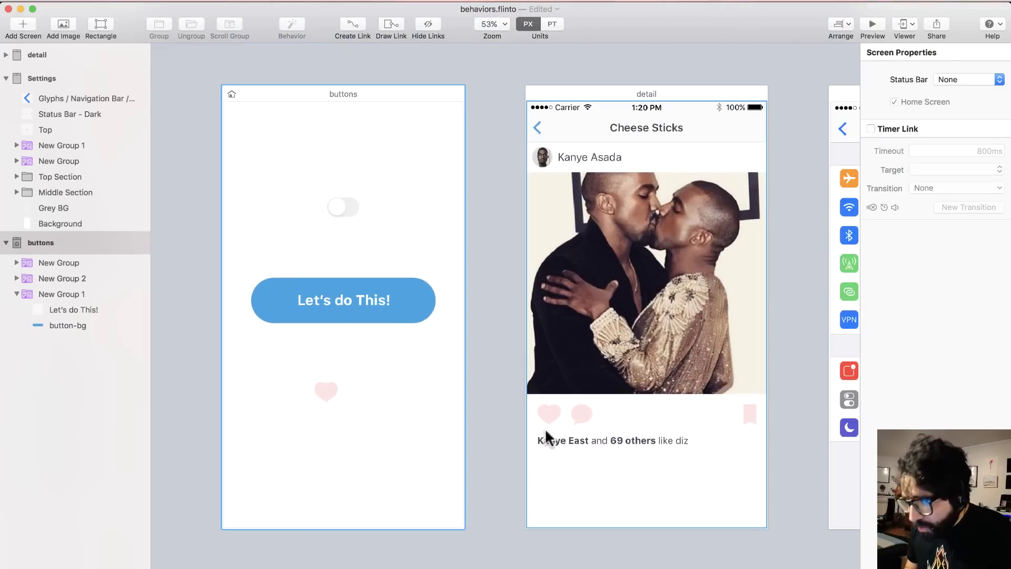
{"action": "left_click", "coordinate": [550, 420]}
{"action": "mouse_move", "coordinate": [551, 420]}
{"action": "left_mouse_down"}
{"action": "mouse_move", "coordinate": [362, 401]}
{"action": "mouse_move", "coordinate": [552, 419]}
{"action": "mouse_move", "coordinate": [550, 428]}
{"action": "left_mouse_up"}
- Copy the heart behavior group from the buttons screen to the detail screen, placing it beneath the photo beside the message icon
{"action": "left_click", "coordinate": [329, 393]}
{"action": "key", "text": "super+c"}
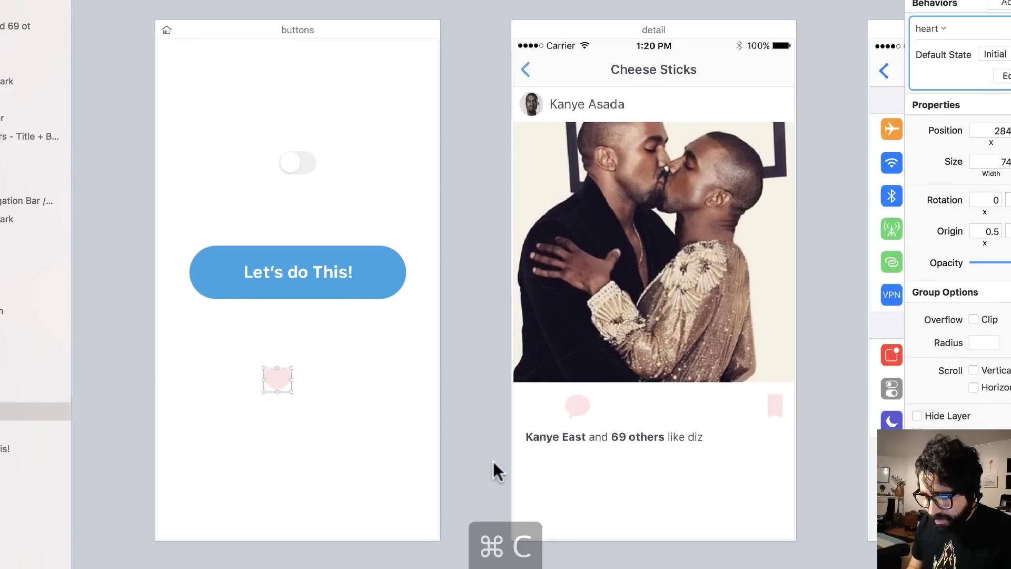
{"action": "key", "text": "super+v"}
{"action": "left_click_drag", "start_coordinate": [638, 386], "coordinate": [538, 410]}
{"action": "left_click", "coordinate": [580, 482]}
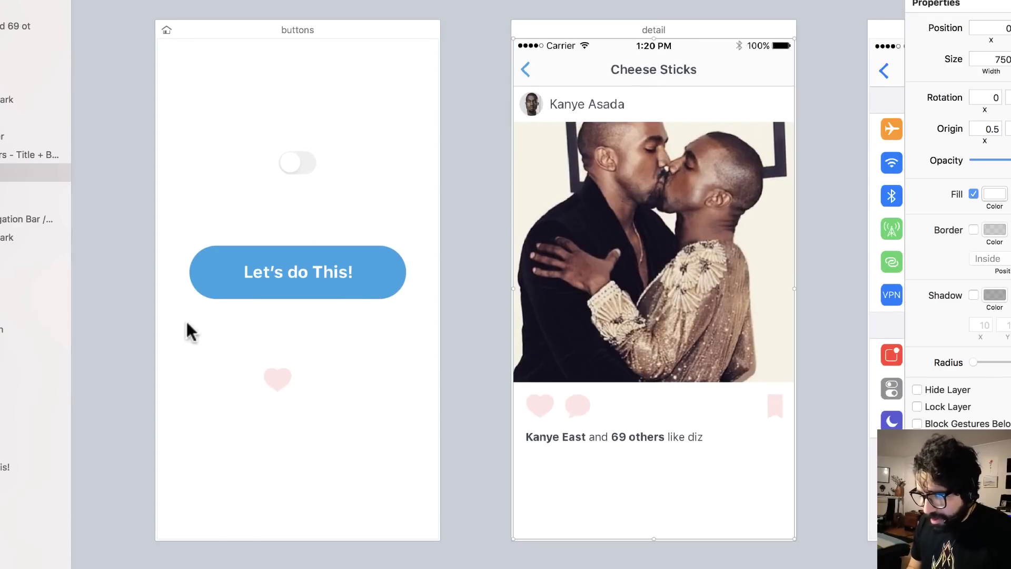
- Copy the "Let's do This!" button from the buttons screen to the detail screen, centred below the likes text
{"action": "left_click", "coordinate": [303, 167]}
{"action": "left_click", "coordinate": [298, 287]}
{"action": "key", "text": "super+c"}
{"action": "left_click", "coordinate": [674, 296]}
{"action": "key", "text": "super+v"}
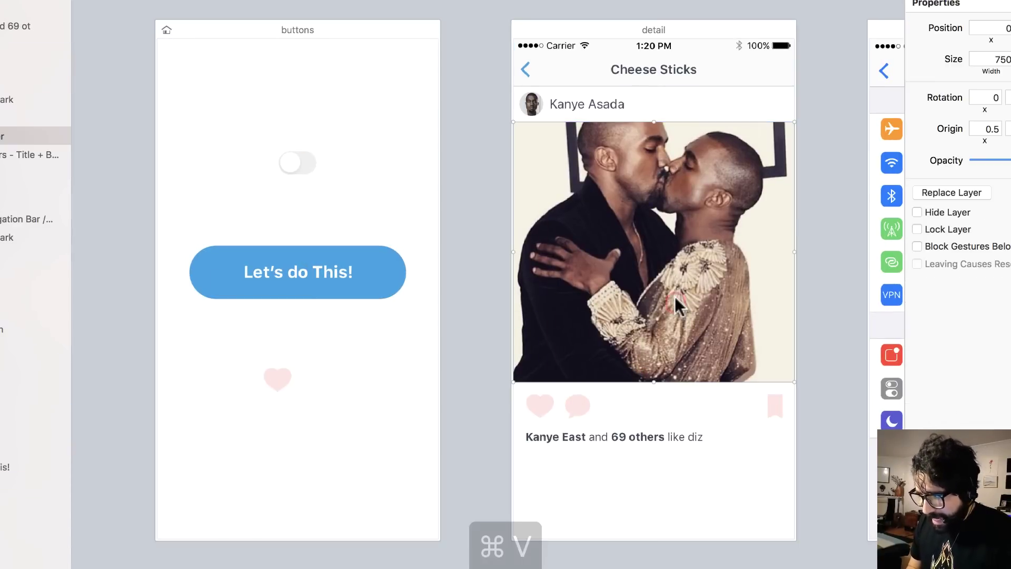
{"action": "left_click_drag", "start_coordinate": [667, 282], "coordinate": [674, 498]}
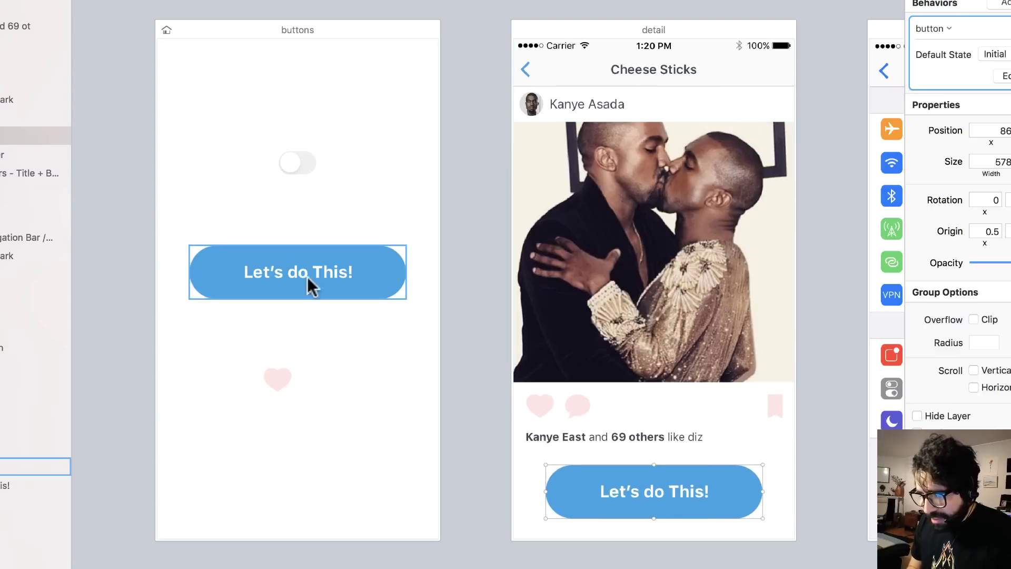
- Copy the switch from the buttons screen to the far end of the detail screen's profile name row, and make detail the home screen
{"action": "left_click", "coordinate": [295, 164]}
{"action": "key", "text": "super+c"}
{"action": "left_click", "coordinate": [695, 126]}
{"action": "key", "text": "super+v"}
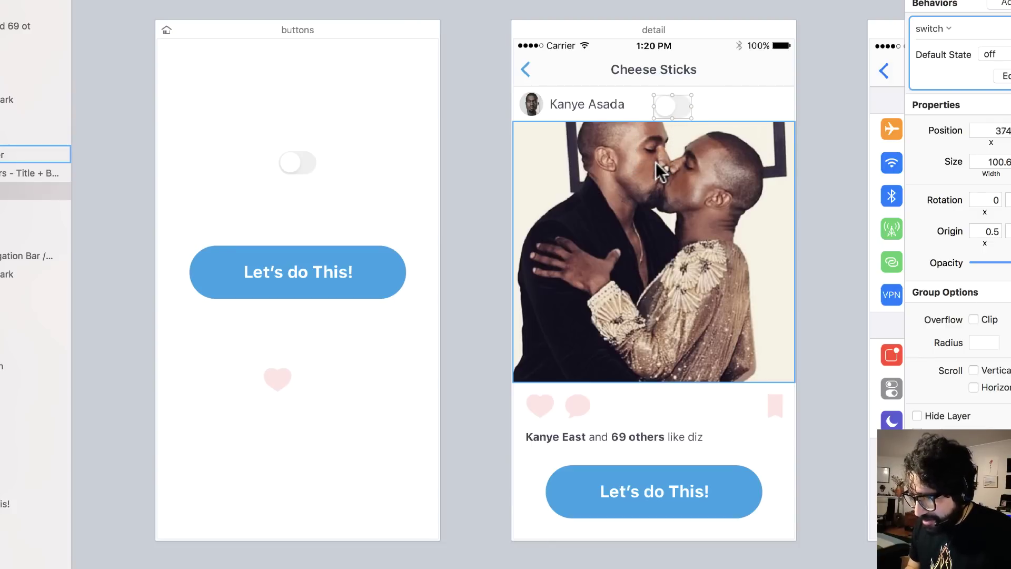
{"action": "key", "text": "Escape"}
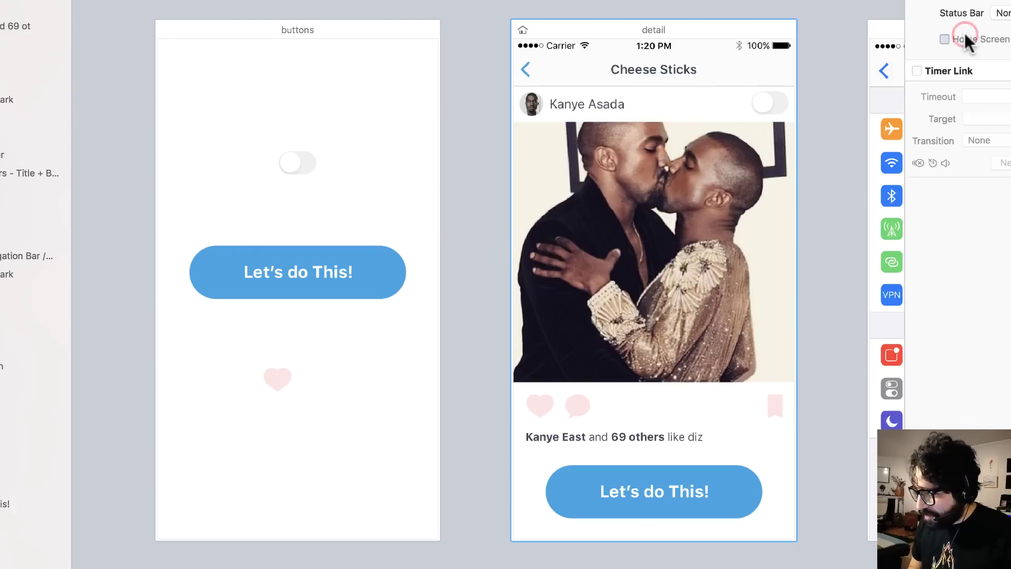
- Preview the detail screen enlarged and test its switch, heart and "Let's do This!" button
{"action": "key", "text": "super+p"}
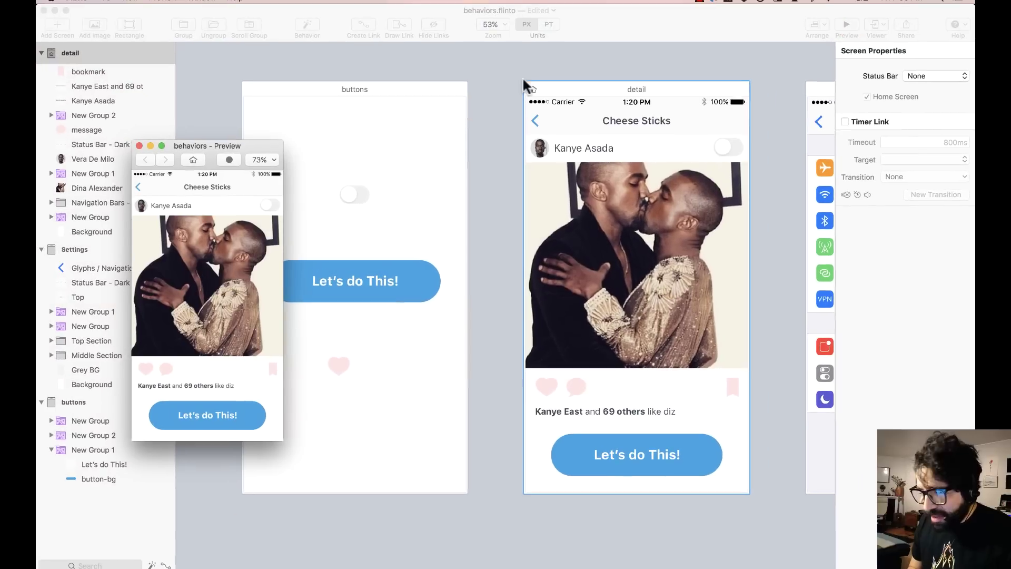
{"action": "left_click", "coordinate": [267, 159]}
{"action": "left_click", "coordinate": [270, 234]}
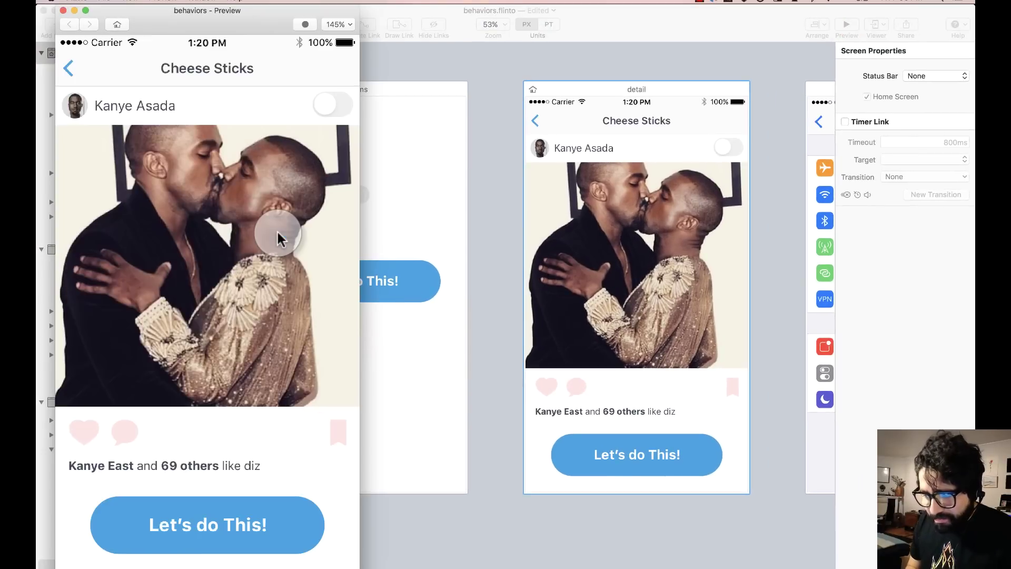
{"action": "left_click", "coordinate": [337, 104]}
{"action": "left_click", "coordinate": [79, 430]}
{"action": "left_click", "coordinate": [248, 517]}
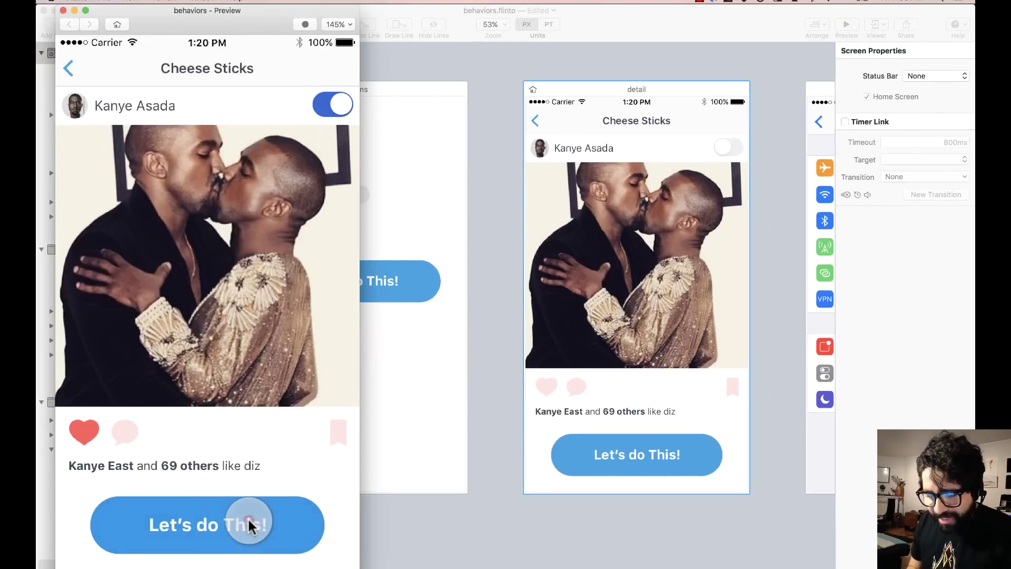
{"action": "left_click", "coordinate": [86, 423]}
{"action": "left_click", "coordinate": [331, 104]}
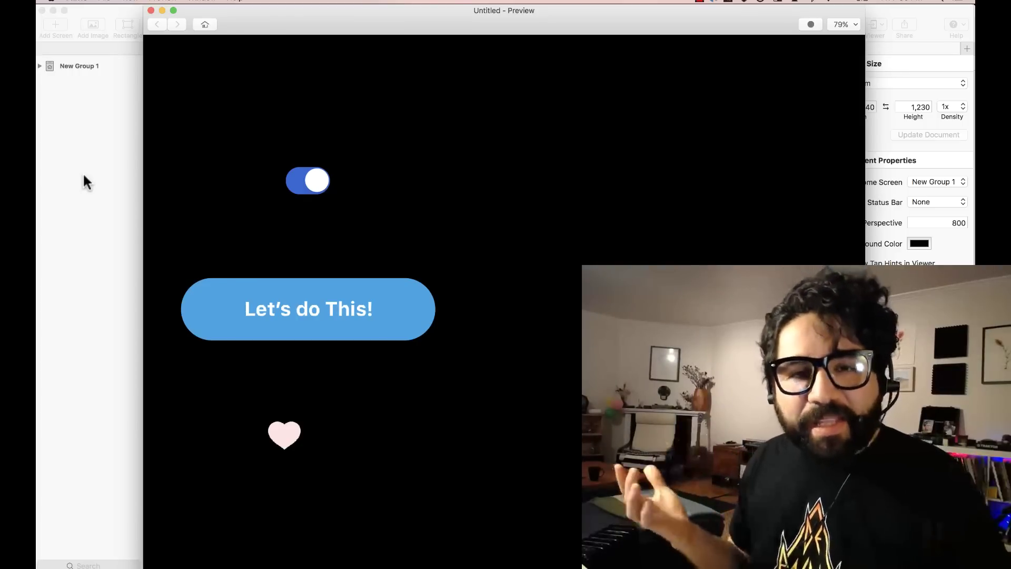
- Close the preview and open the recent document calendar.flinto
{"action": "left_click", "coordinate": [81, 150]}
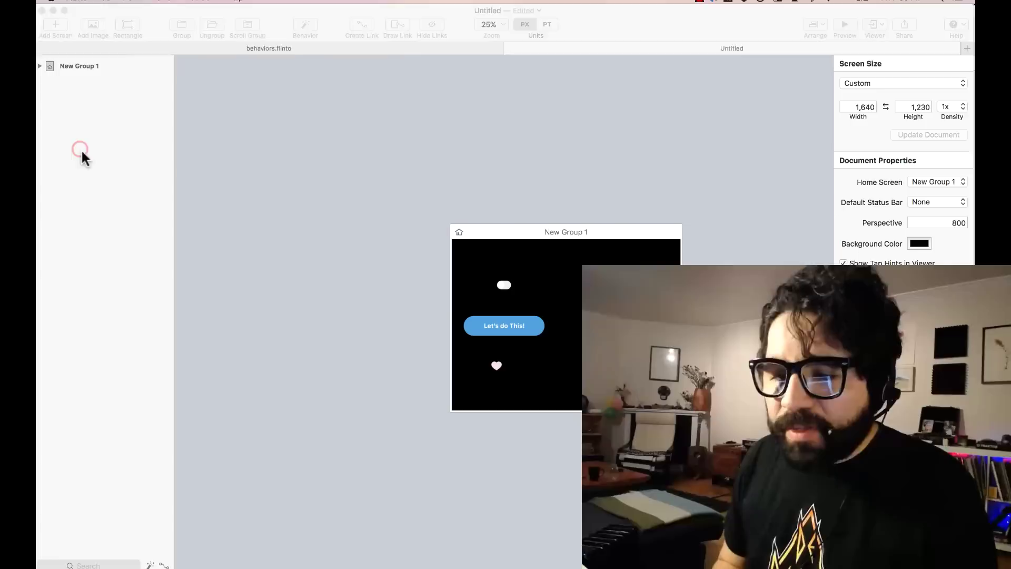
{"action": "left_click", "coordinate": [104, 1]}
{"action": "mouse_move", "coordinate": [129, 32]}
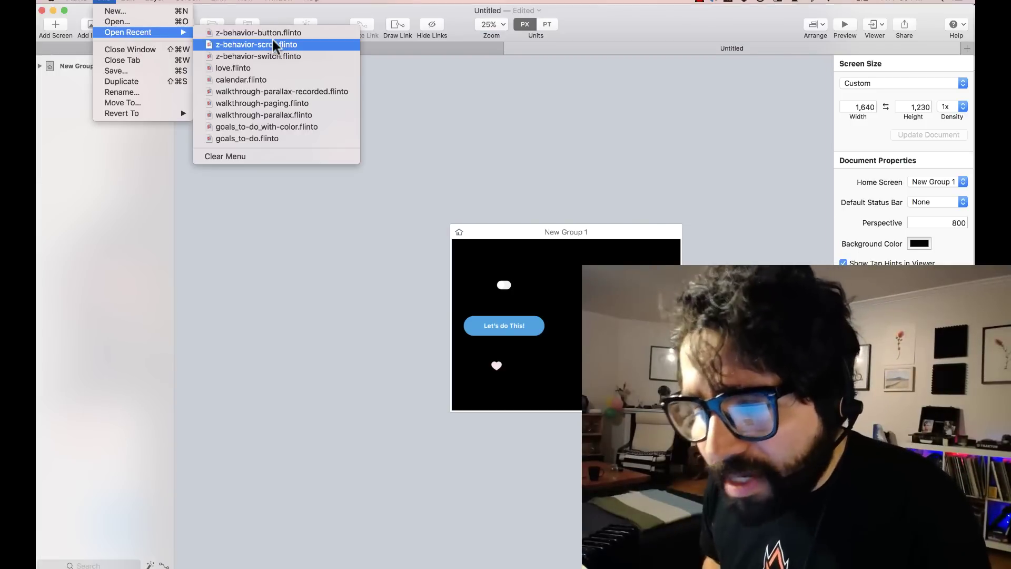
{"action": "left_click", "coordinate": [292, 79]}
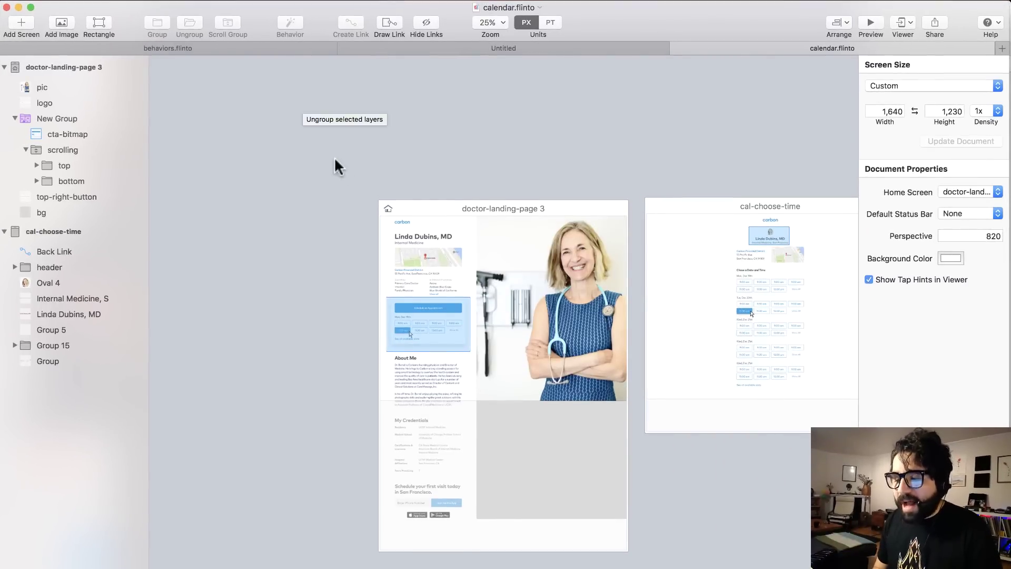
- Preview the doctor landing page and scroll through it to examine how the appointment card behaves
{"action": "left_click_drag", "start_coordinate": [358, 180], "coordinate": [653, 417]}
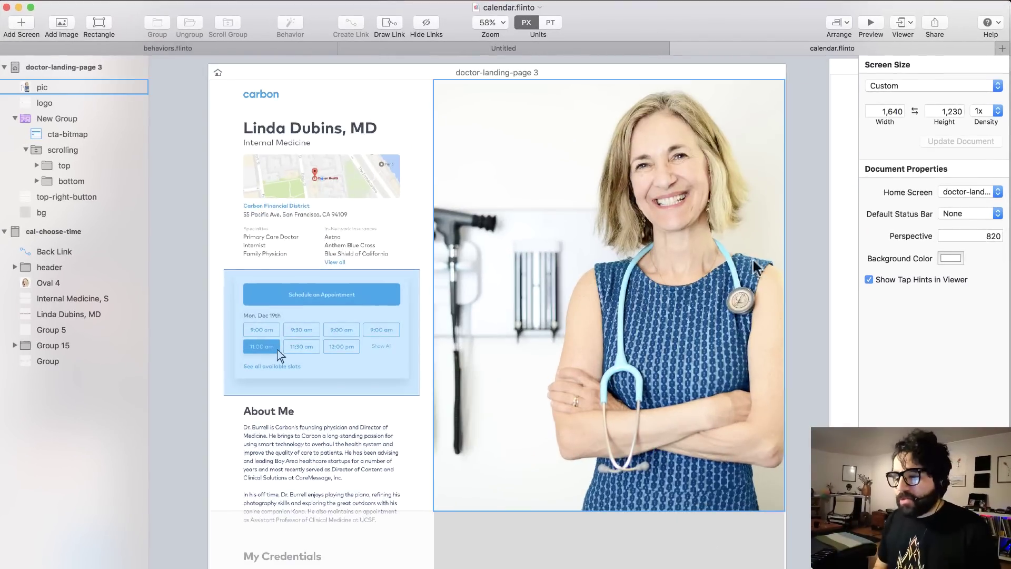
{"action": "left_click", "coordinate": [870, 24]}
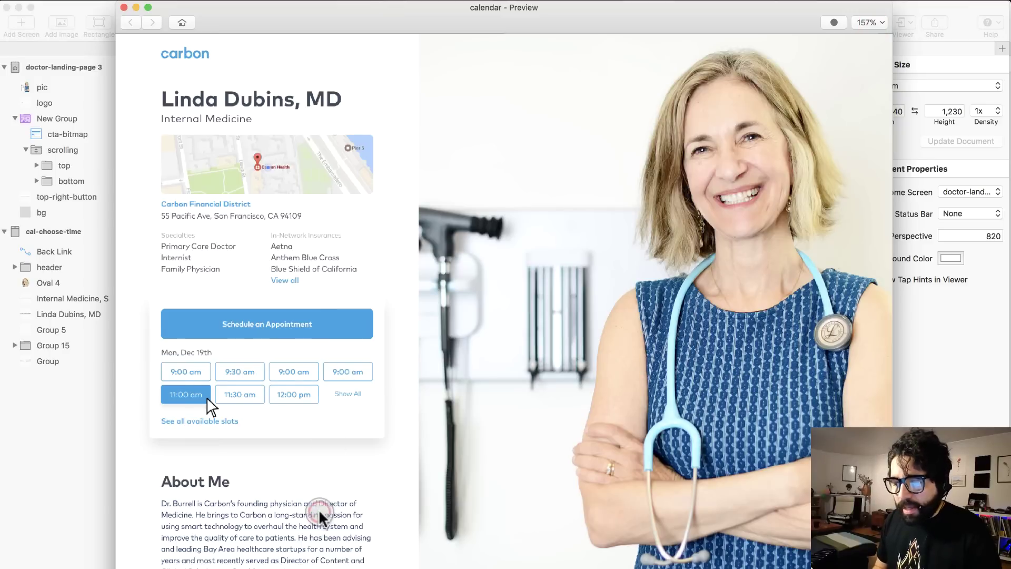
{"action": "scroll", "coordinate": [341, 368], "scroll_direction": "down", "scroll_amount": 5}
{"action": "scroll", "coordinate": [338, 318], "scroll_direction": "up", "scroll_amount": 5}
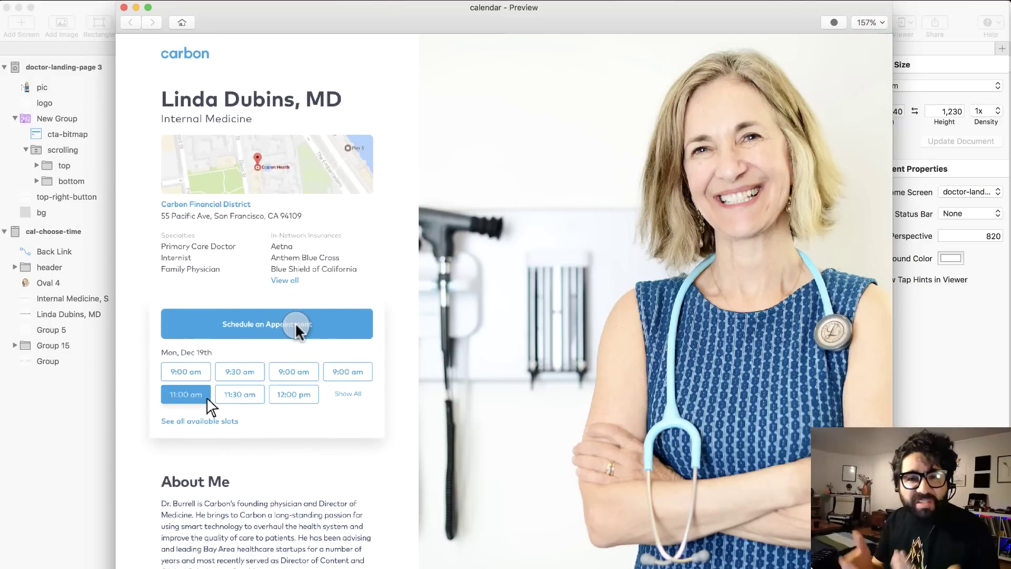
{"action": "scroll", "coordinate": [295, 322], "scroll_direction": "down", "scroll_amount": 7}
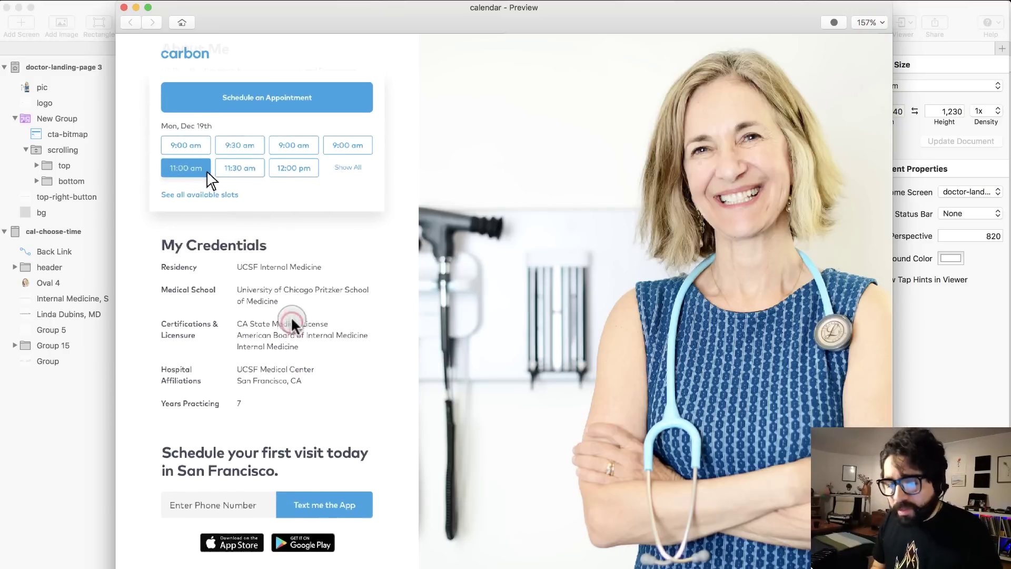
{"action": "scroll", "coordinate": [285, 332], "scroll_direction": "up", "scroll_amount": 7}
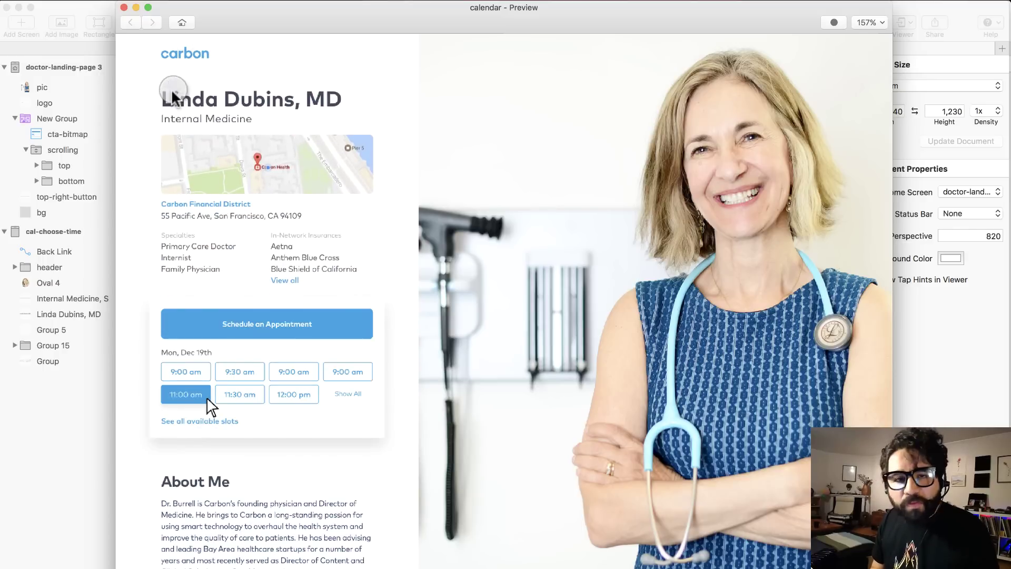